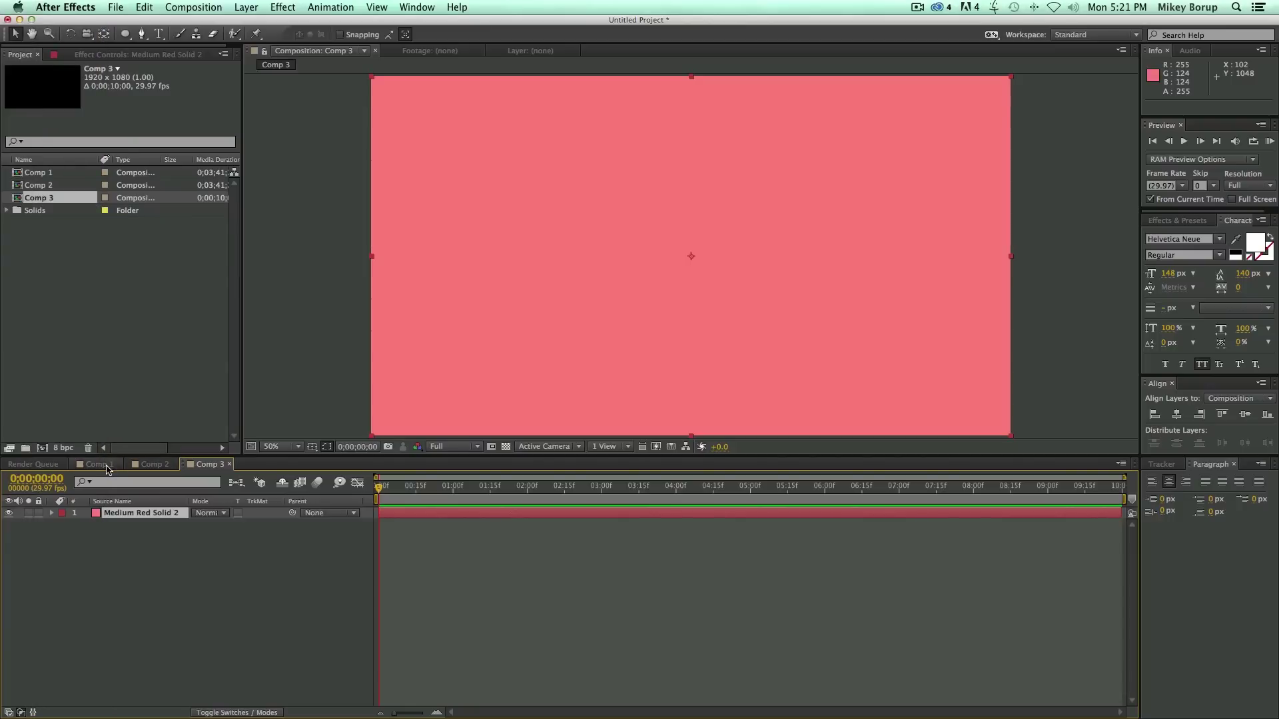
Switch to Comp 1, showing the LIGHT text and its 23%-opacity long shadow
left_click(100, 465)
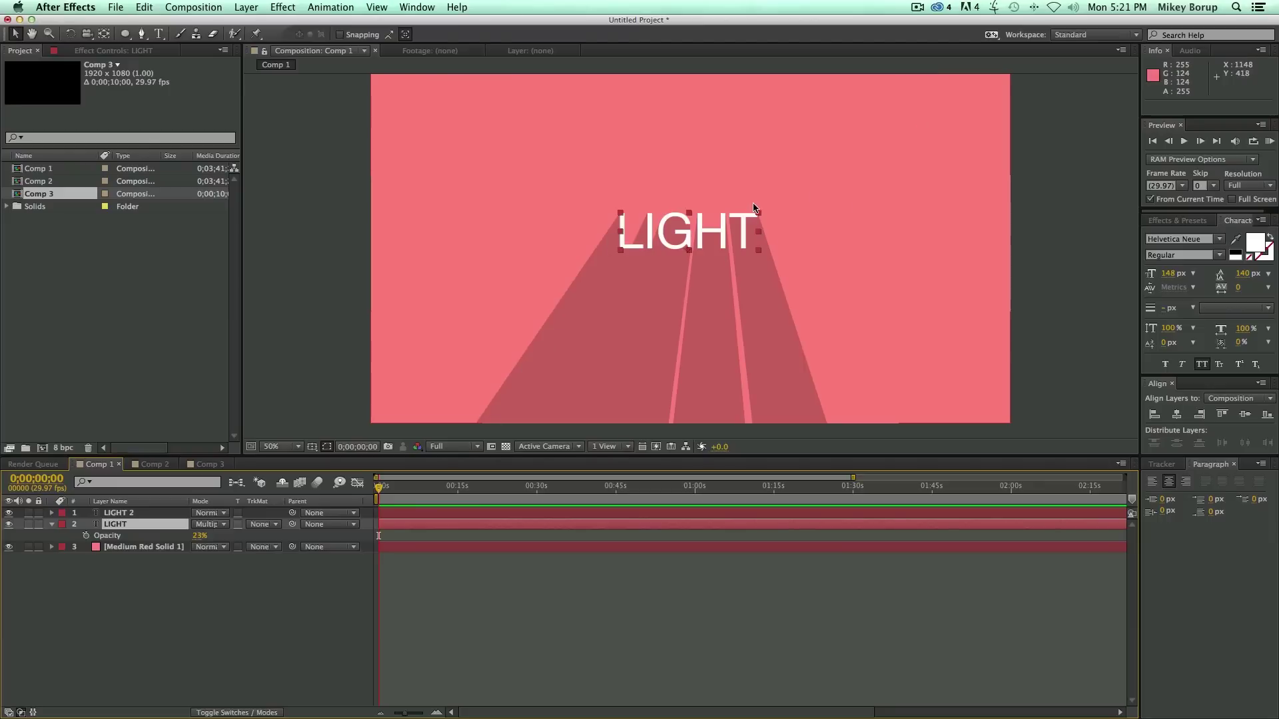
Fit the viewer up to 100% and set the LIGHT layer's CC Light Burst Center X to 1256
left_click_drag(248, 457, 253, 514)
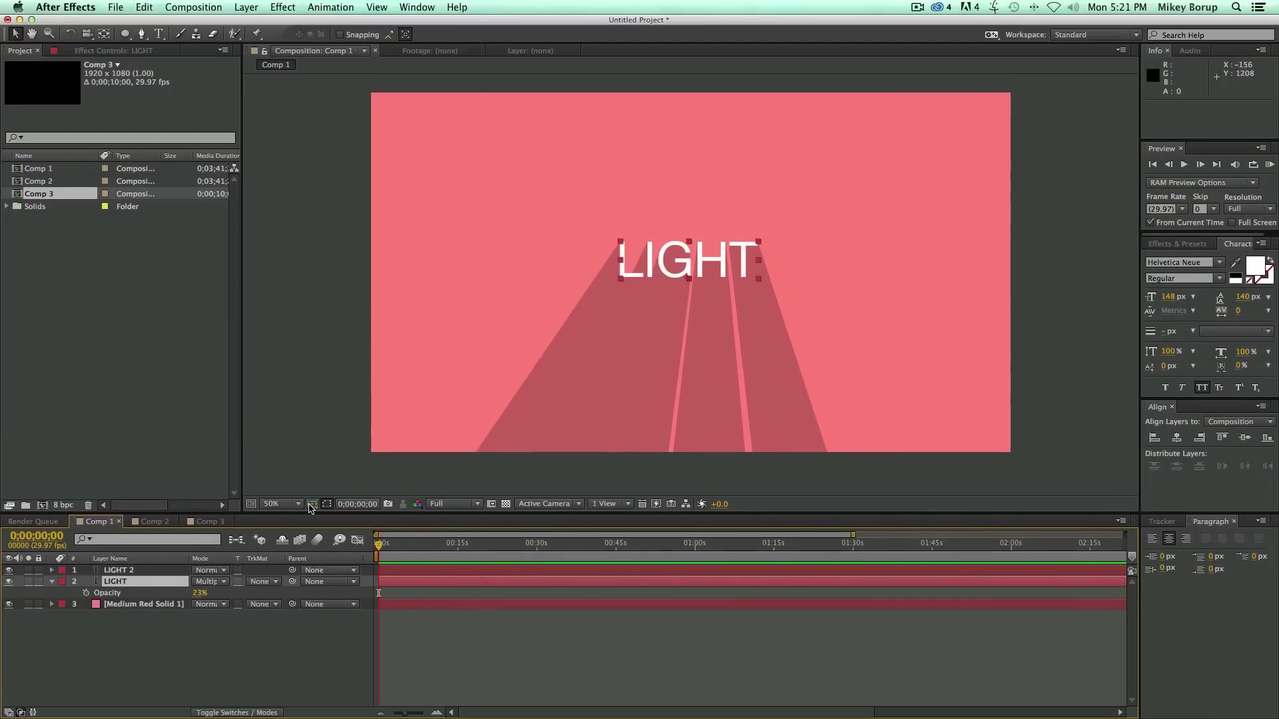
left_click(280, 504)
left_click(293, 436)
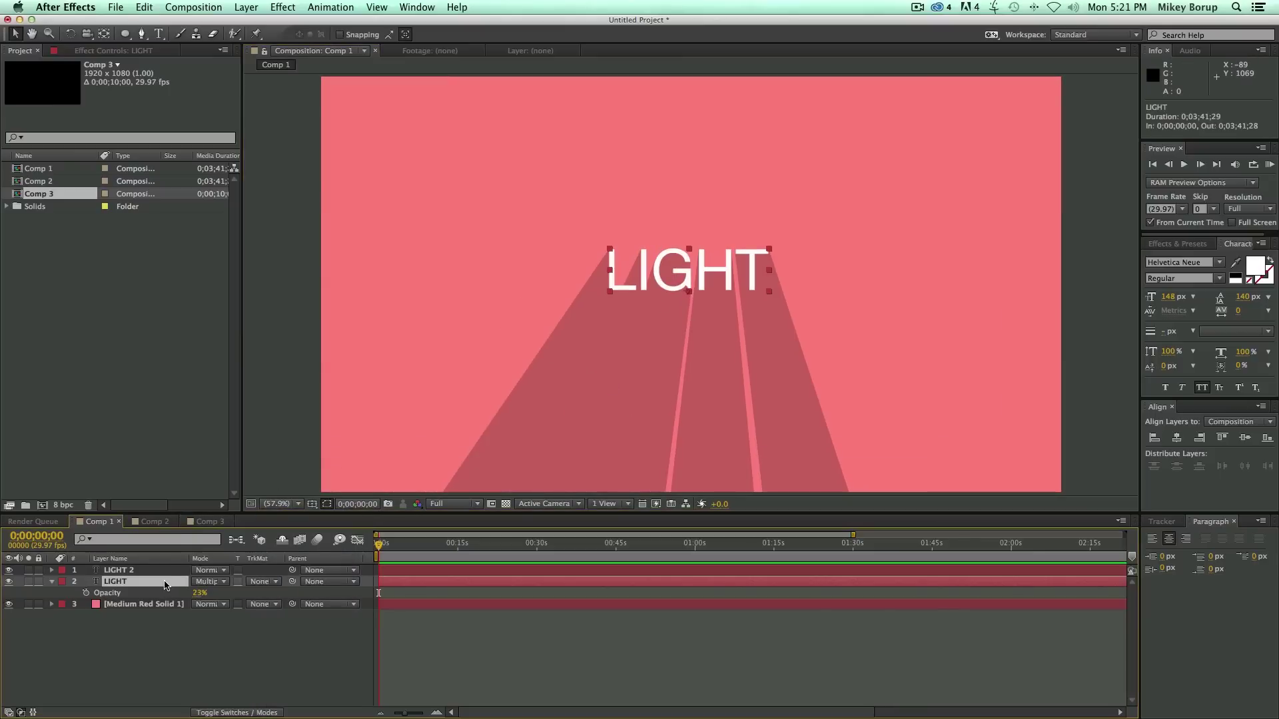
left_click(113, 51)
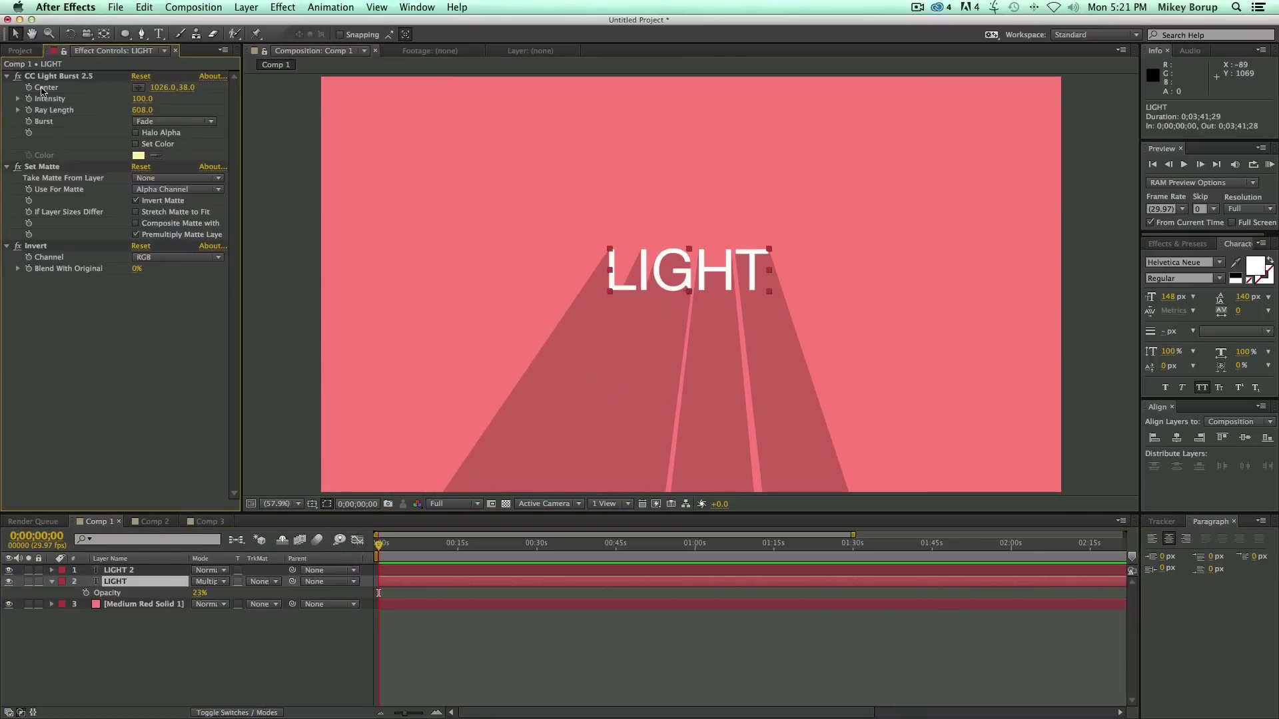
left_click_drag(164, 88, 263, 97)
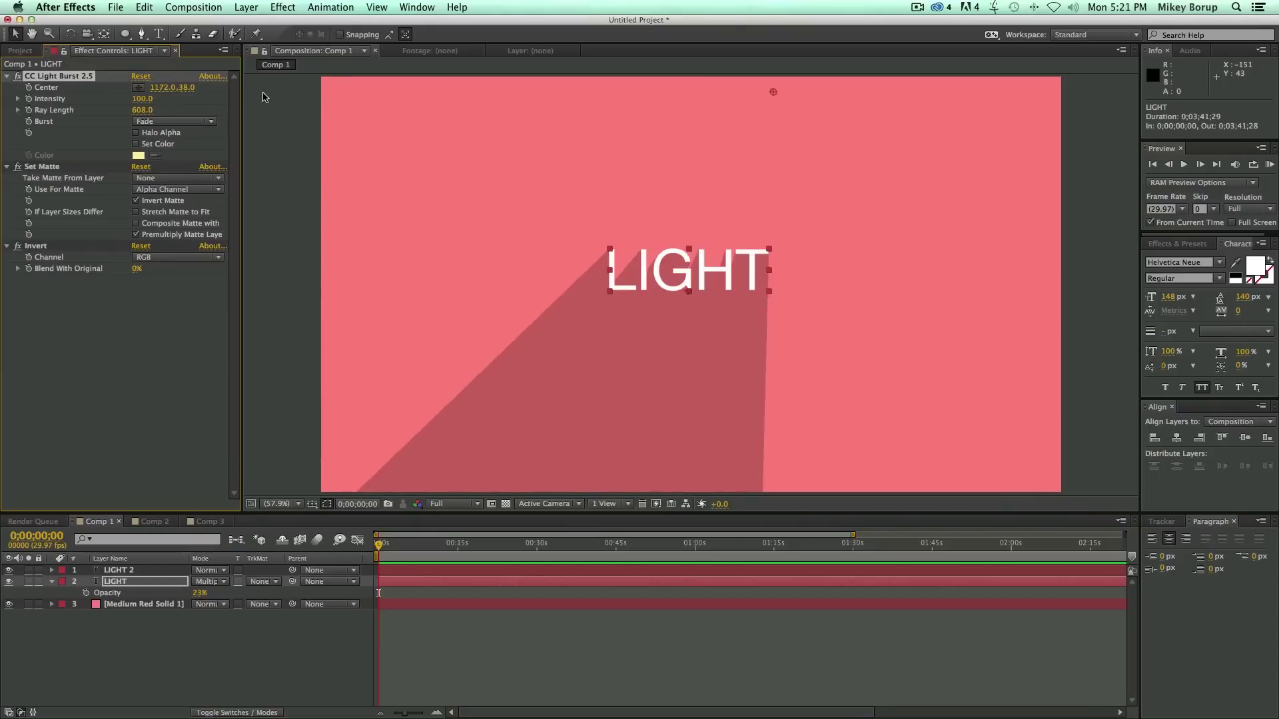
left_click_drag(163, 87, 239, 88)
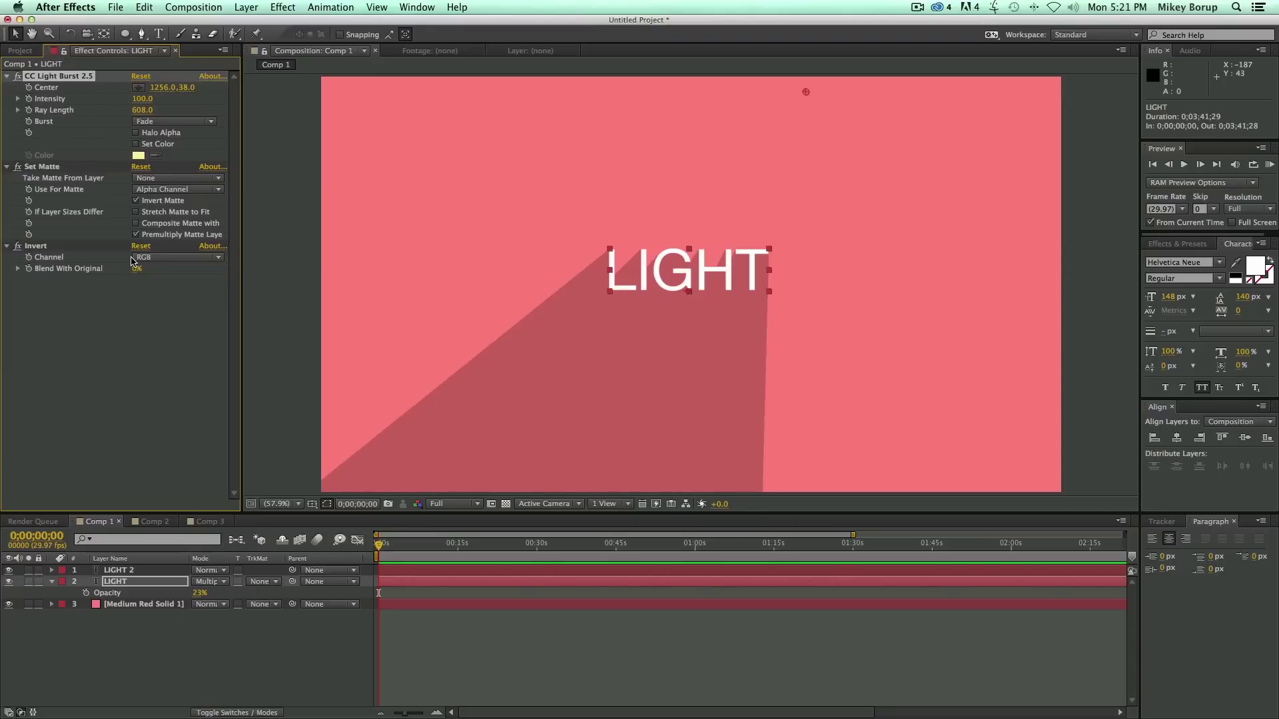
left_click(153, 522)
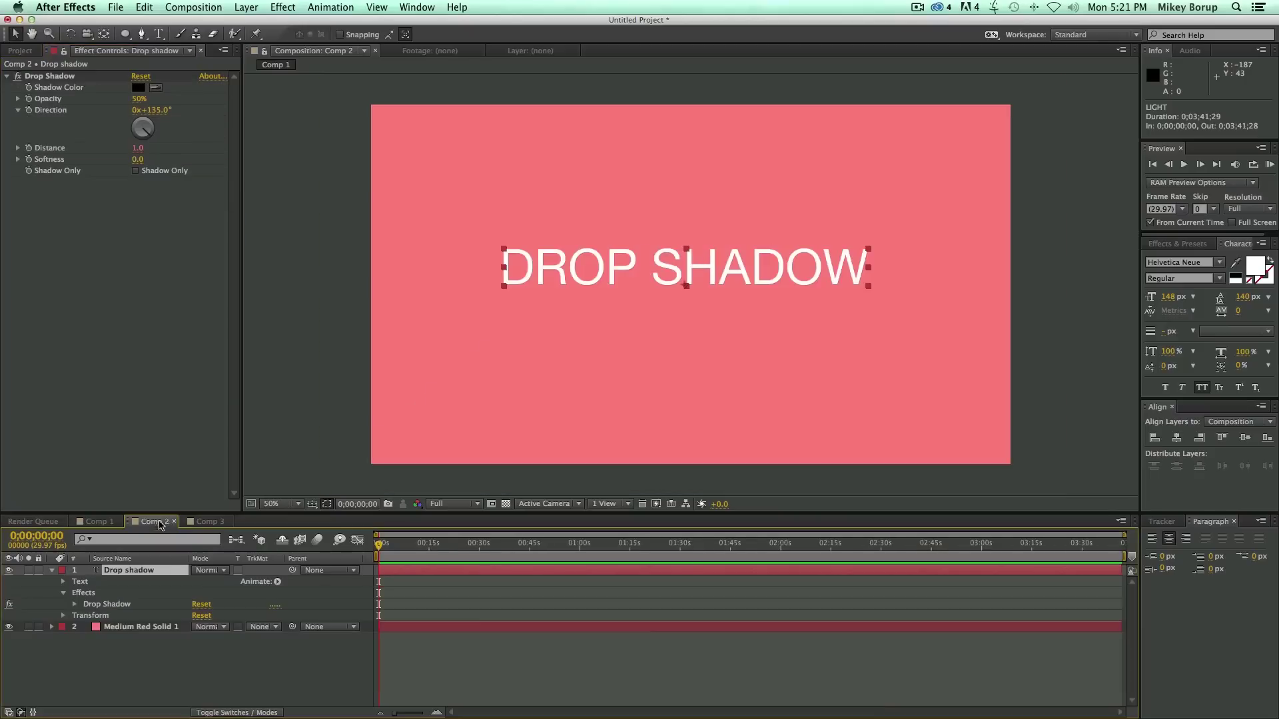
Check the Drop Shadow's index-based Distance expression and duplicate the effect to fifteen copies
left_click(52, 77)
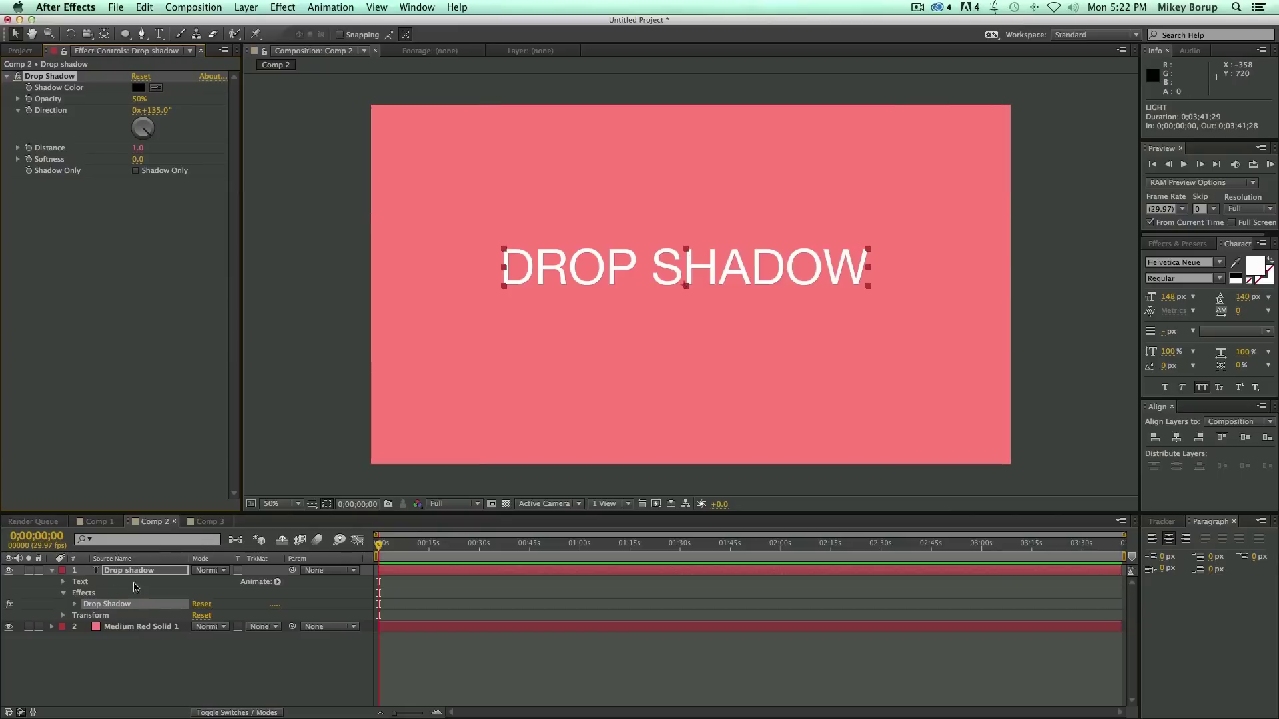
left_click(75, 604)
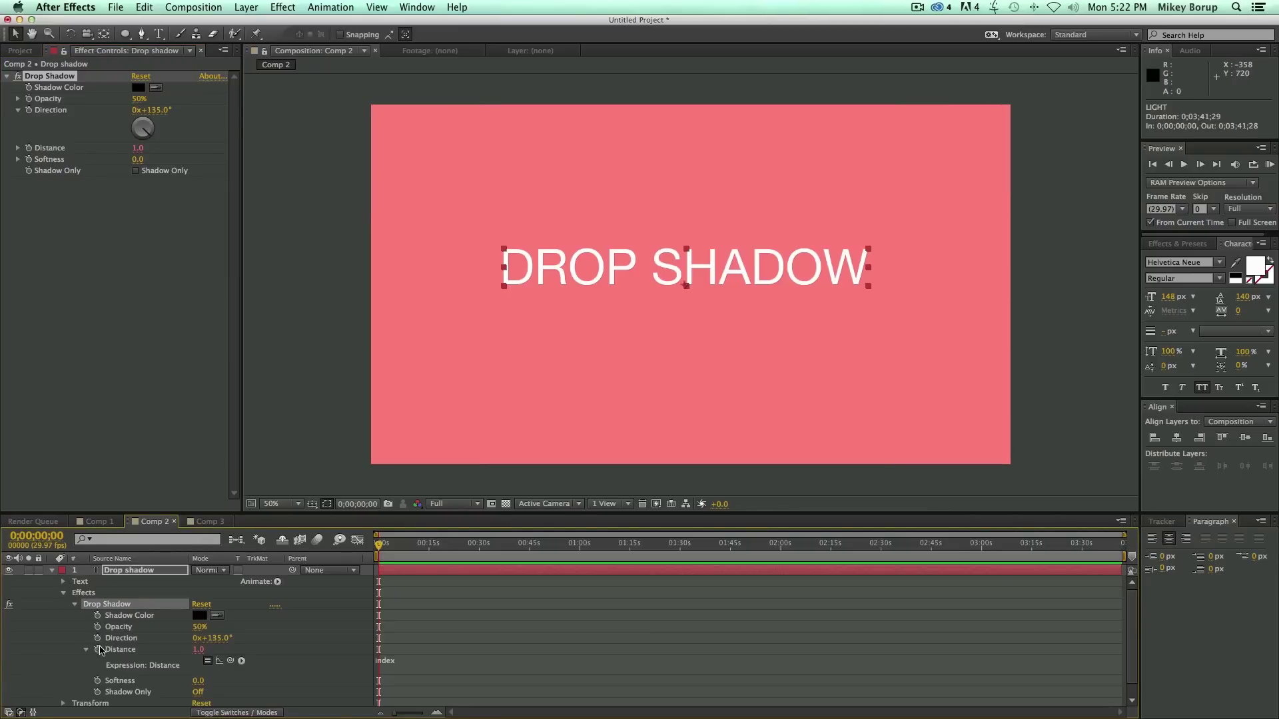
left_click(413, 666)
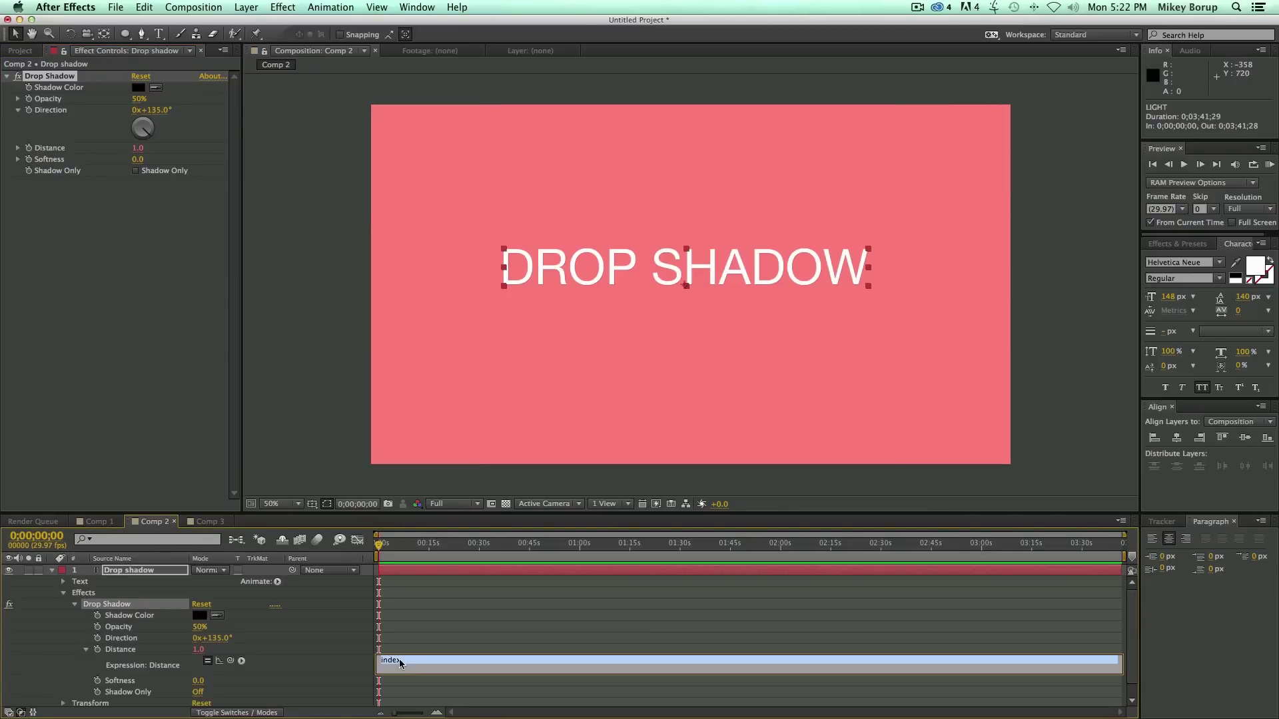
left_click(419, 648)
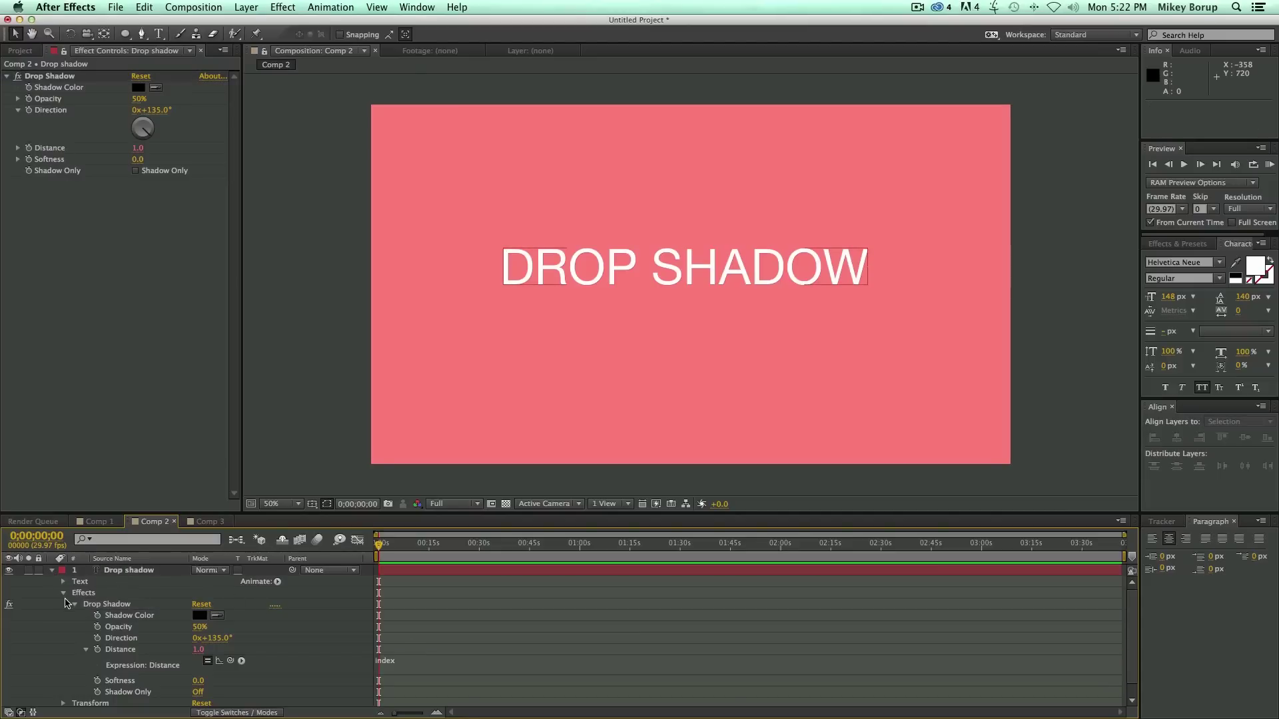
left_click(63, 592)
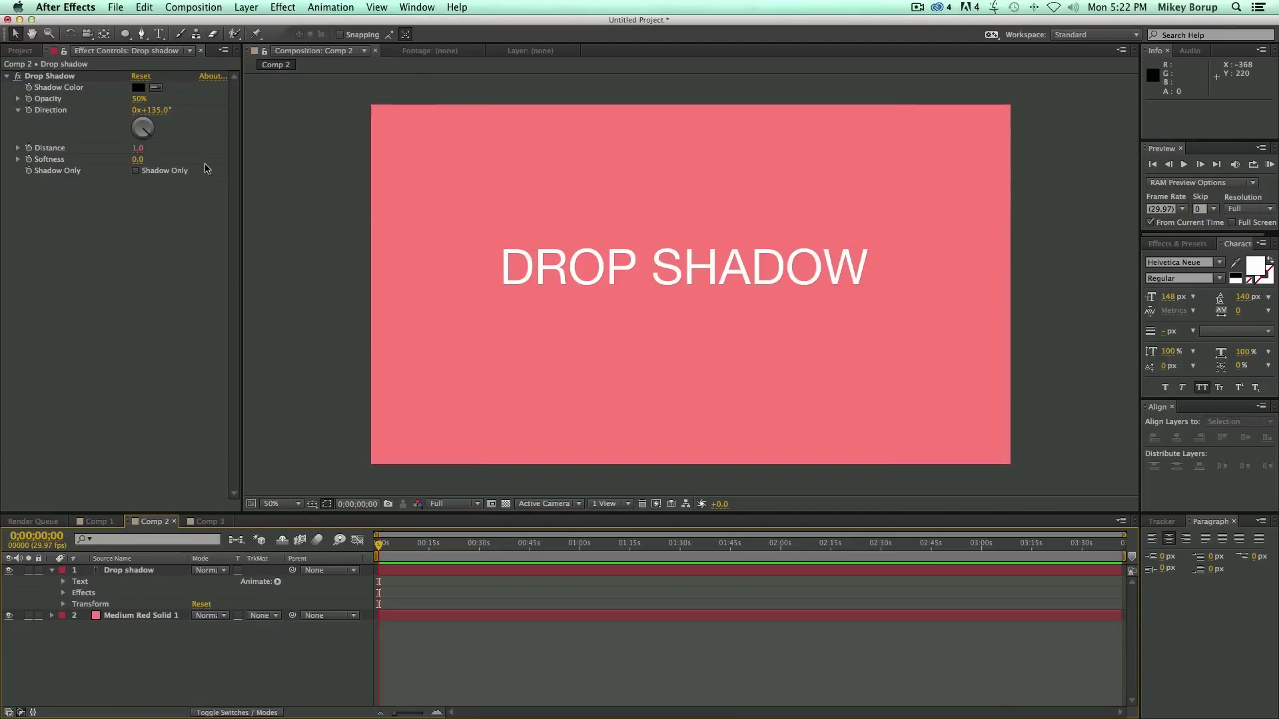
left_click(49, 76)
key("ctrl+d")
key("ctrl+d")
key("ctrl+d")
key("ctrl+d")
key("ctrl+d")
key("ctrl+d")
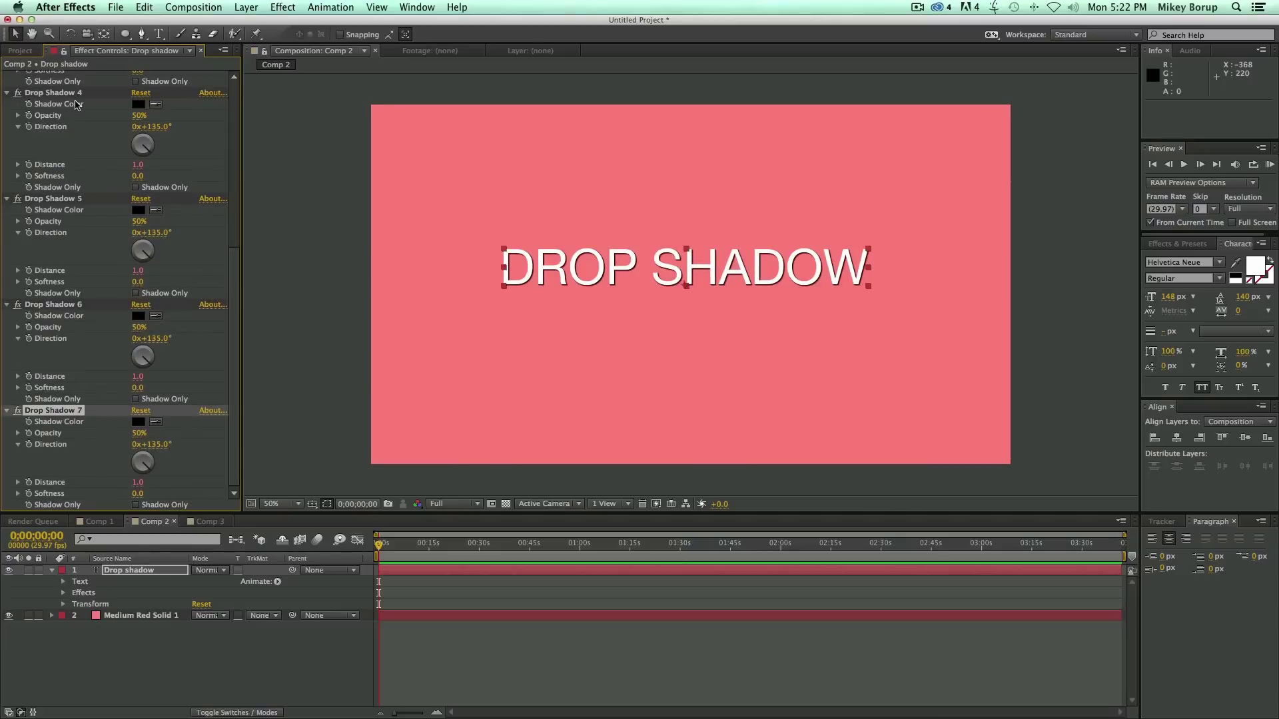
key("ctrl+d")
key("ctrl+d")
key("ctrl+d")
key("ctrl+d")
key("ctrl+d")
key("ctrl+d")
key("ctrl+d")
key("ctrl+d")
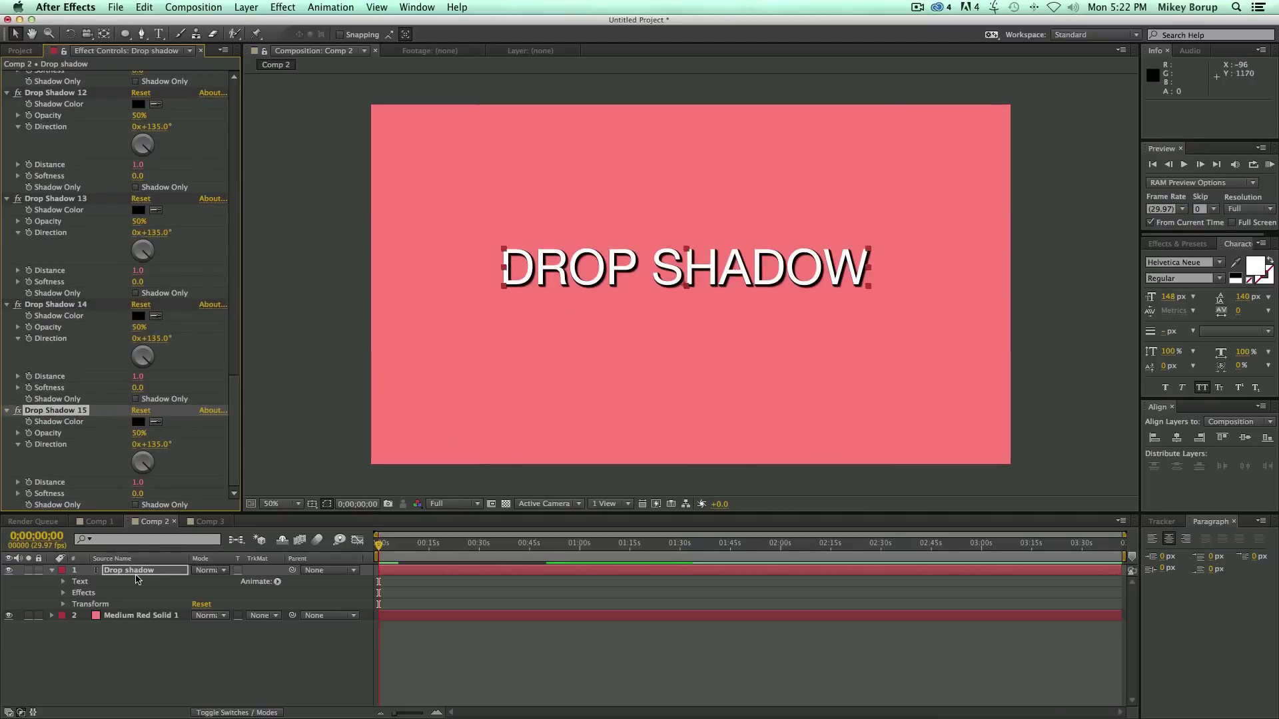
Select all fifteen Drop Shadows and duplicate them to sixty for a thick long shadow
left_click(63, 581)
left_click(63, 582)
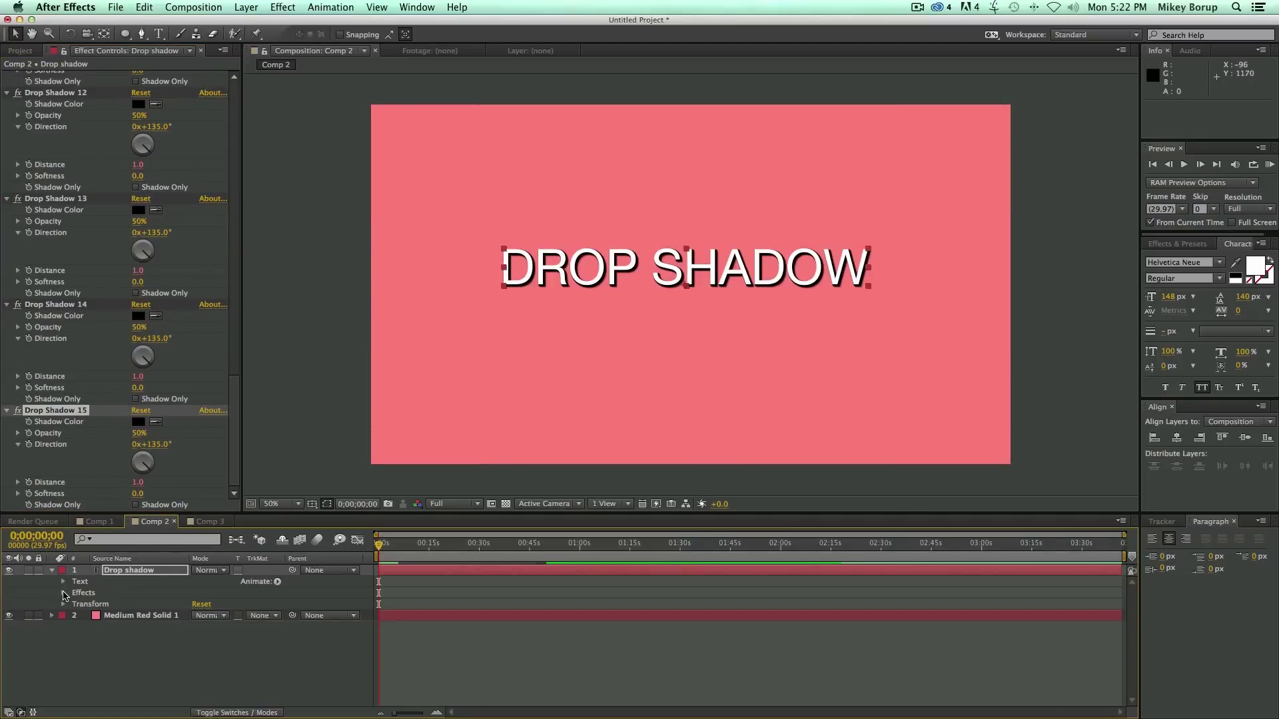
left_click(64, 593)
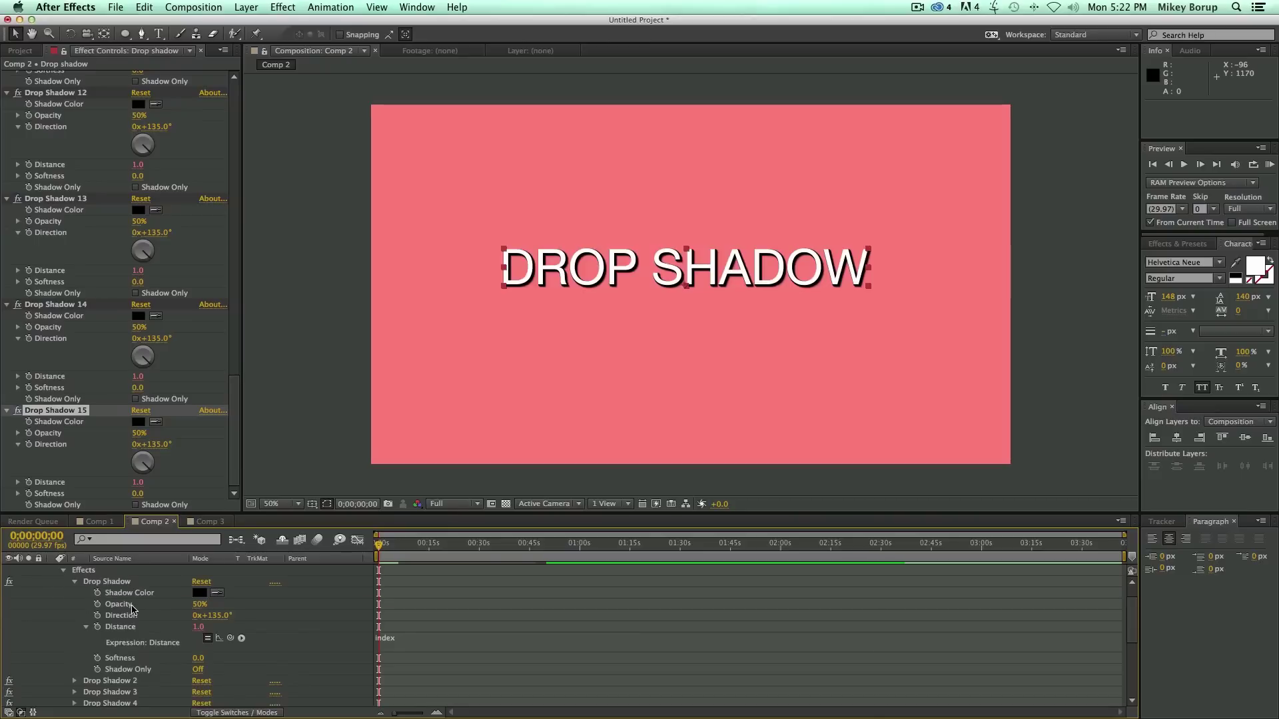
left_click(74, 582)
left_click(104, 582)
scroll(106, 633, "down", 3)
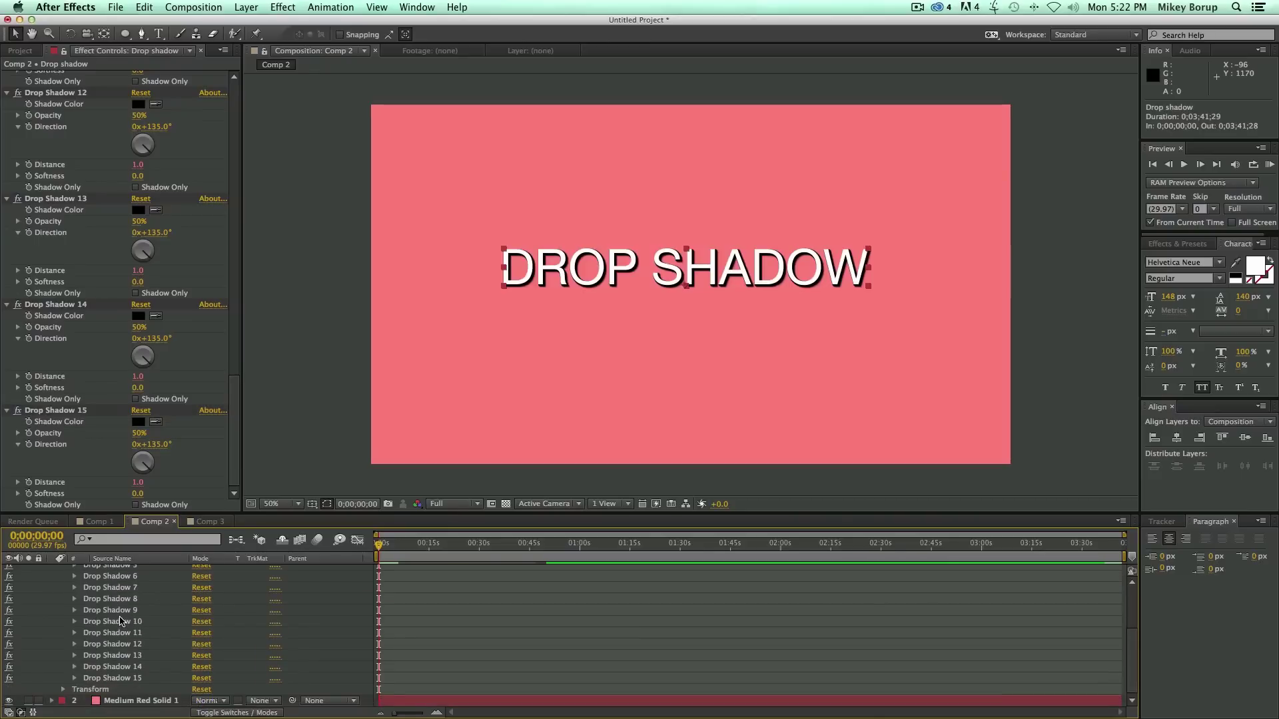
left_click(125, 677, "shift")
key("super+d")
key("super+d")
key("super+d")
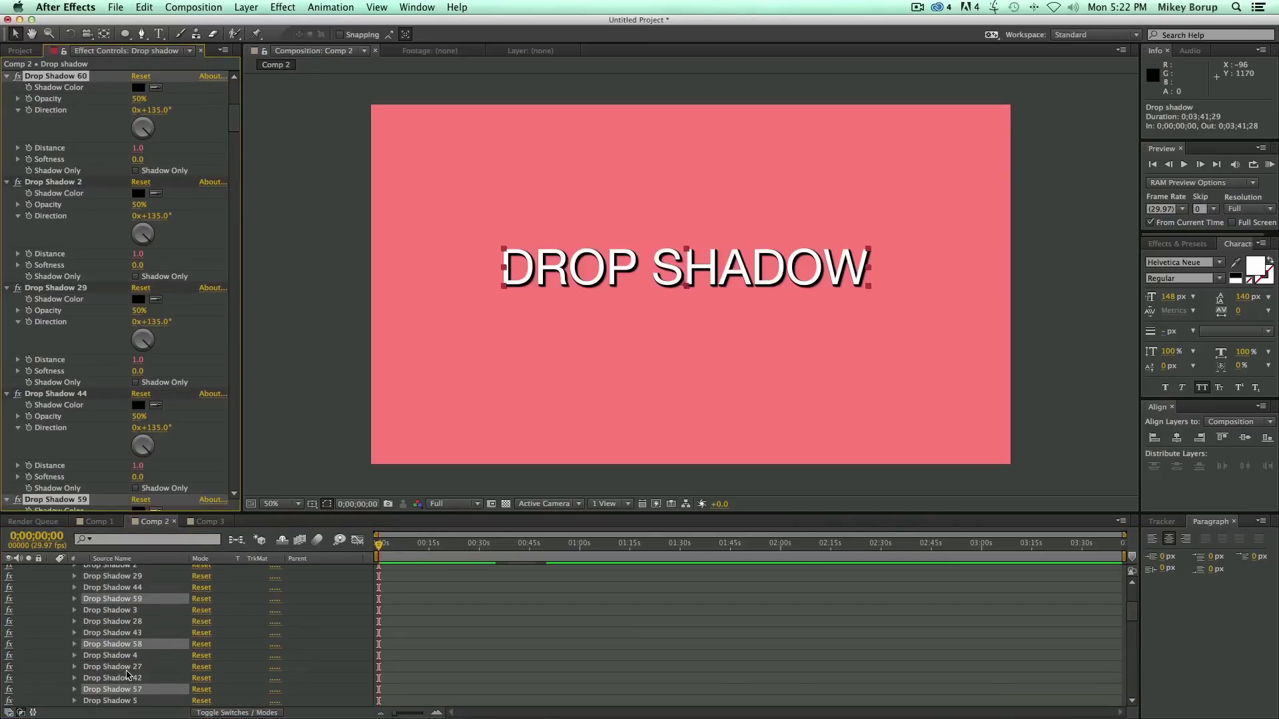
left_click(943, 294)
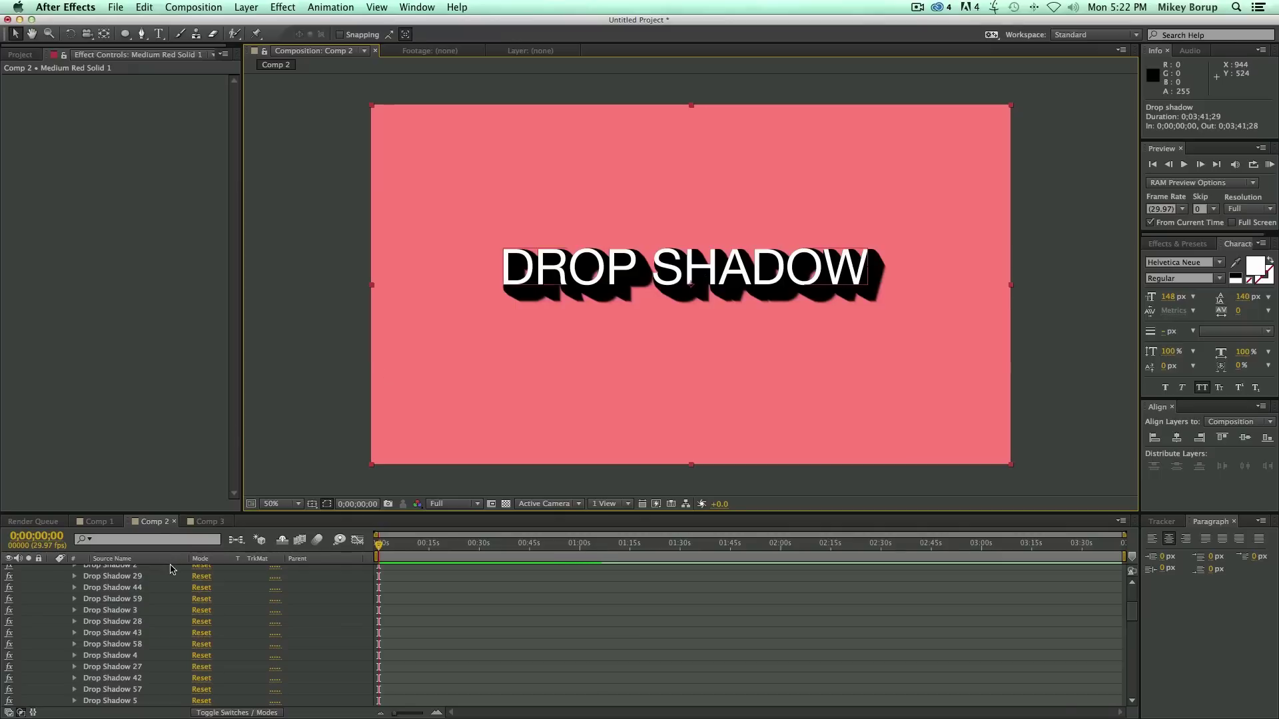
scroll(124, 599, "up", 3)
left_click(54, 571)
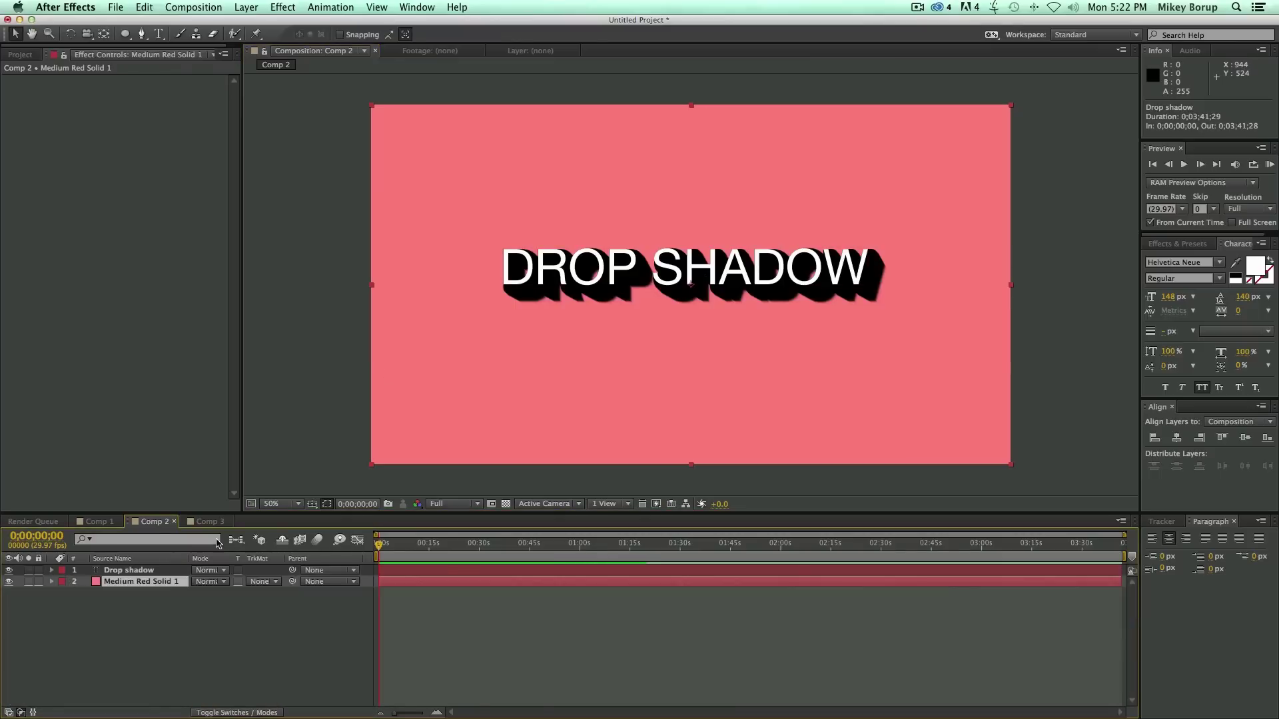
left_click(209, 523)
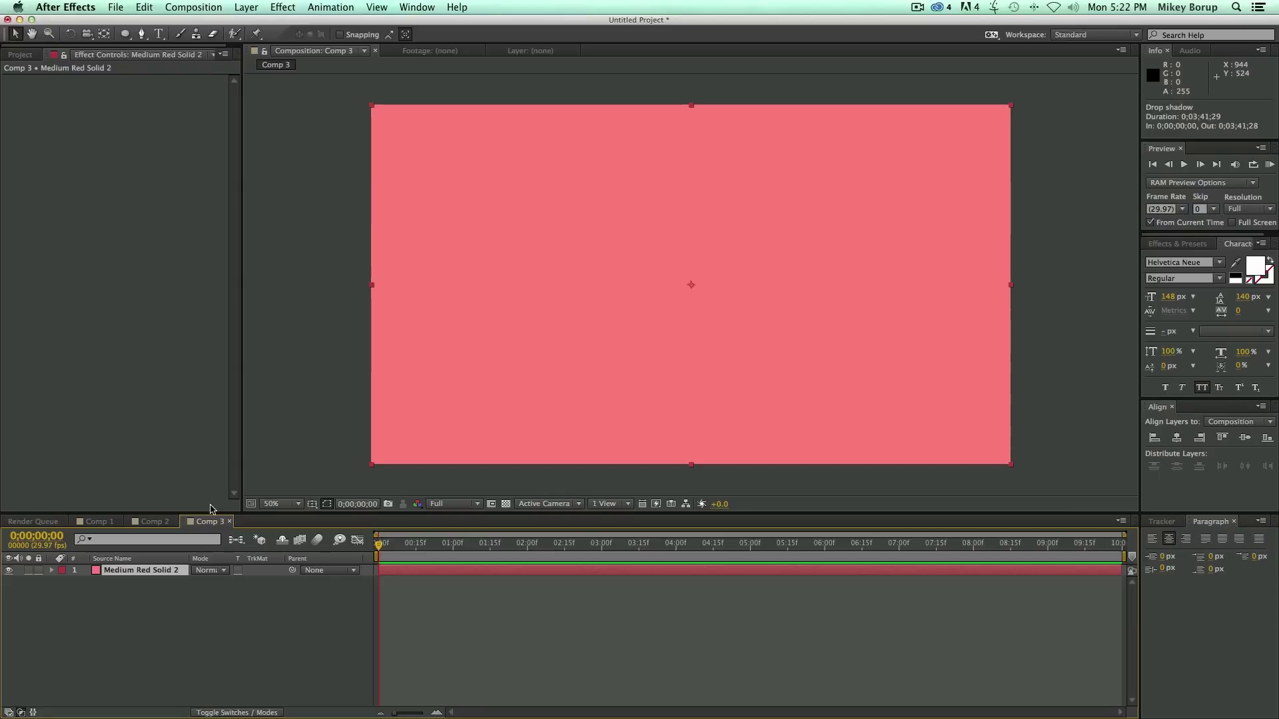
left_click(158, 34)
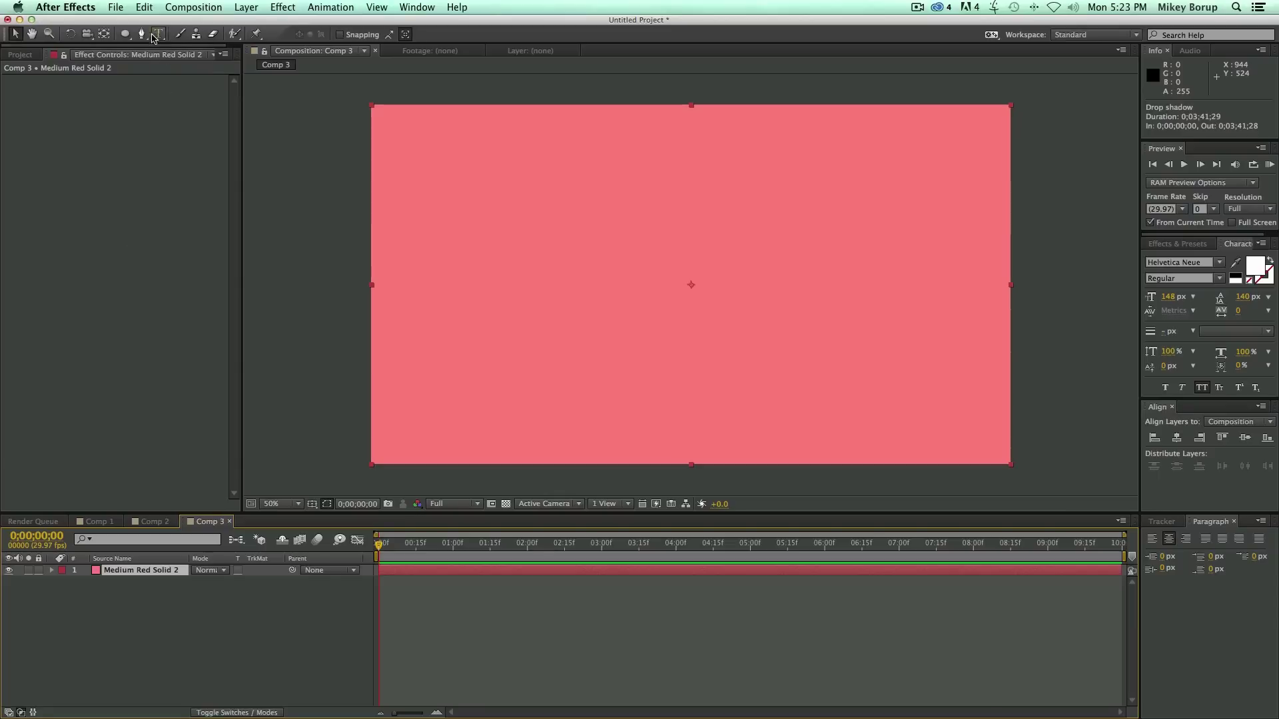
left_click(589, 266)
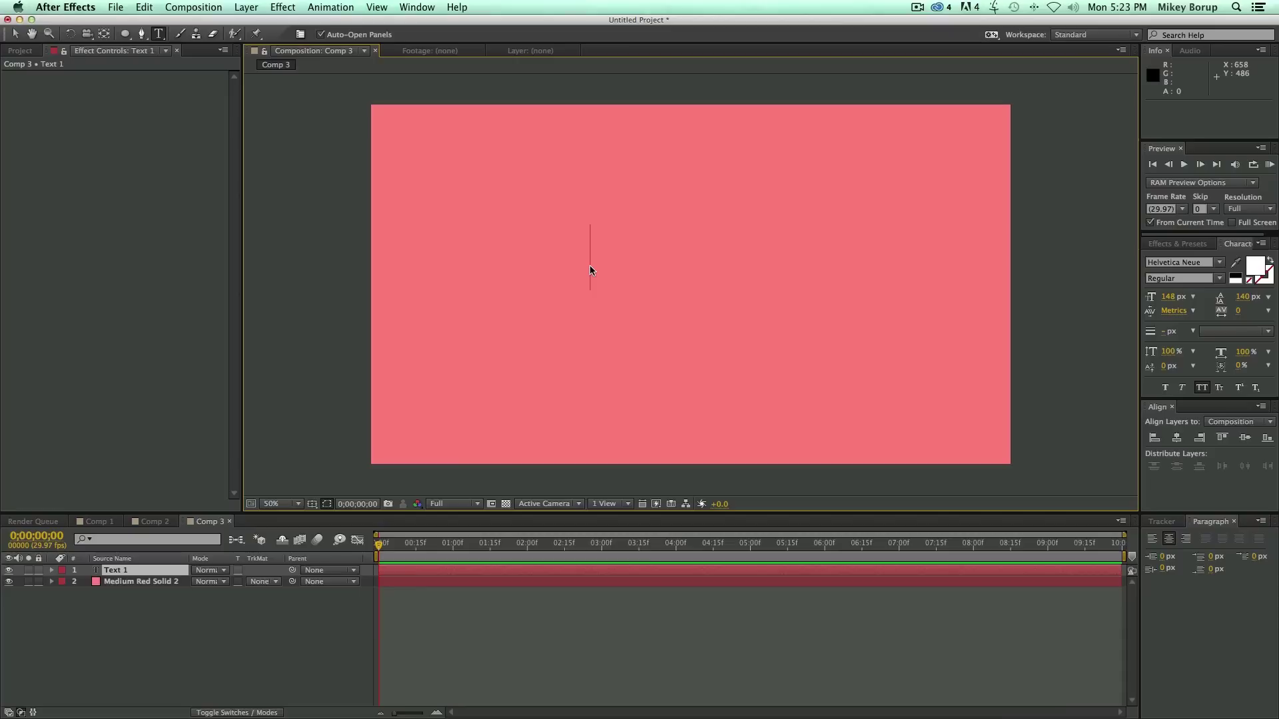
type("FOOTR")
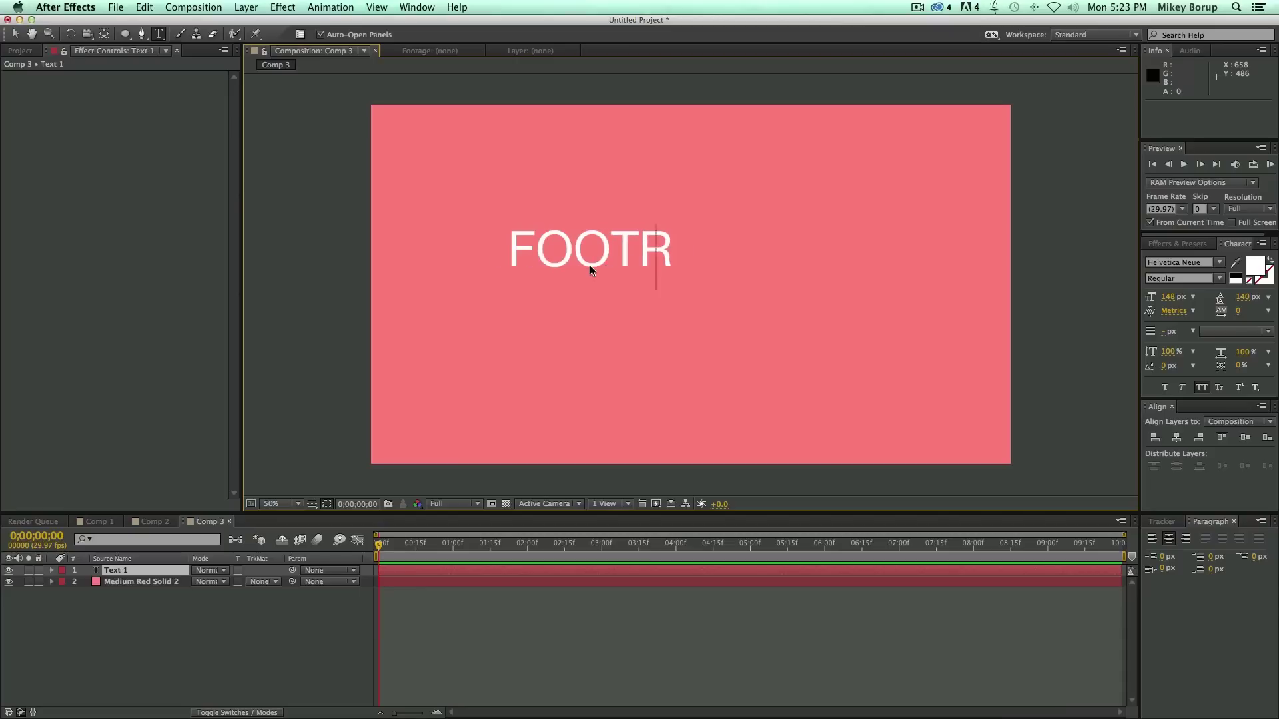
key("BackSpace")
type("AGE")
key("Escape")
key("v")
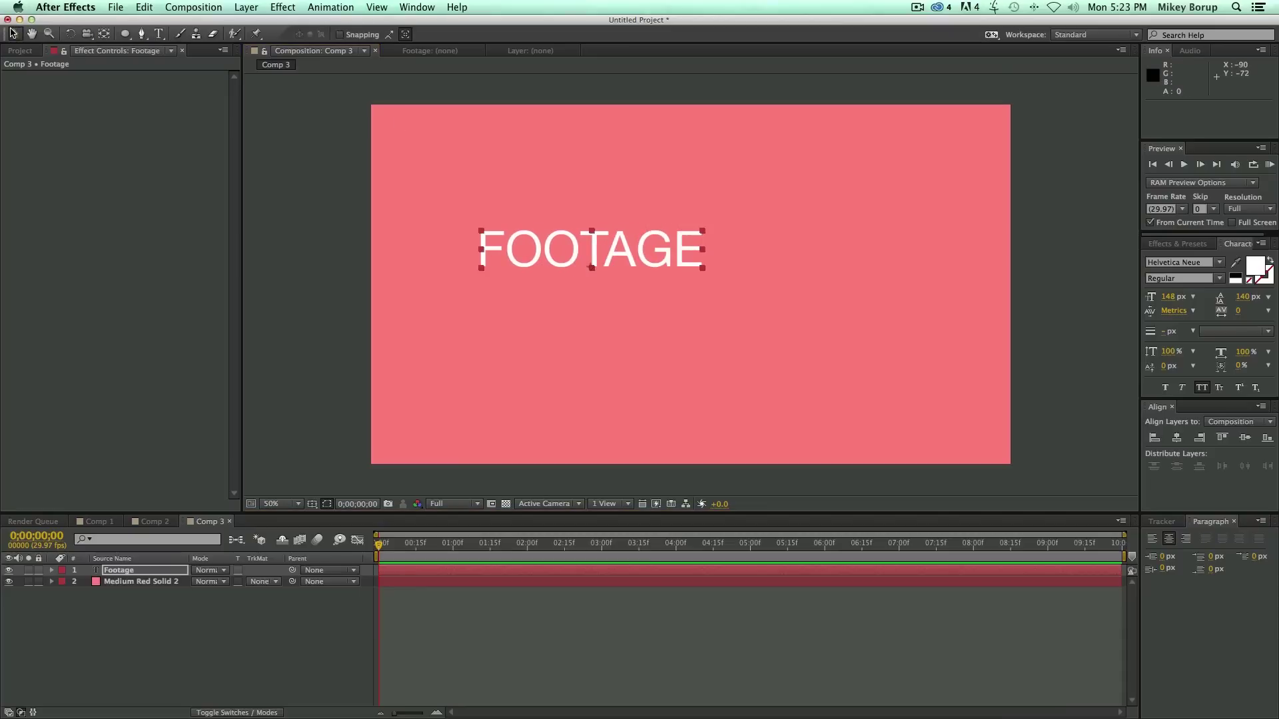
left_click(1177, 438)
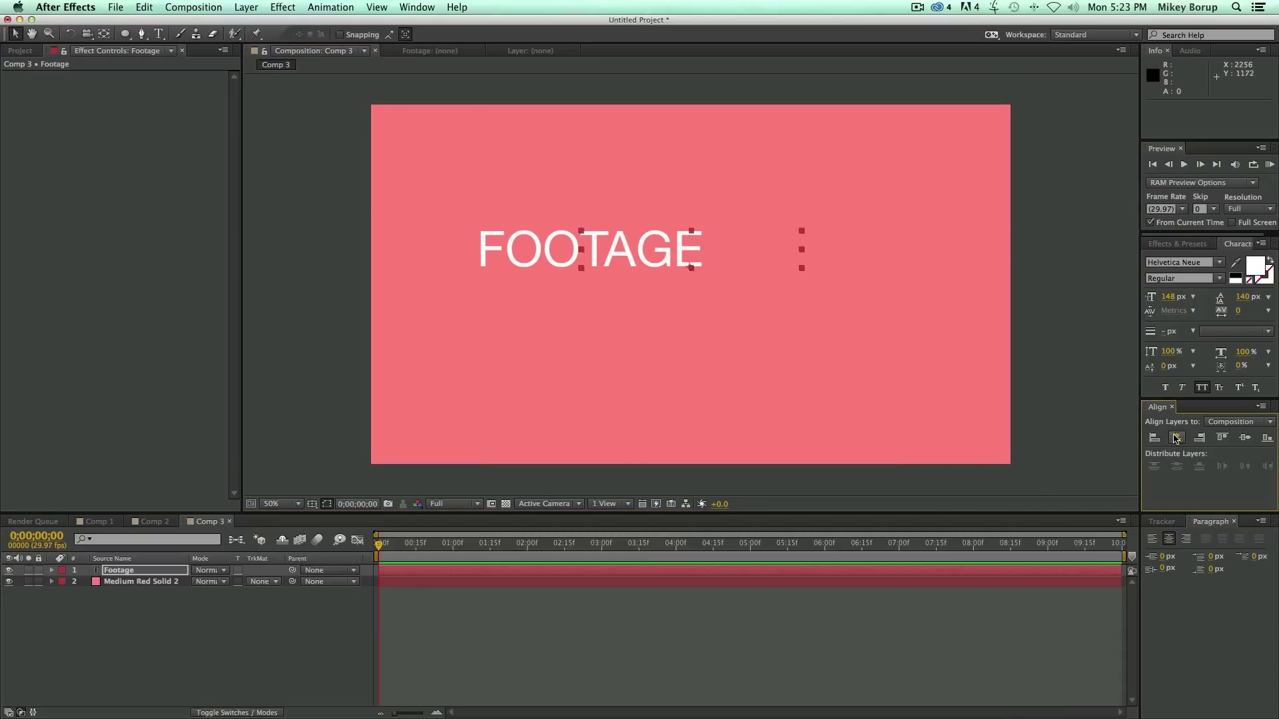
left_click(1245, 438)
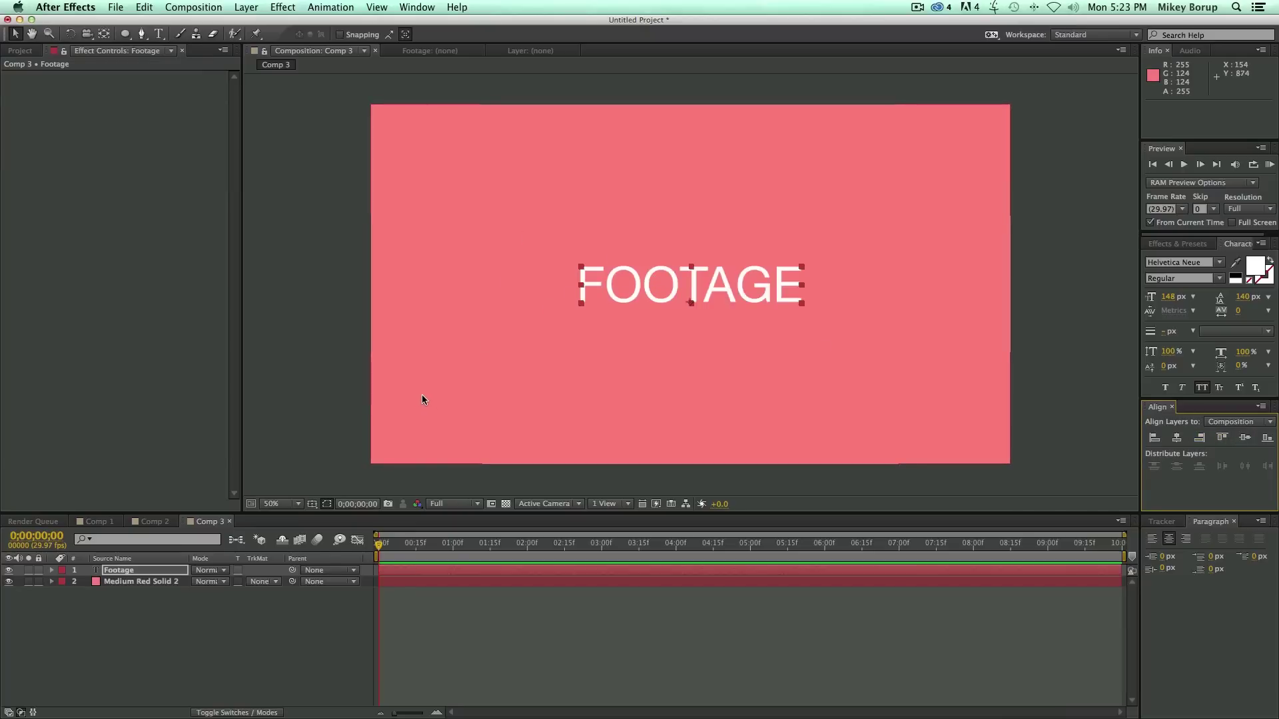
left_click(491, 634)
left_click(171, 573)
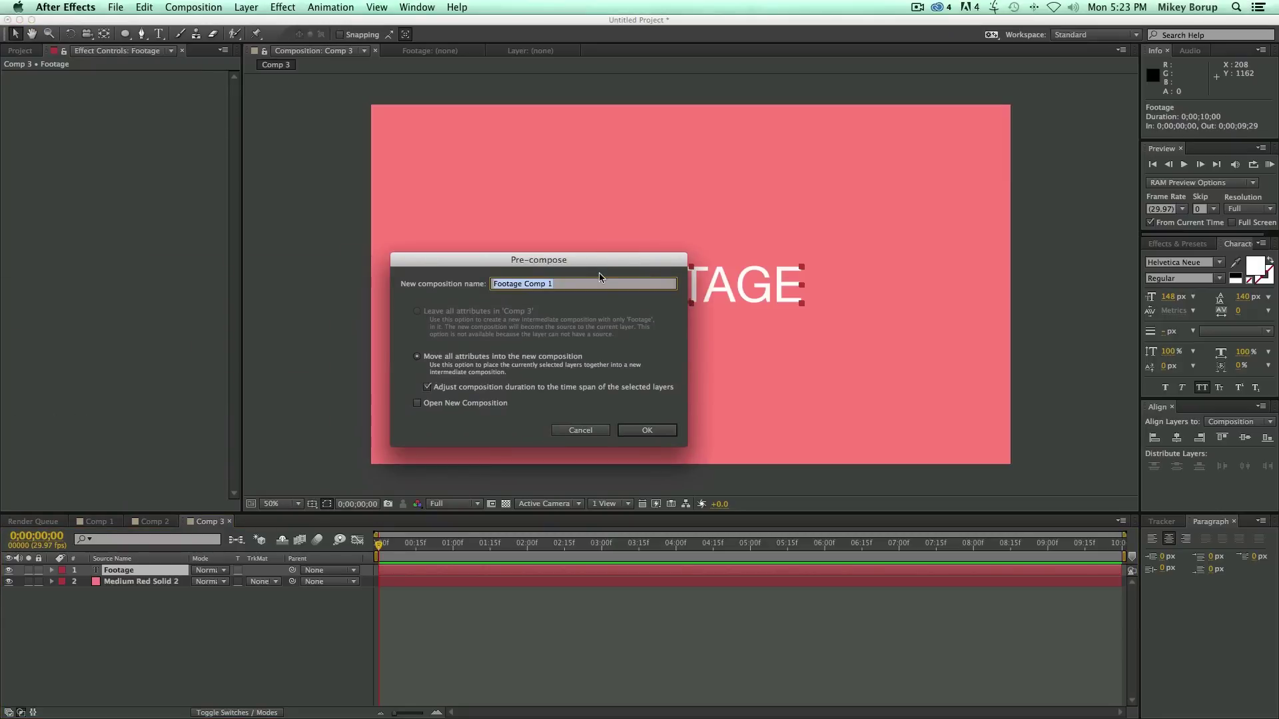
Pre-compose the text layer into a new comp named 'Footage'
type("F")
key("Return")
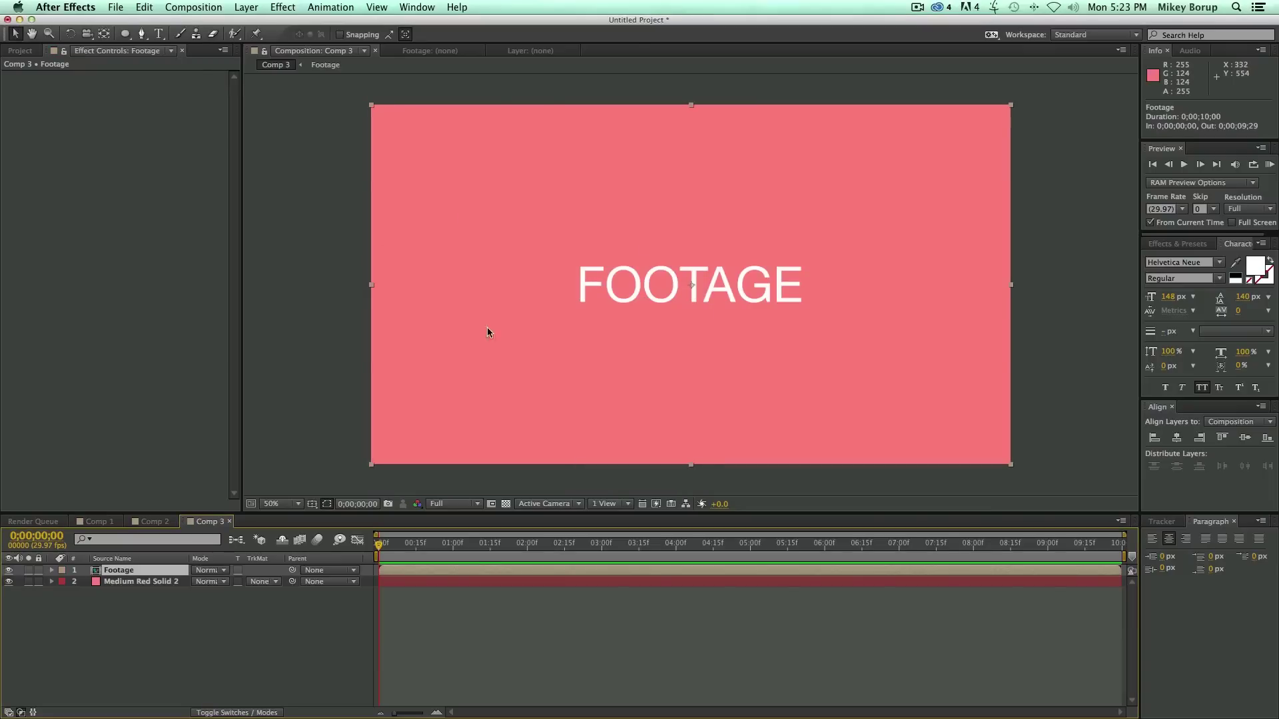
left_click(473, 632)
left_click(419, 573)
Duplicate the Footage layer and rename the copy 'Shadow Spin'
key("super+d")
left_click(131, 584)
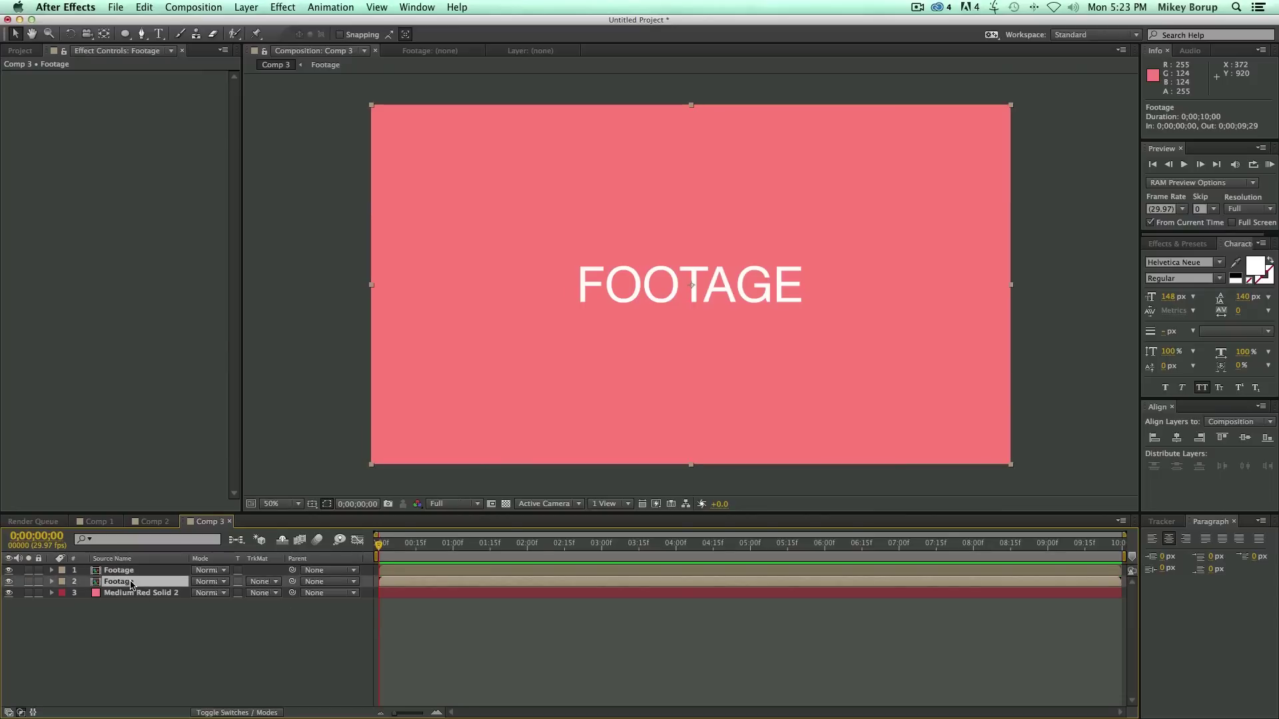
key("Return")
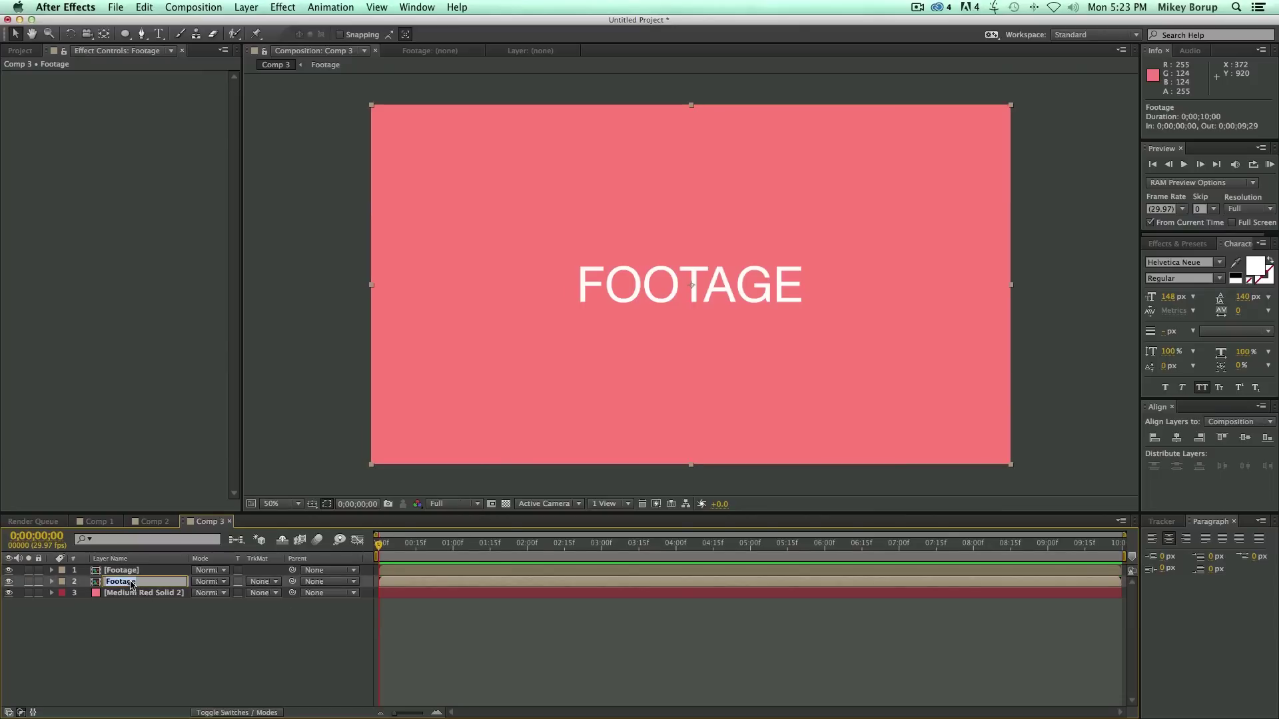
type("Shadow Spin")
key("Return")
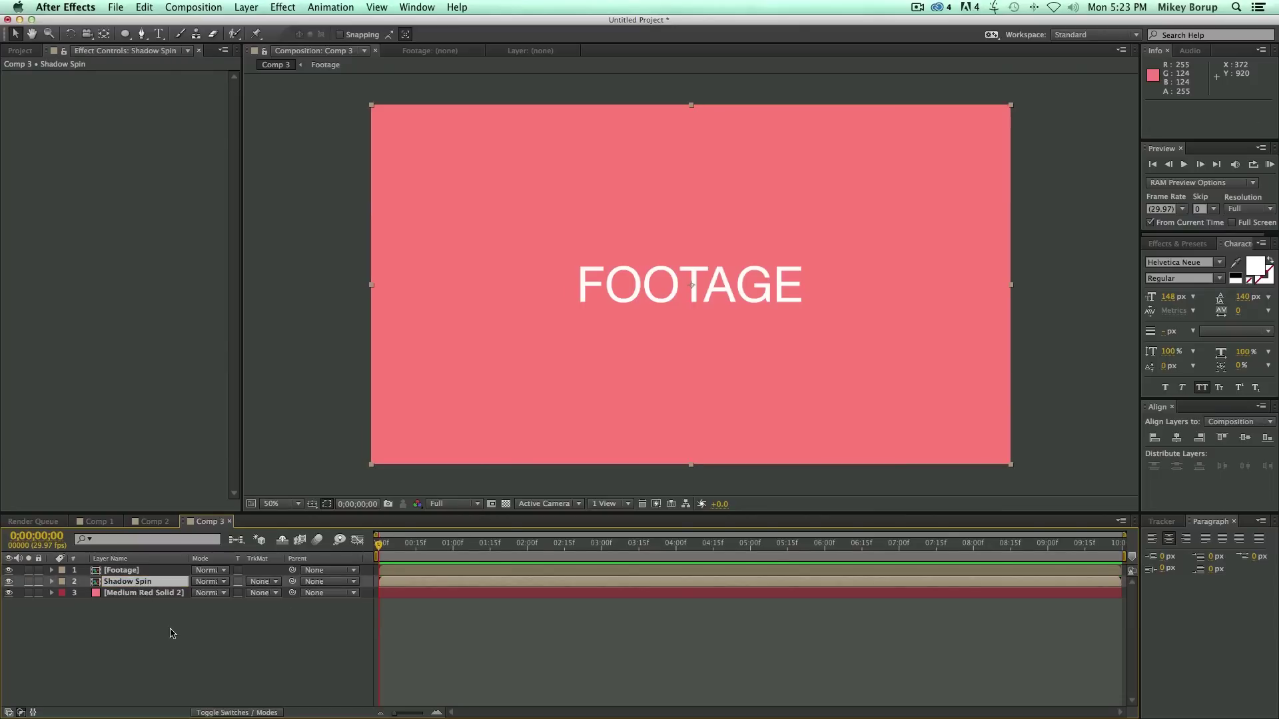
left_click(171, 631)
left_click(153, 583)
Pre-compose the Shadow Spin layer into a new comp named 'Shadow'
key("super+shift+c")
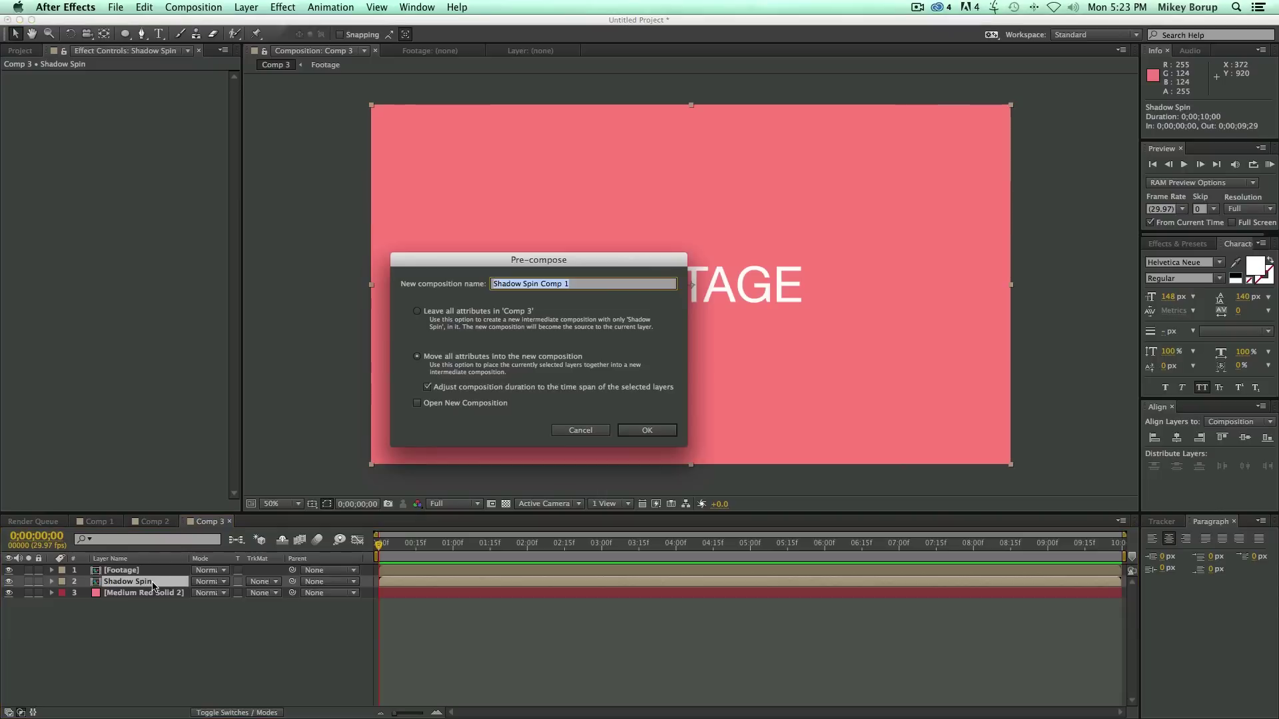
type("Shadow")
key("Return")
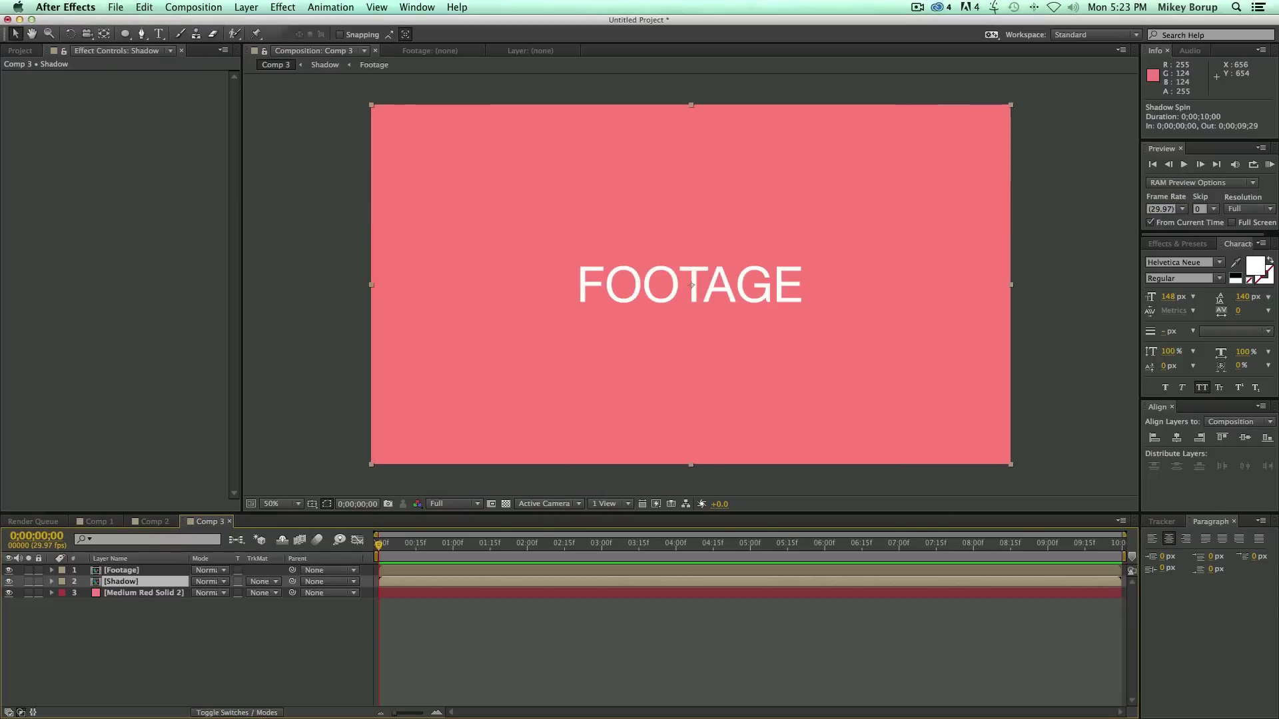
left_click(408, 606)
left_click(128, 584)
Open the Shadow precomp and bring up its Composition Settings
double_click(128, 584)
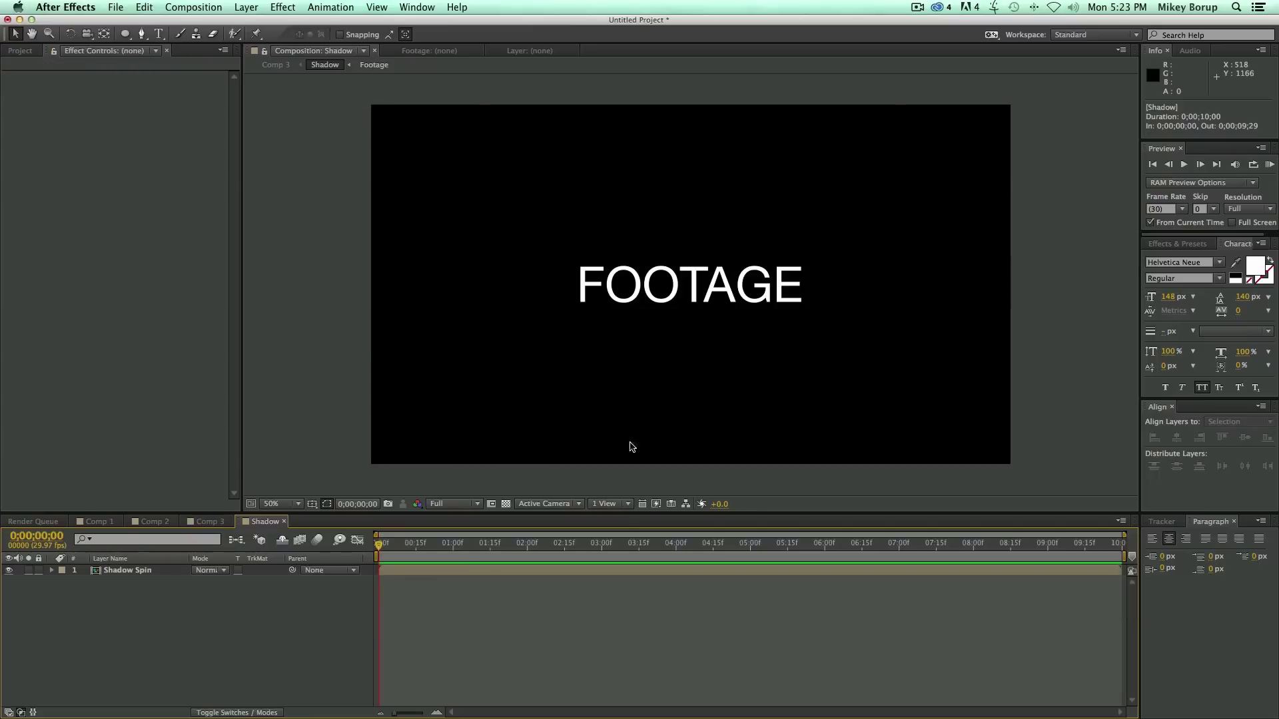
right_click(302, 214)
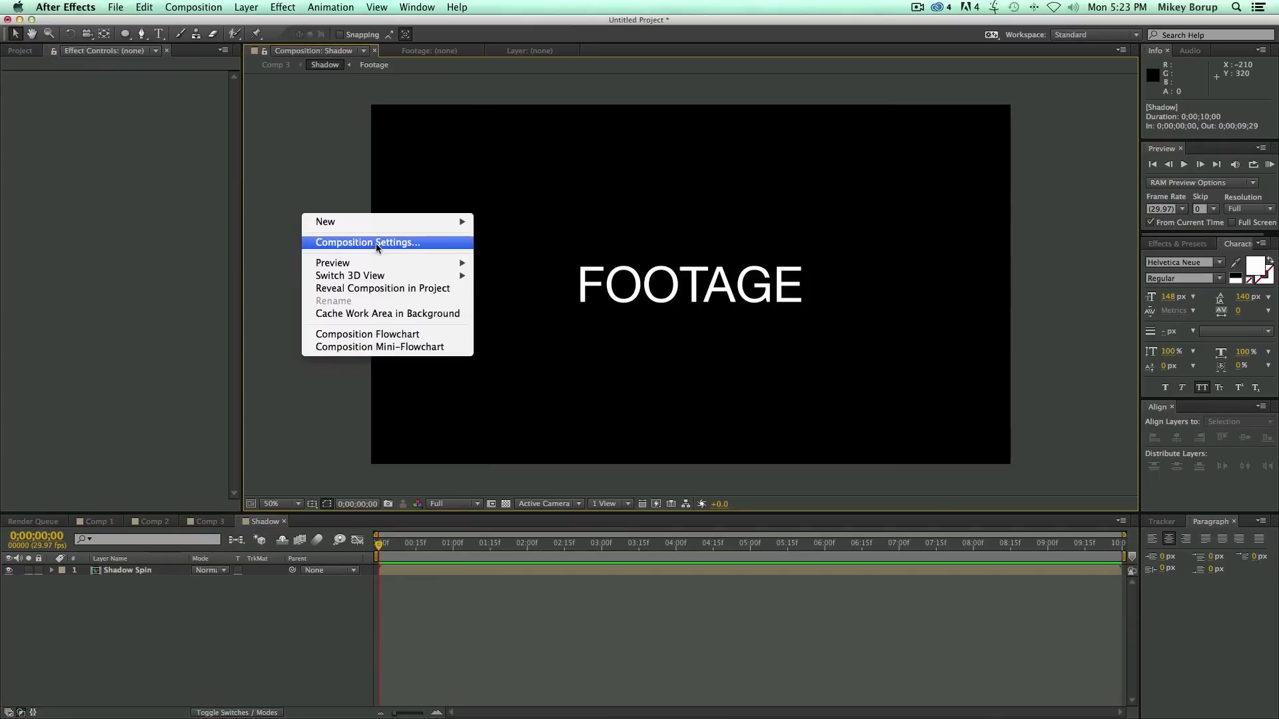
left_click(322, 197)
right_click(321, 195)
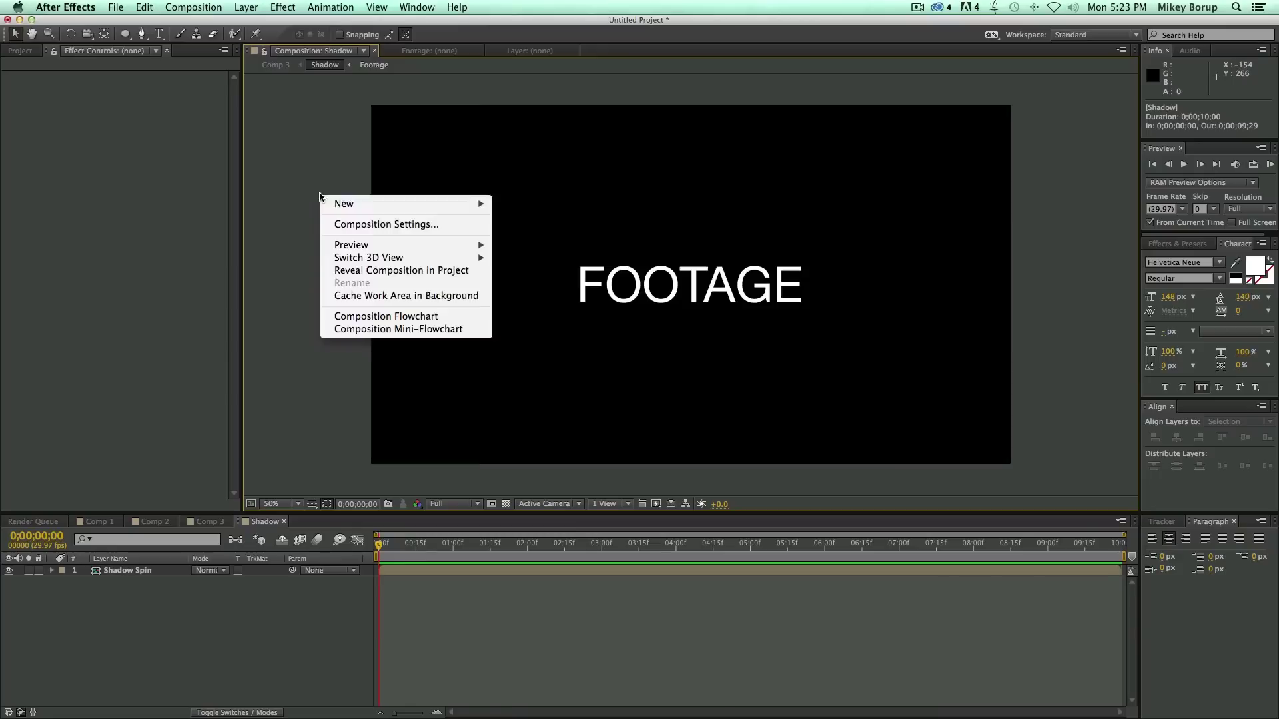
left_click(268, 116)
left_click(201, 8)
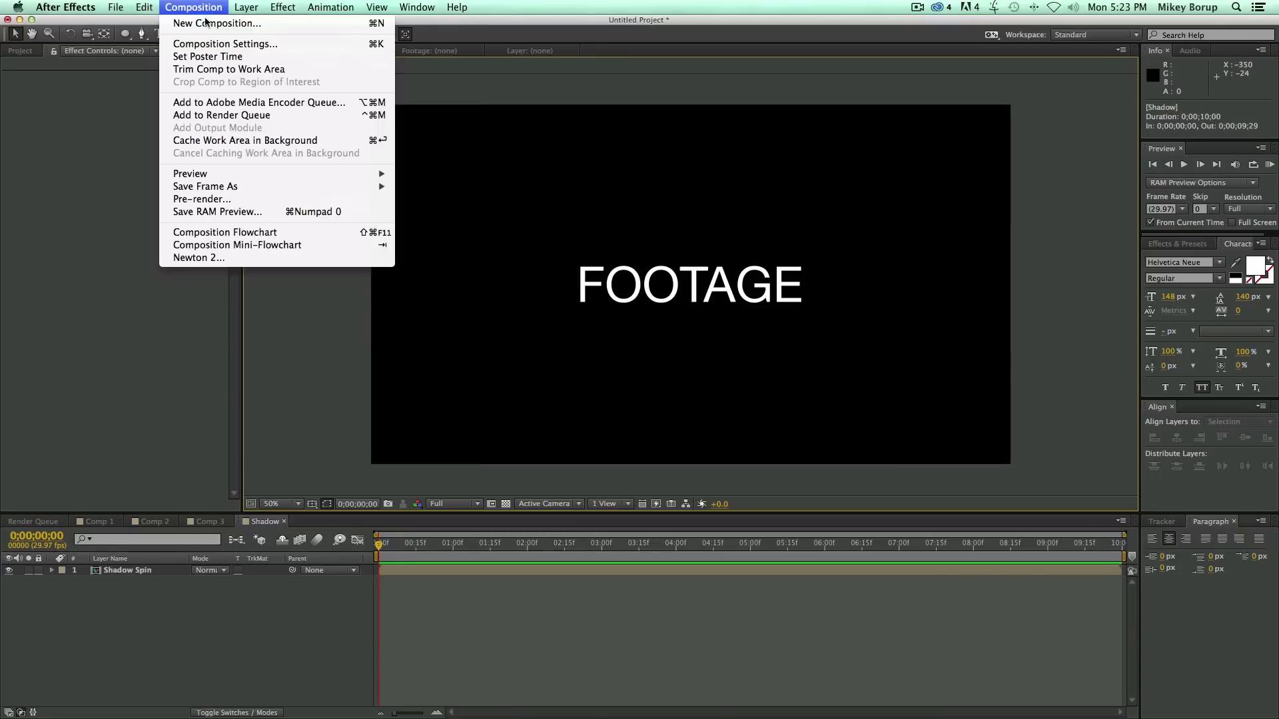
left_click(264, 46)
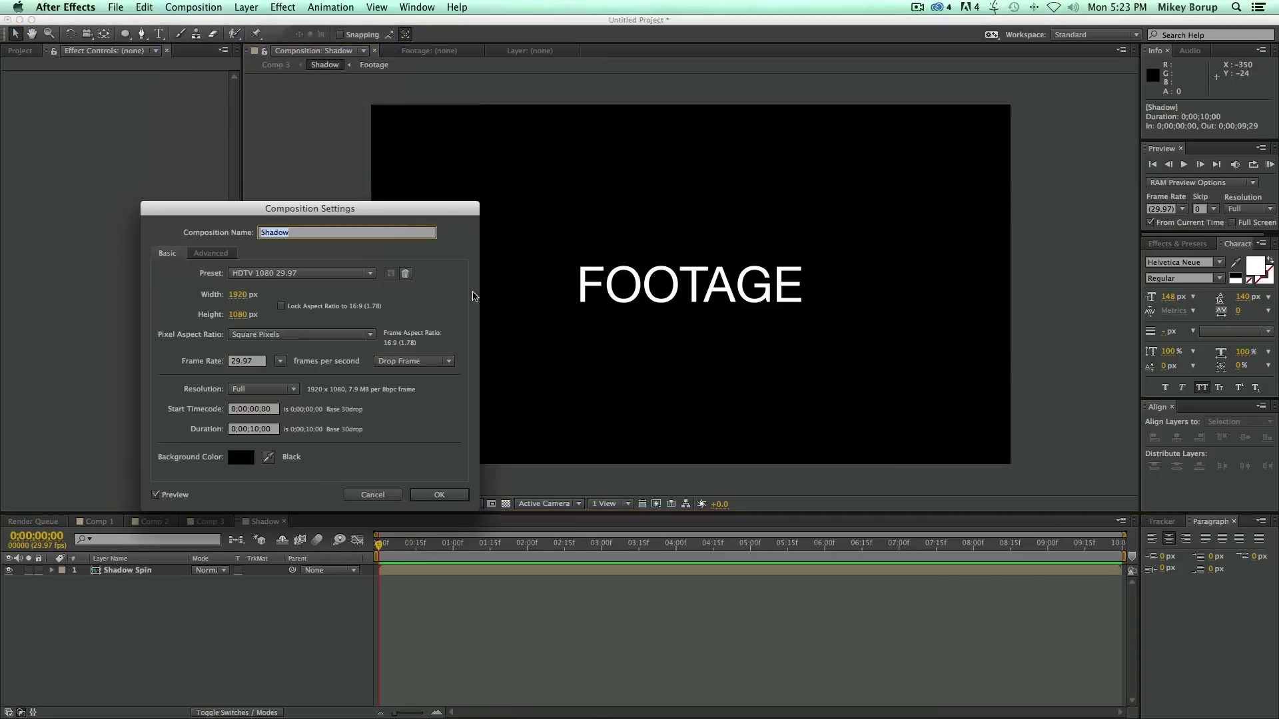
left_click_drag(294, 208, 528, 168)
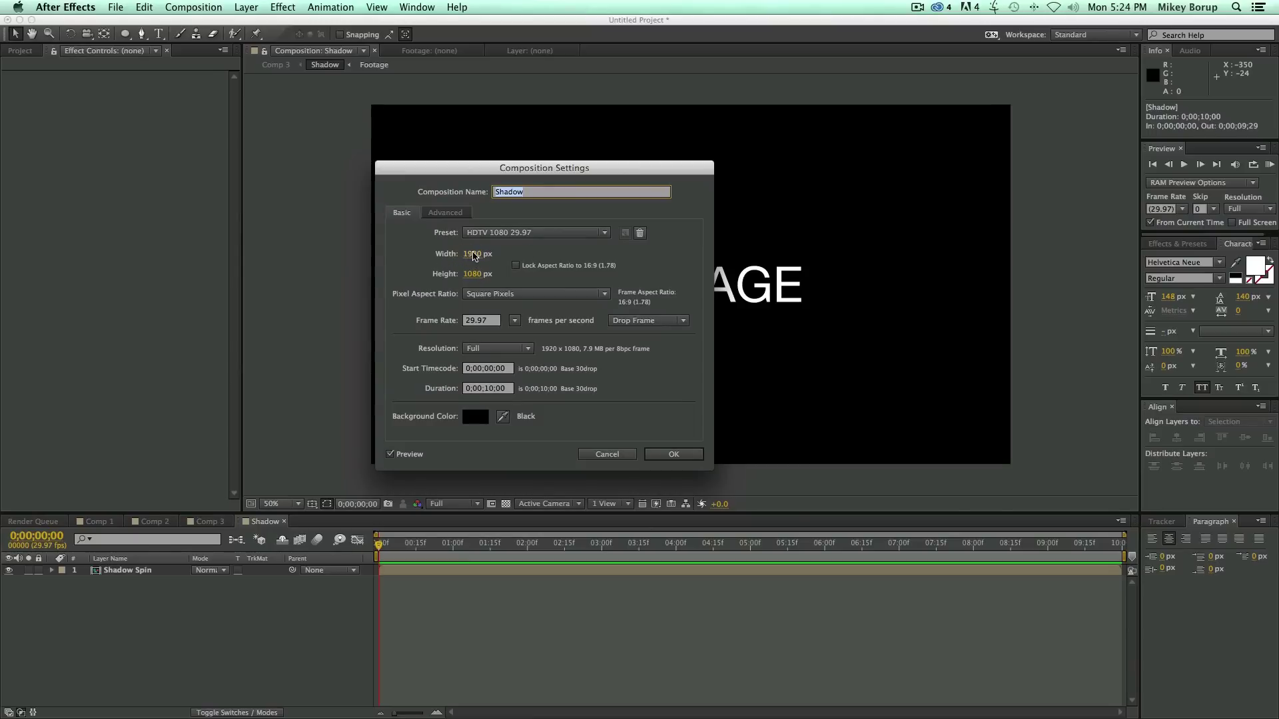
Set the comp width and height to 4000 px and hide the safe guides
left_click(473, 255)
type("4000")
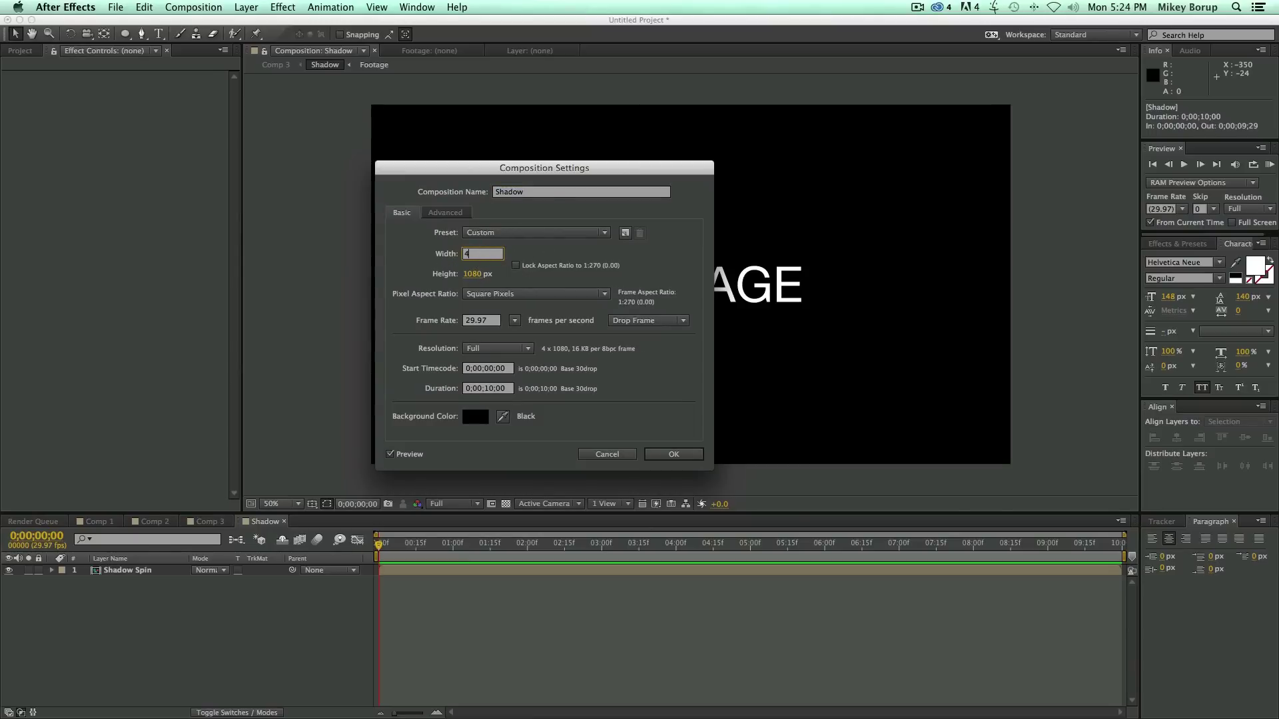
key("Tab")
type("4000")
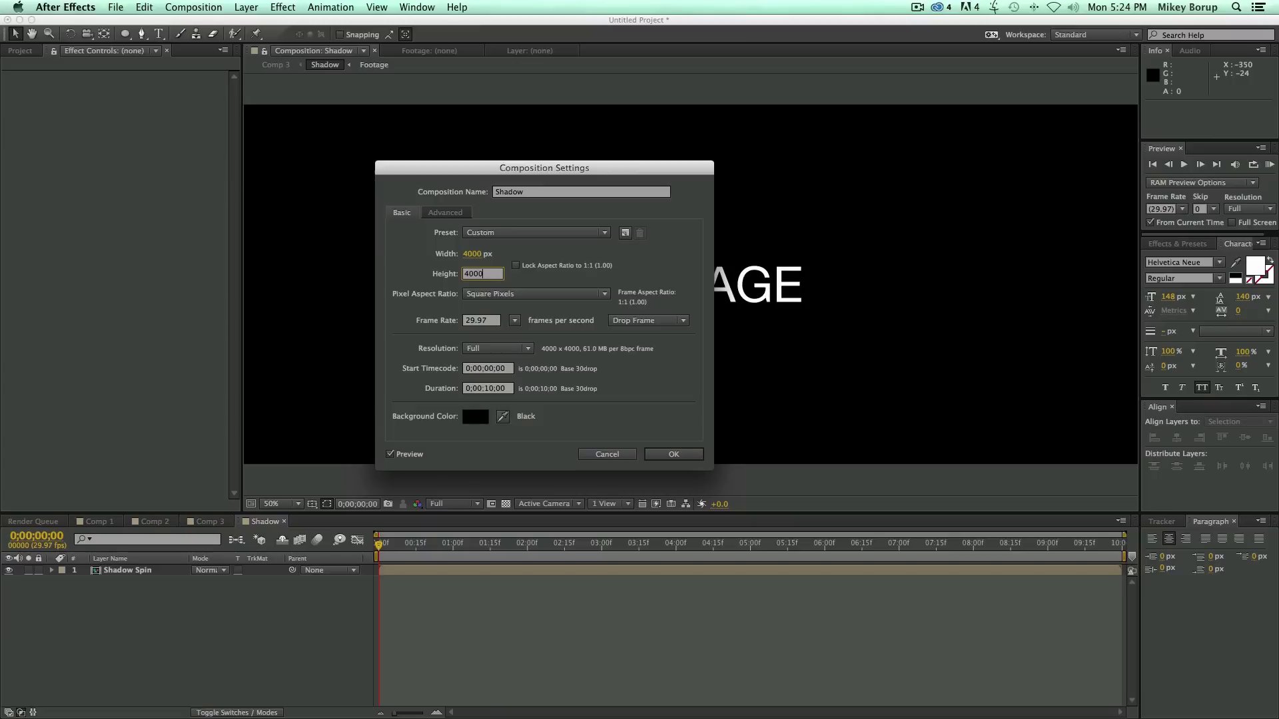
key("Return")
key("comma")
key("comma")
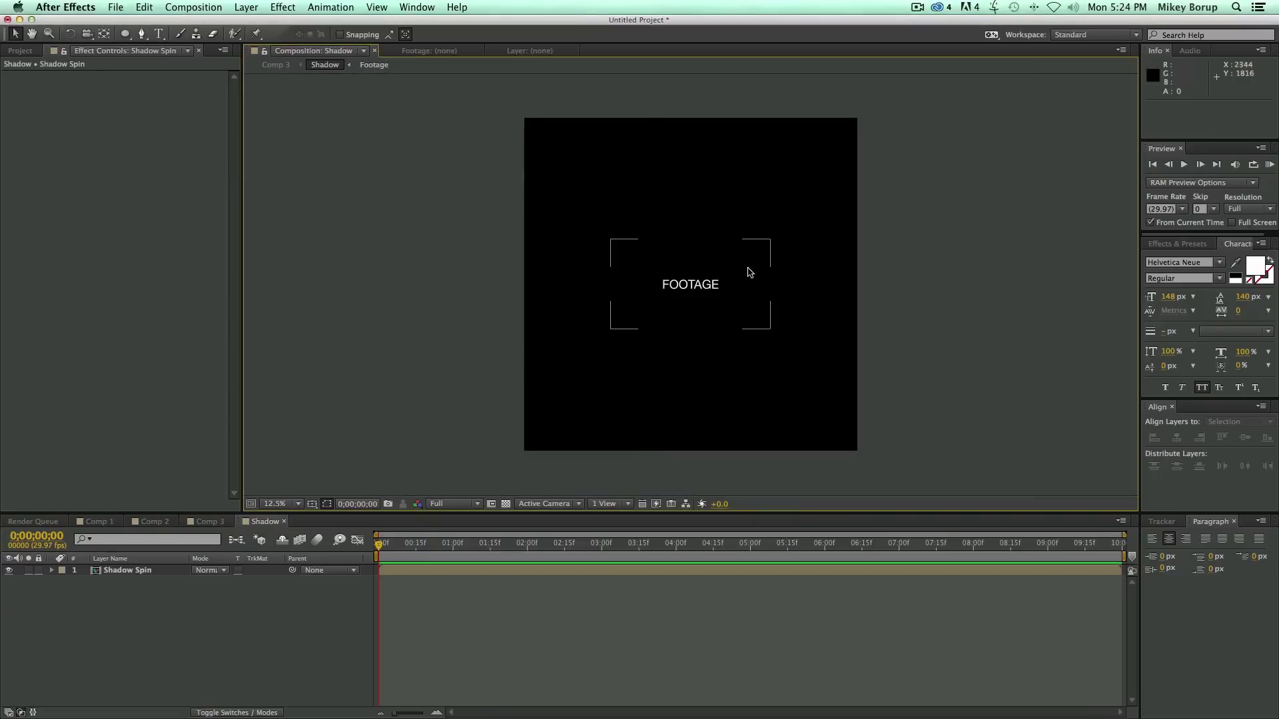
key("period")
key("apostrophe")
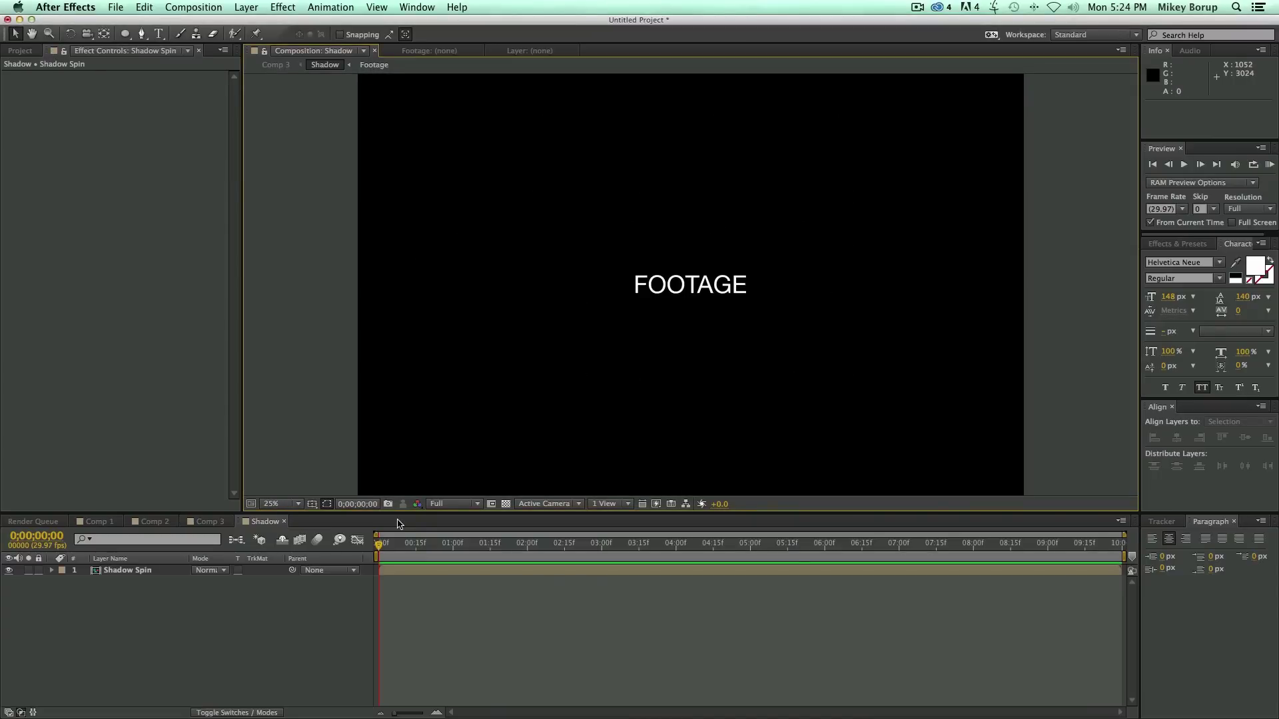
Back in Comp 3, reveal the Shadow layer's Rotation property
left_click(271, 505)
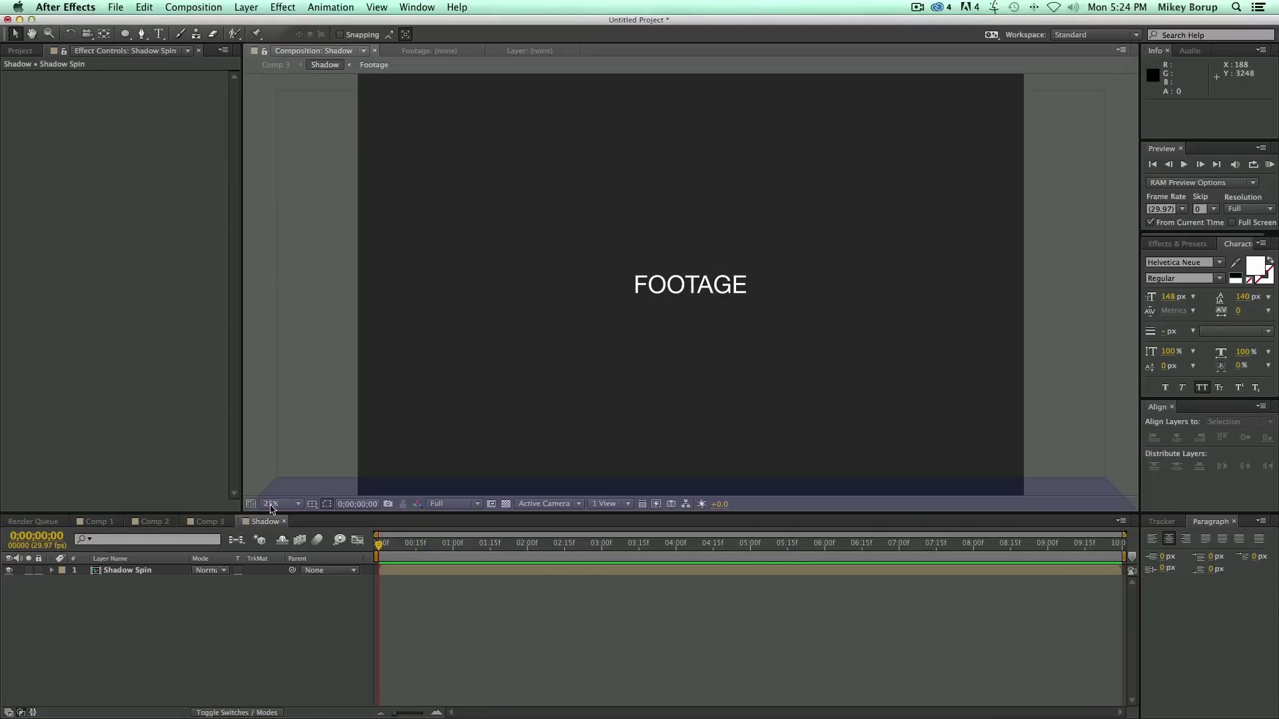
left_click_drag(279, 506, 279, 505)
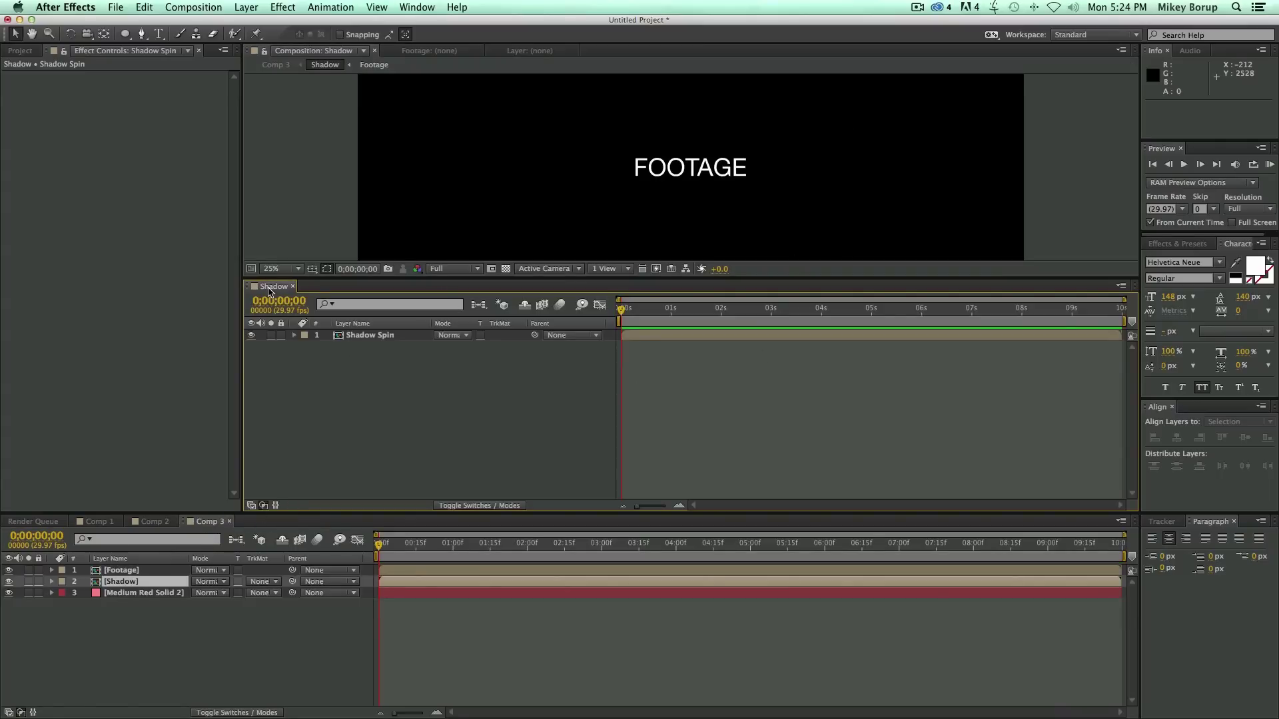
left_click(206, 521)
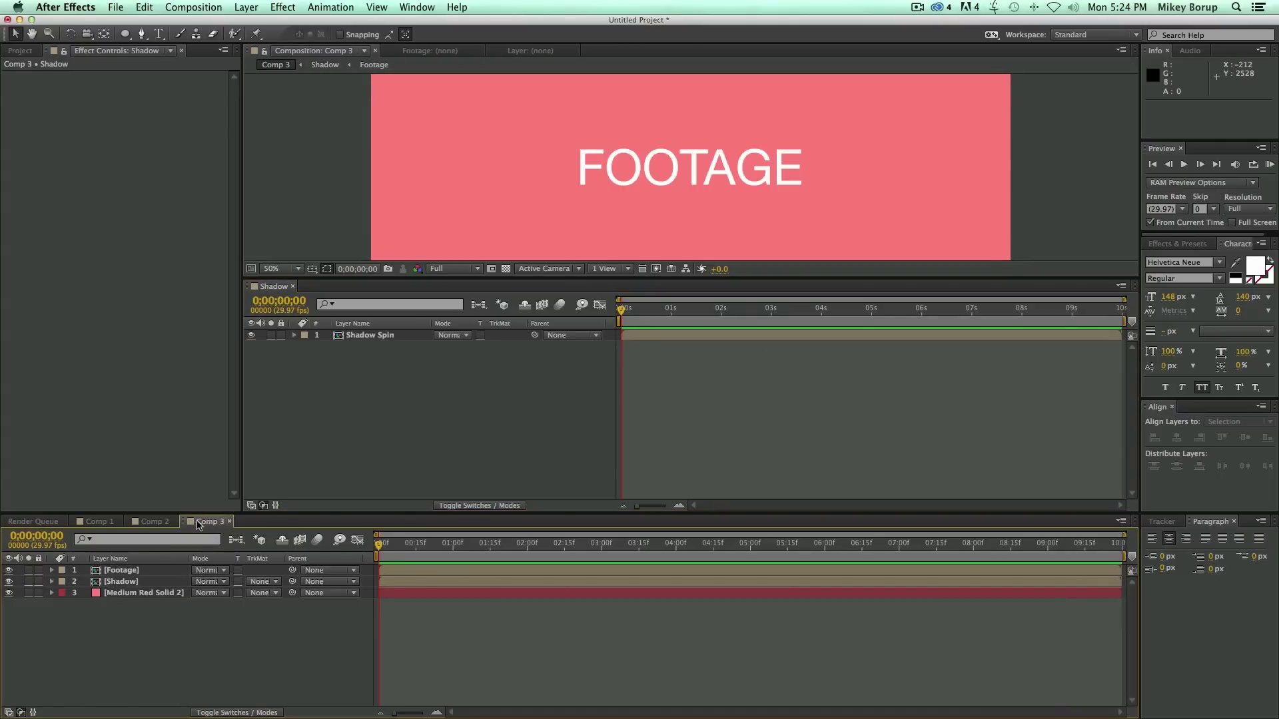
left_click(121, 583)
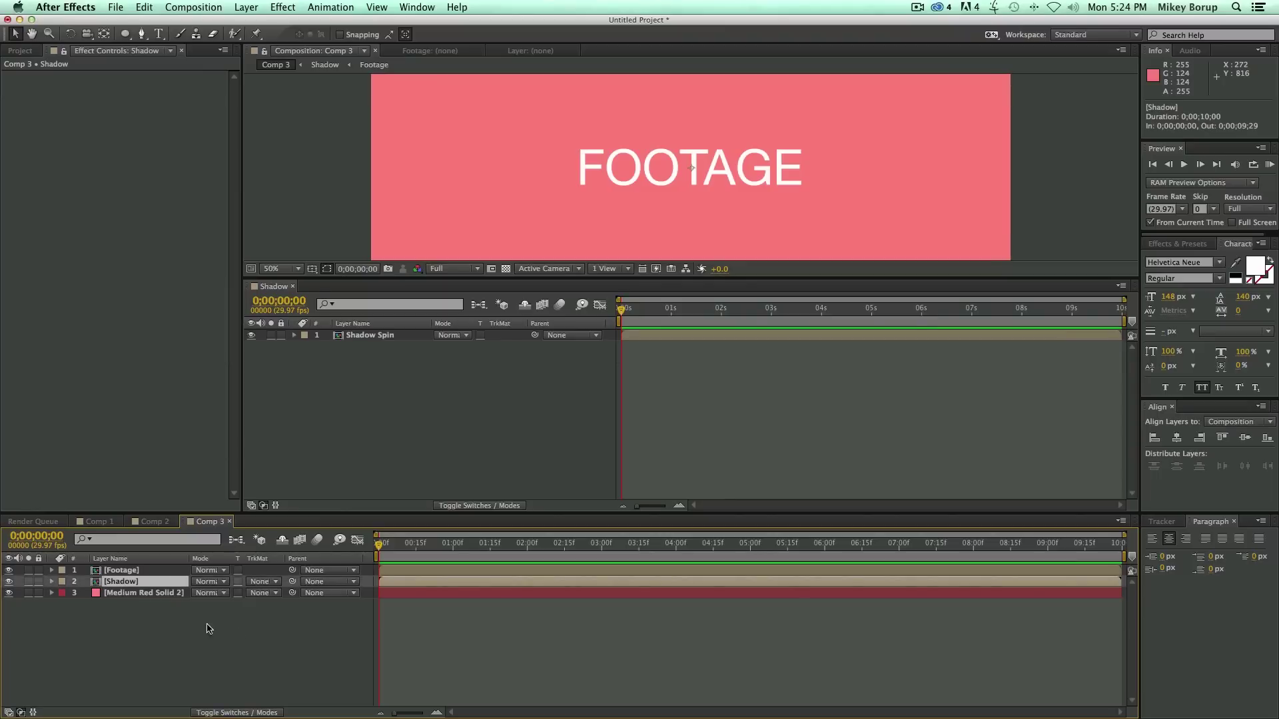
key("r")
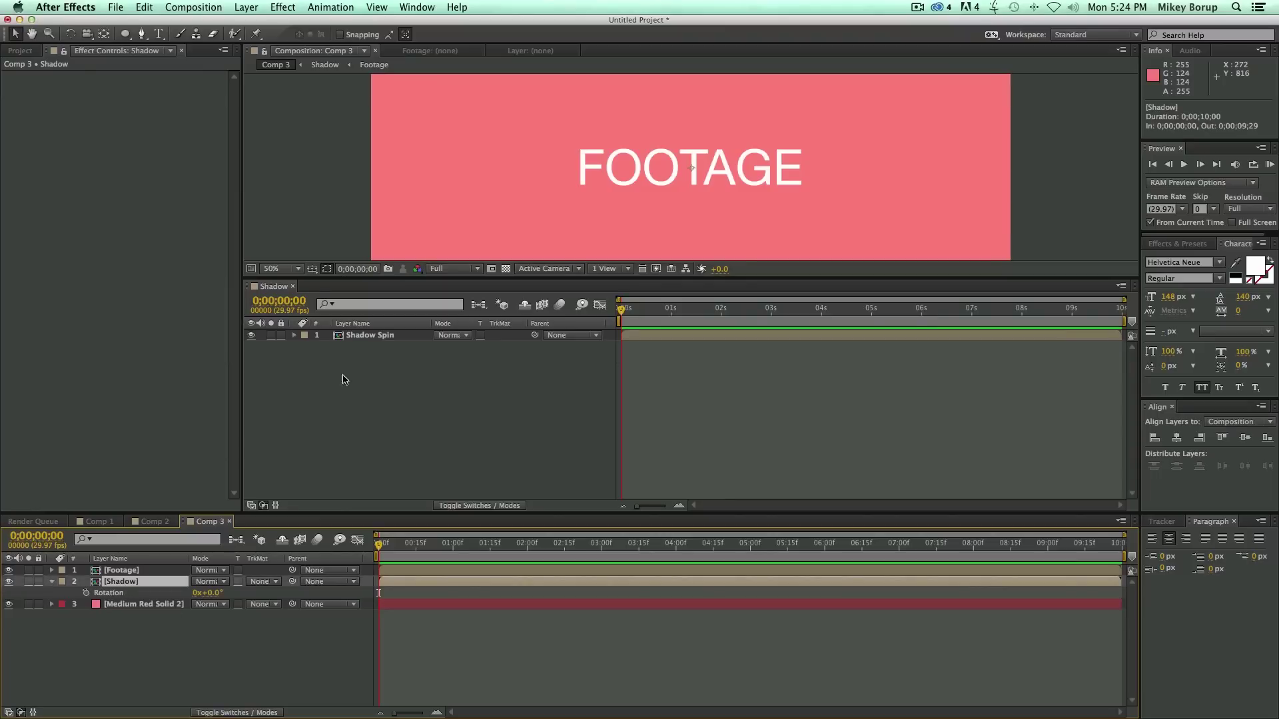
Give Shadow Spin's Rotation the expression comp("Comp 3").layer("Shadow").transform.rotation*-1
left_click(366, 337)
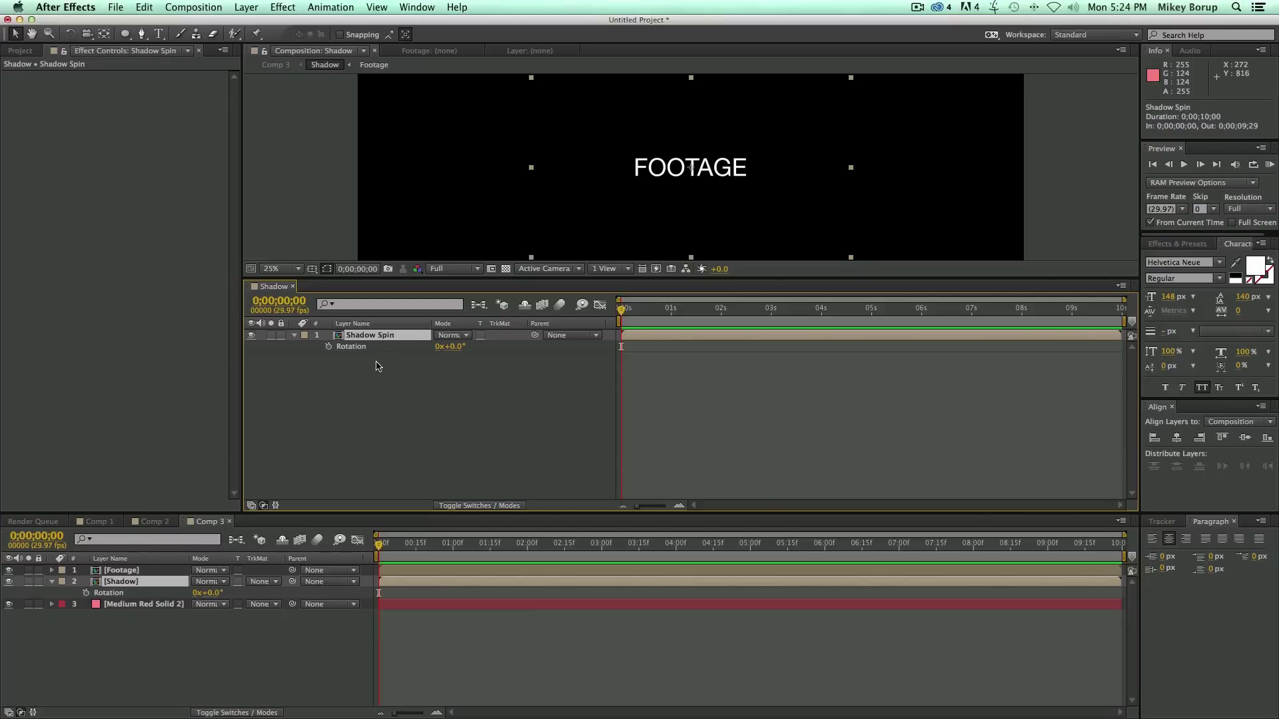
left_click(328, 347, "alt")
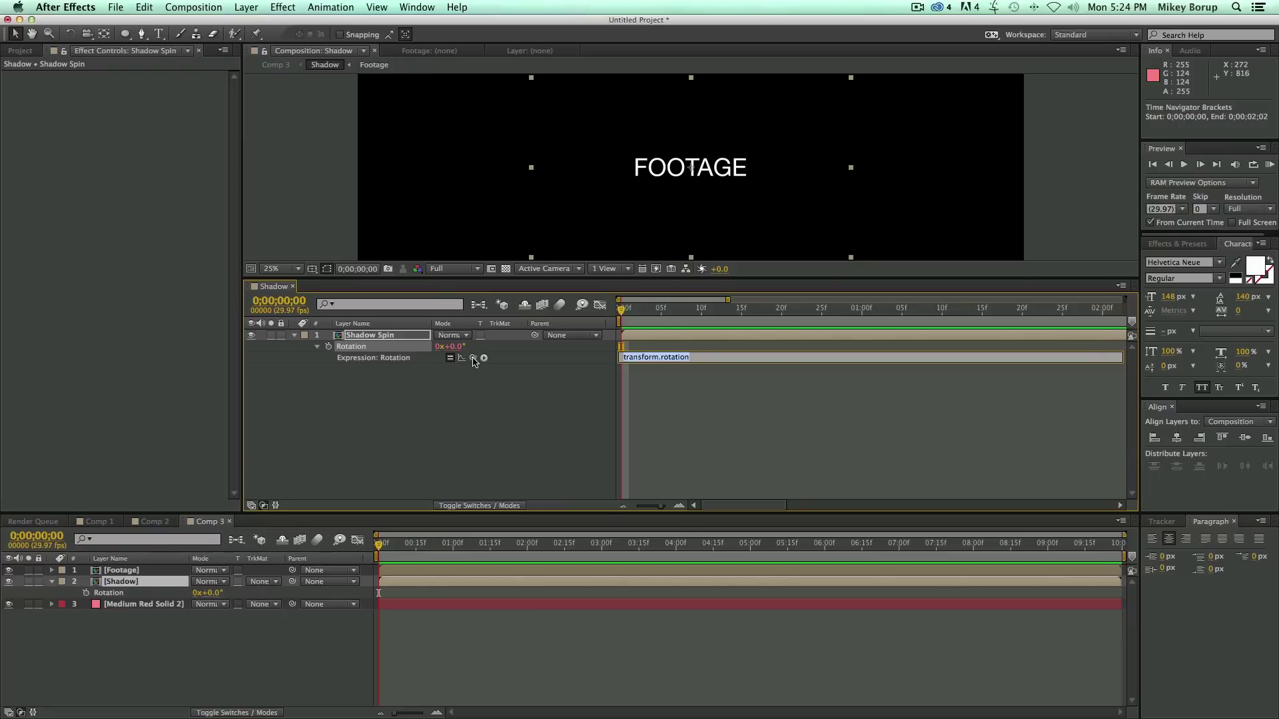
left_click_drag(475, 360, 108, 598)
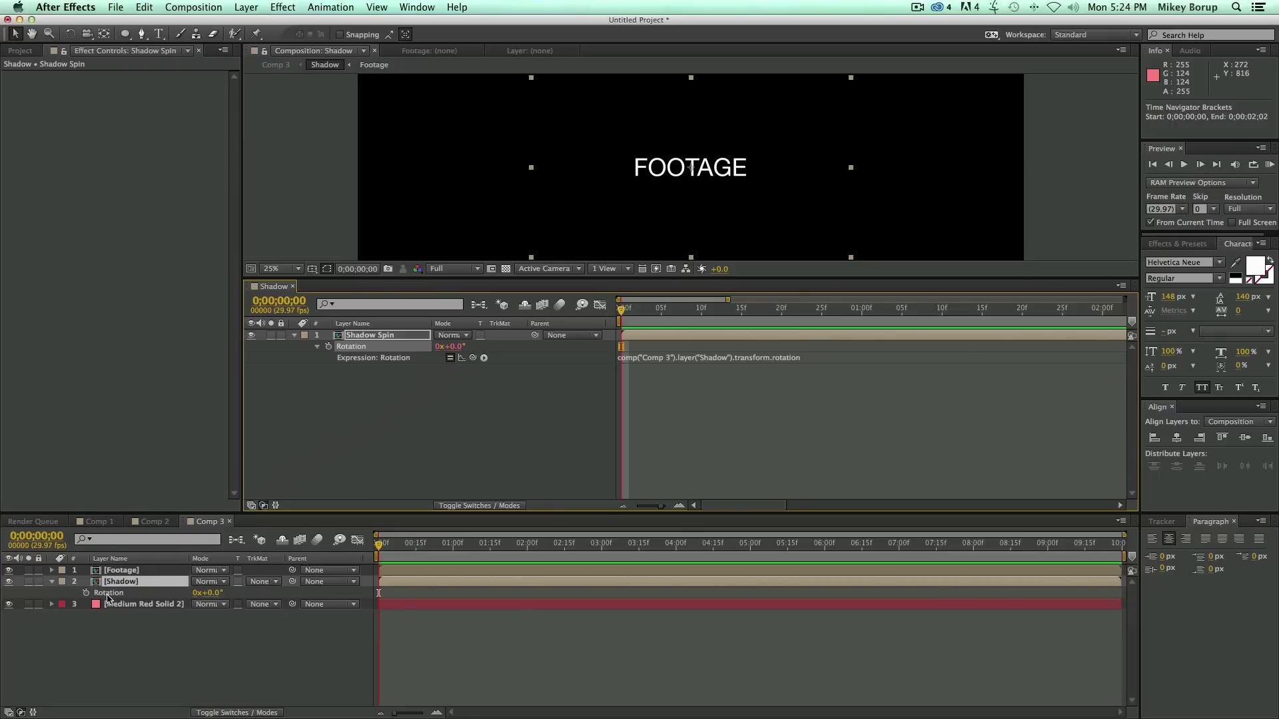
left_click(822, 359)
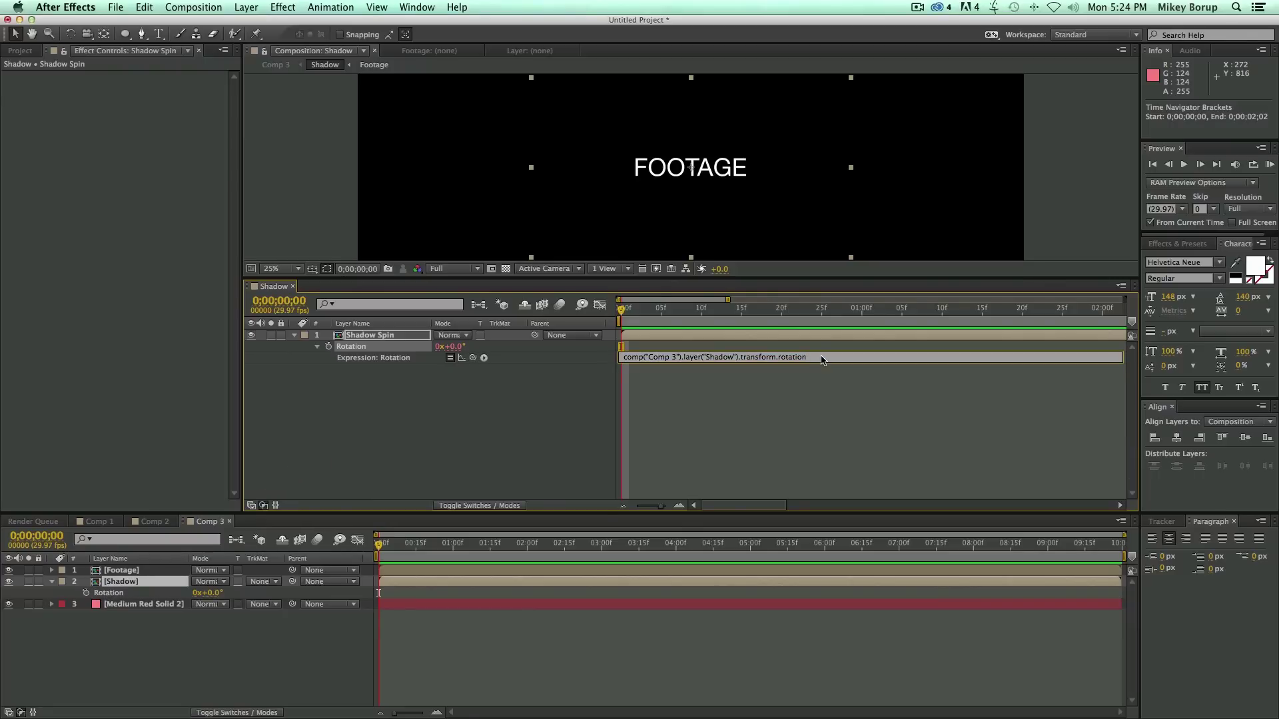
left_click(789, 402)
left_click(840, 357)
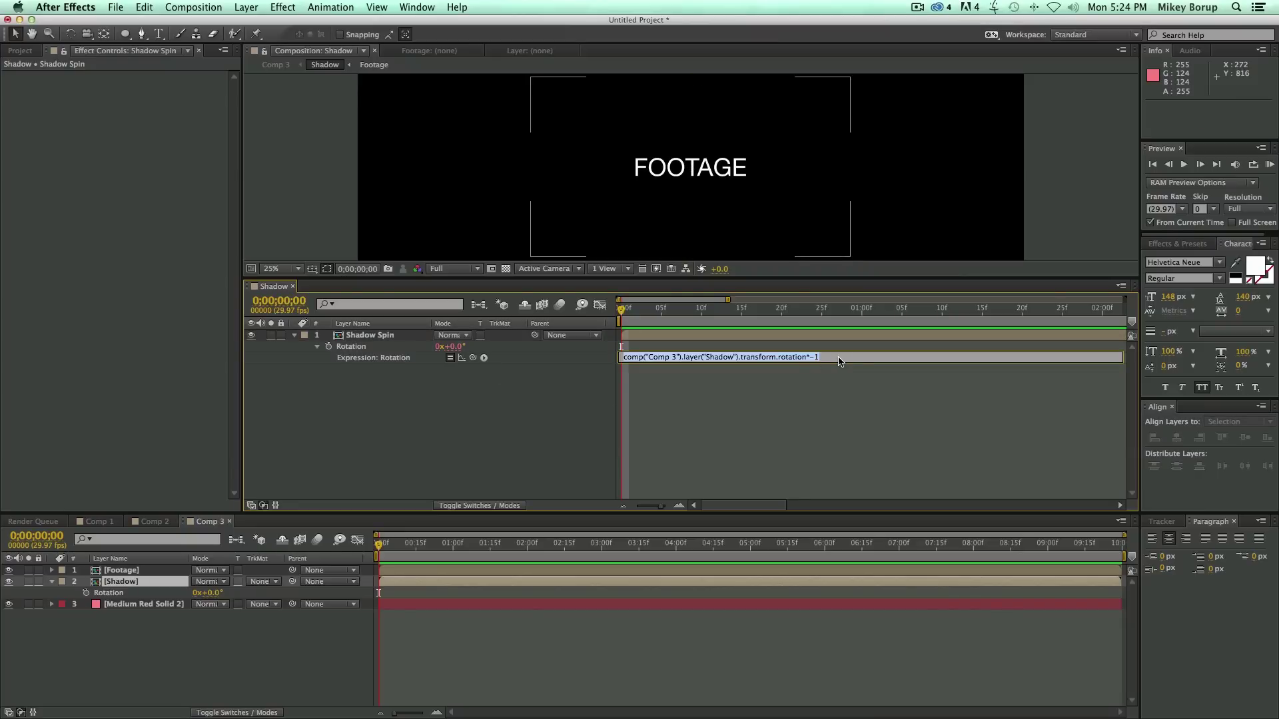
left_click(844, 365)
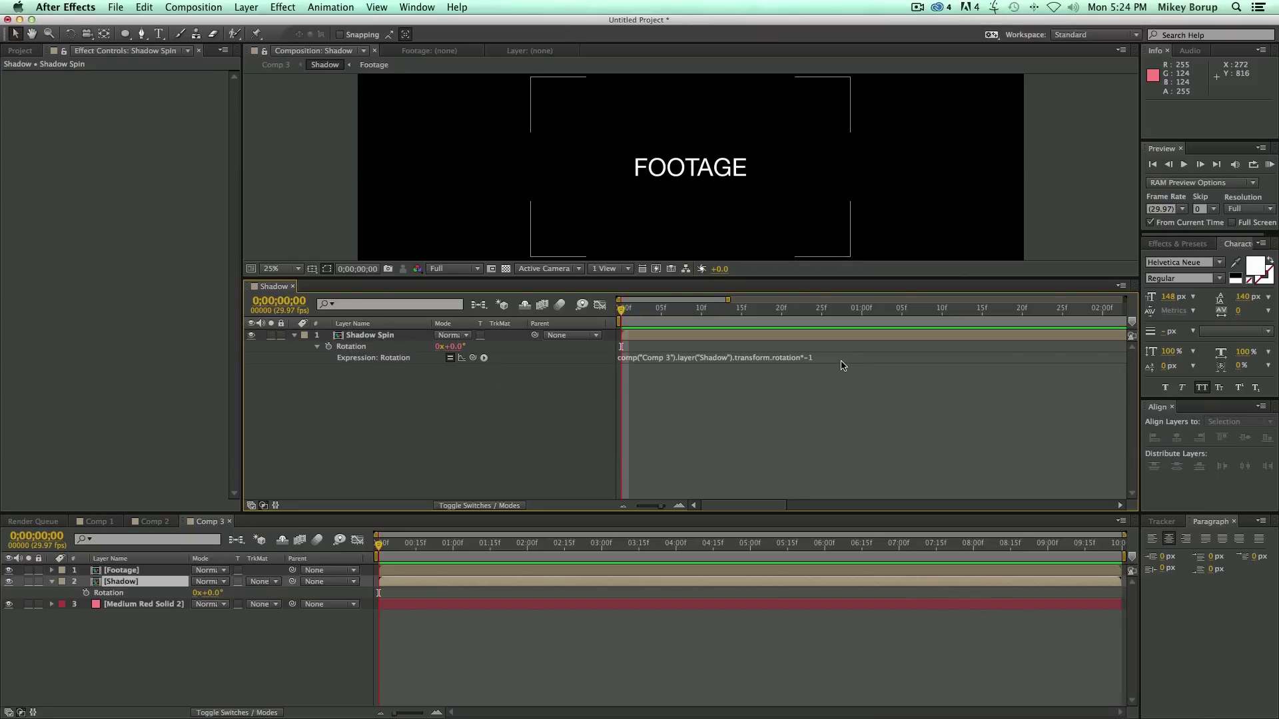
left_click(368, 335)
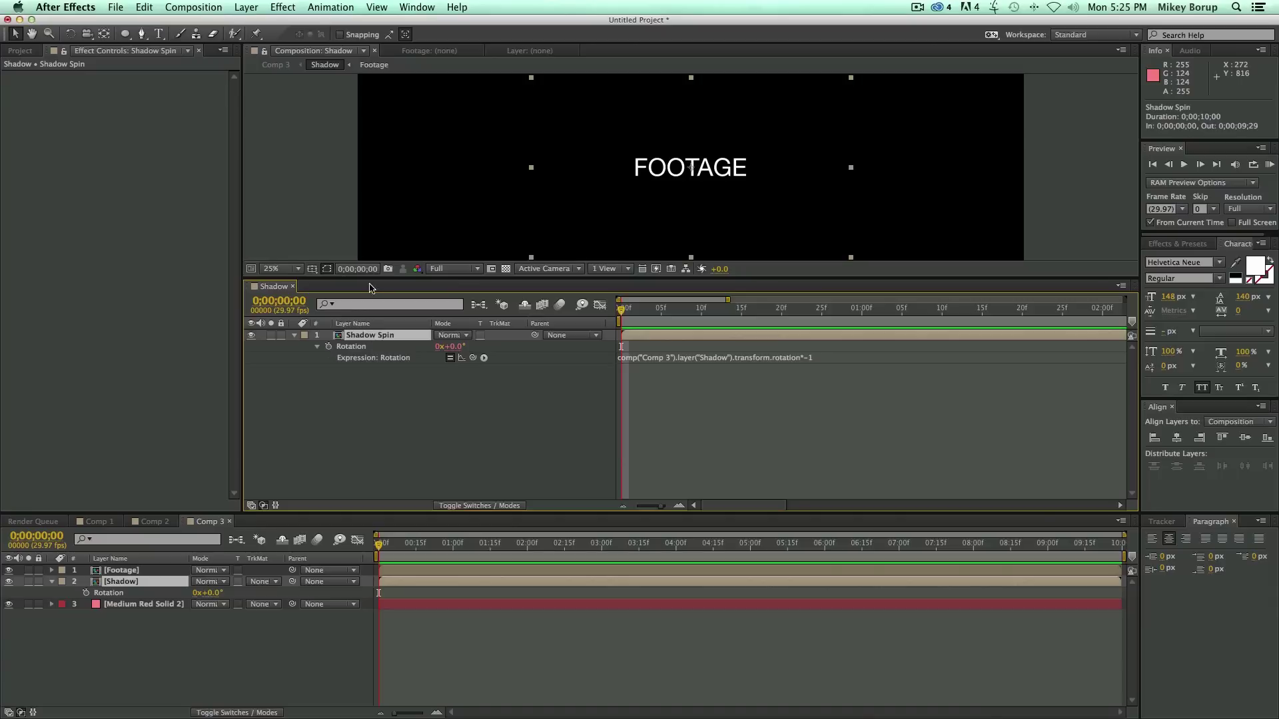
left_click_drag(370, 287, 370, 367)
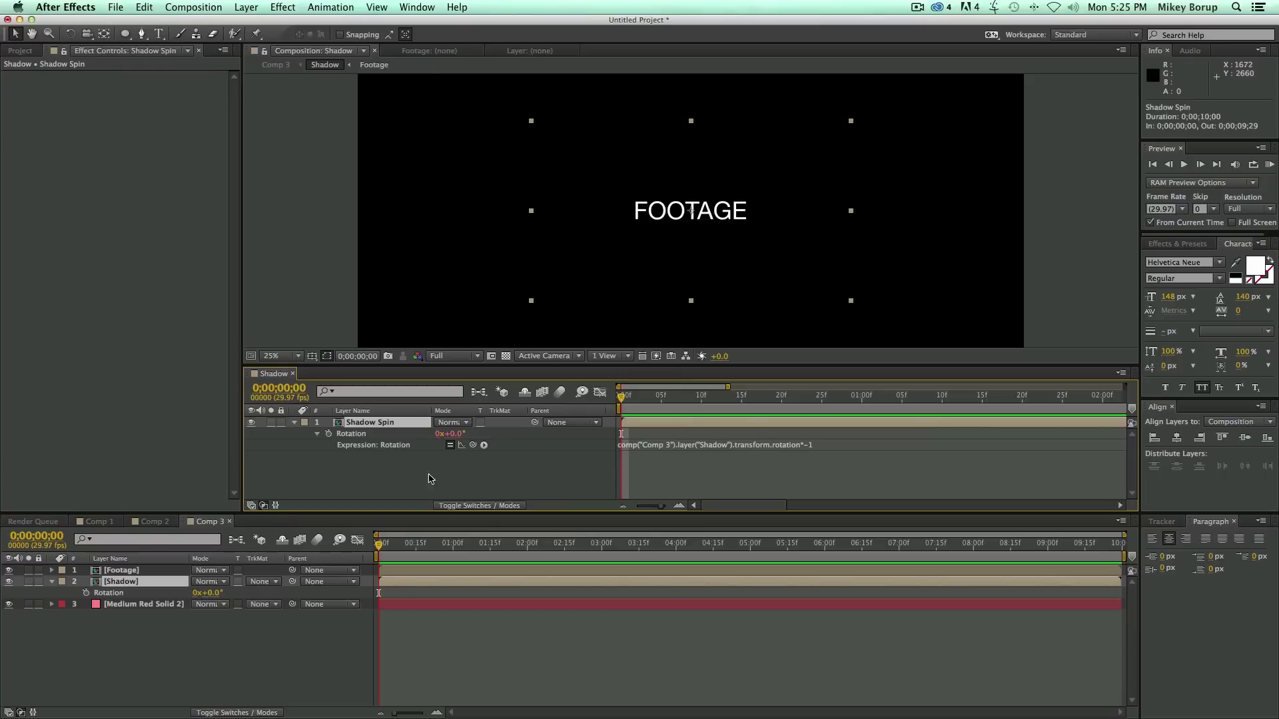
Add a Tint to Shadow Spin with Map Black To set to white, then close the Shadow comp
left_click(379, 477)
left_click(386, 422)
left_click(288, 8)
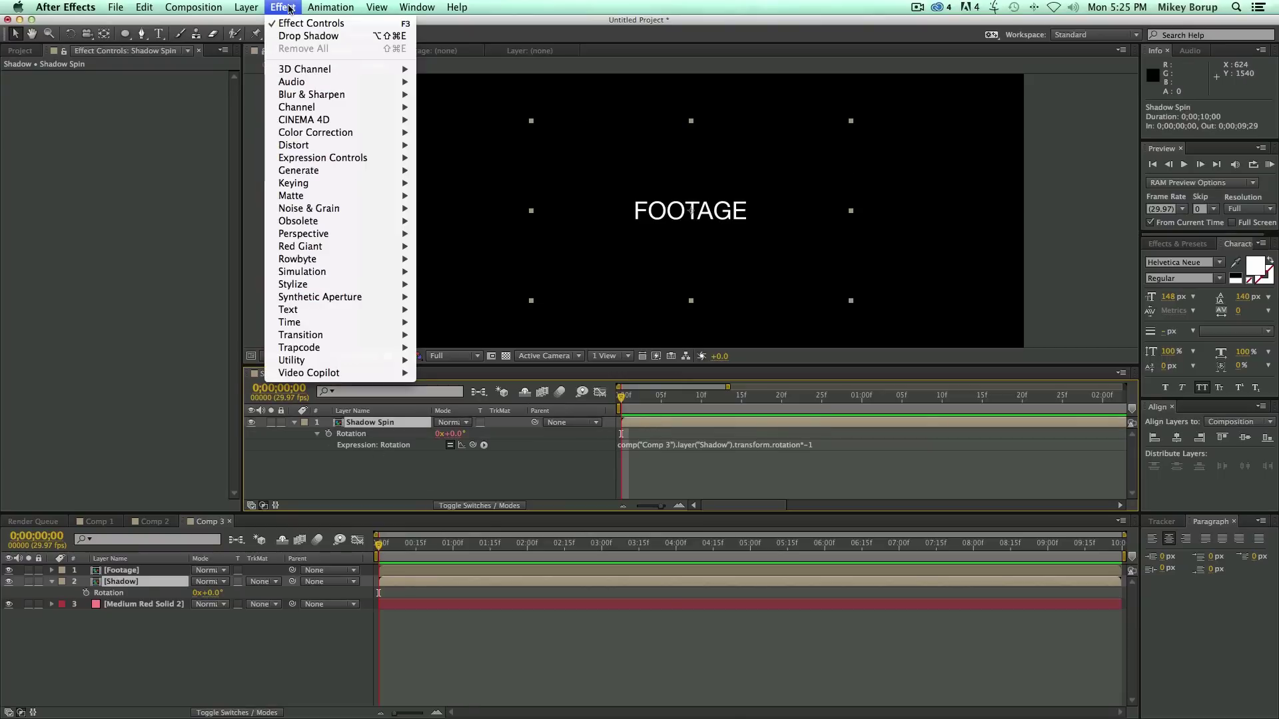
mouse_move(321, 133)
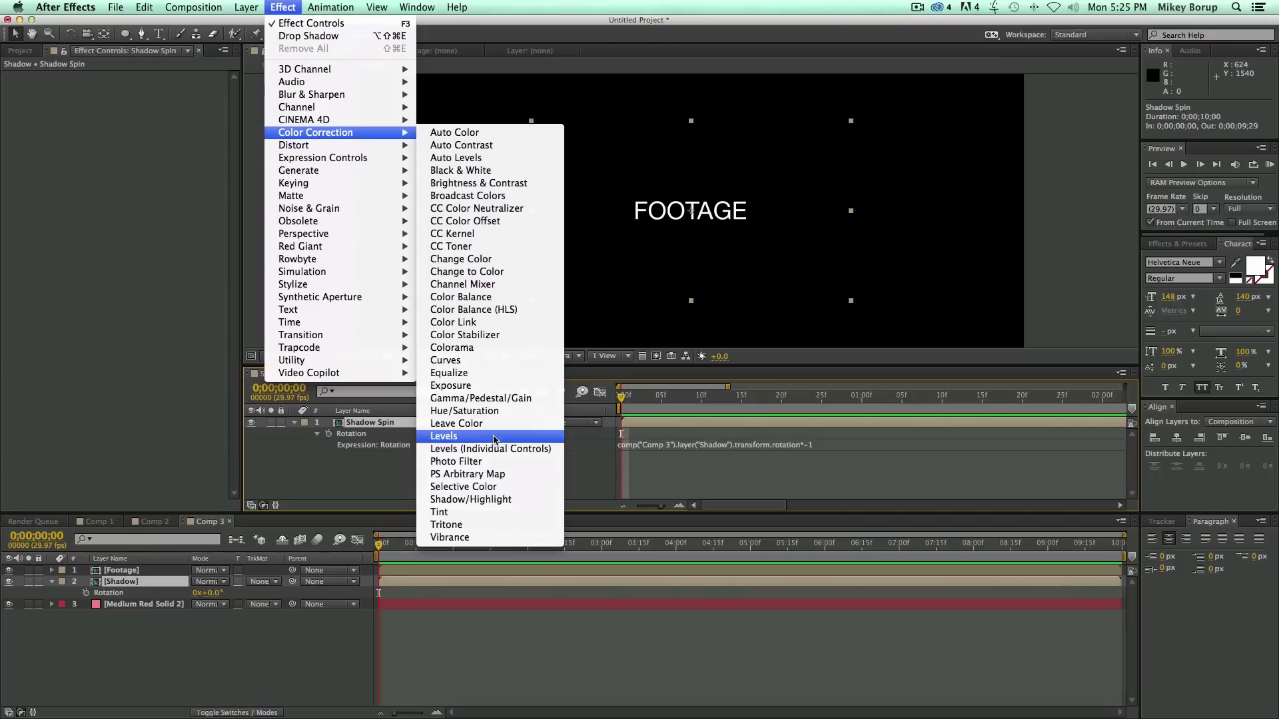
left_click(467, 512)
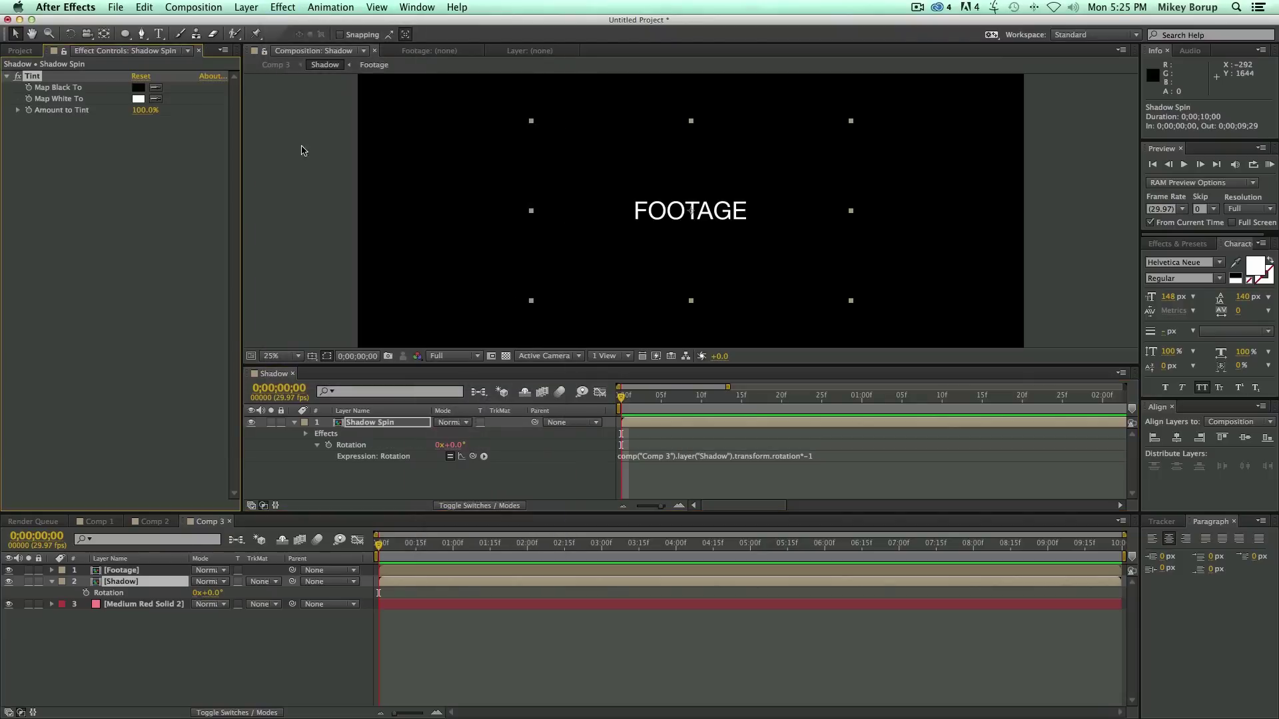
left_click(138, 88)
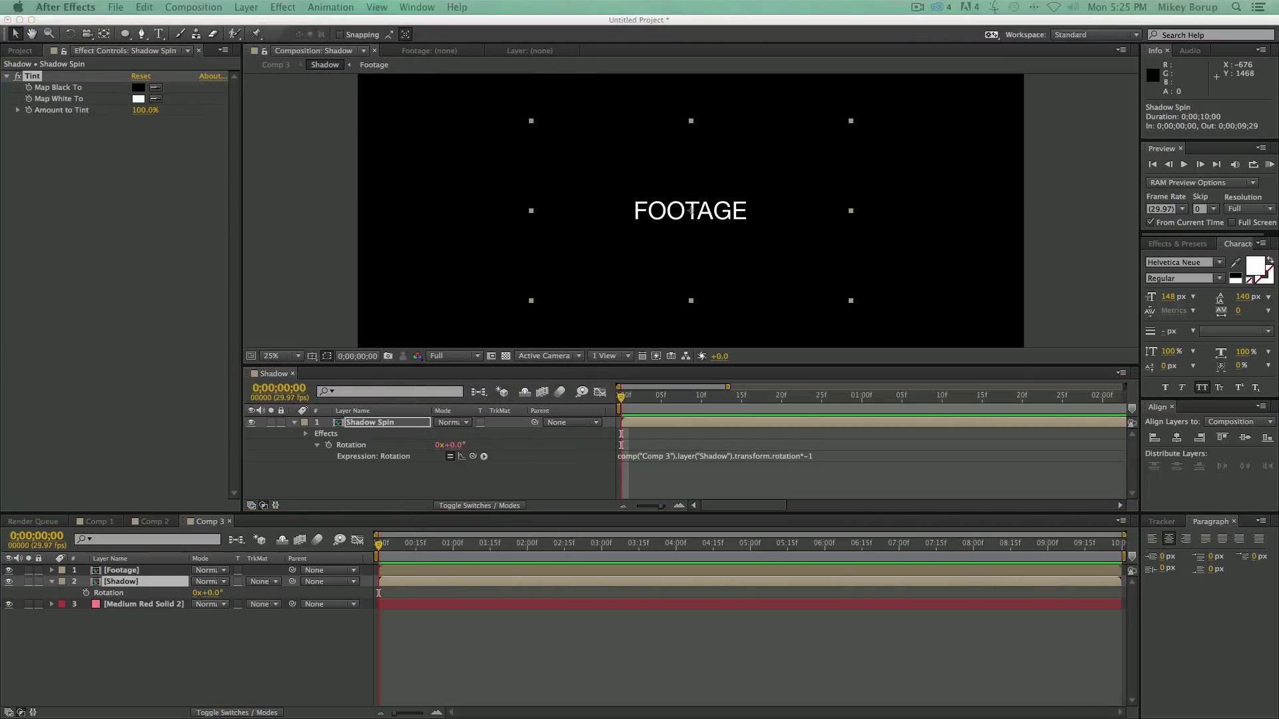
left_click_drag(140, 266, 26, 177)
left_click(361, 212)
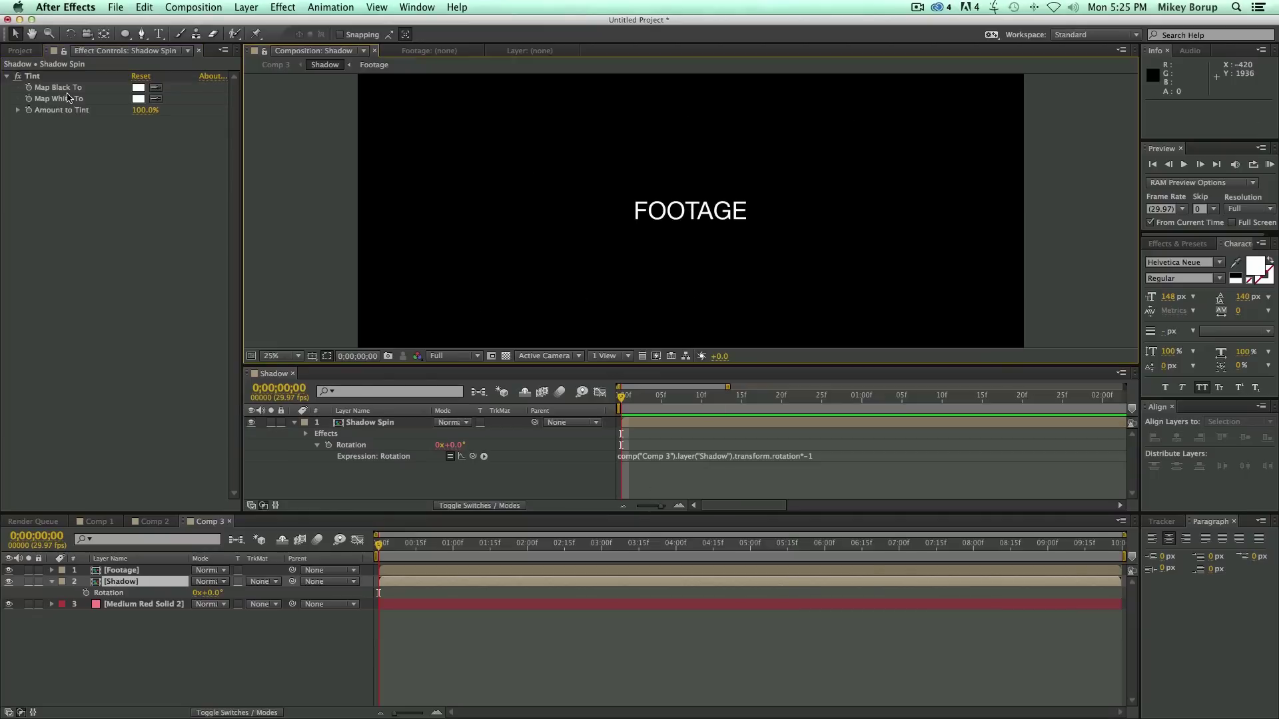
left_click(294, 375)
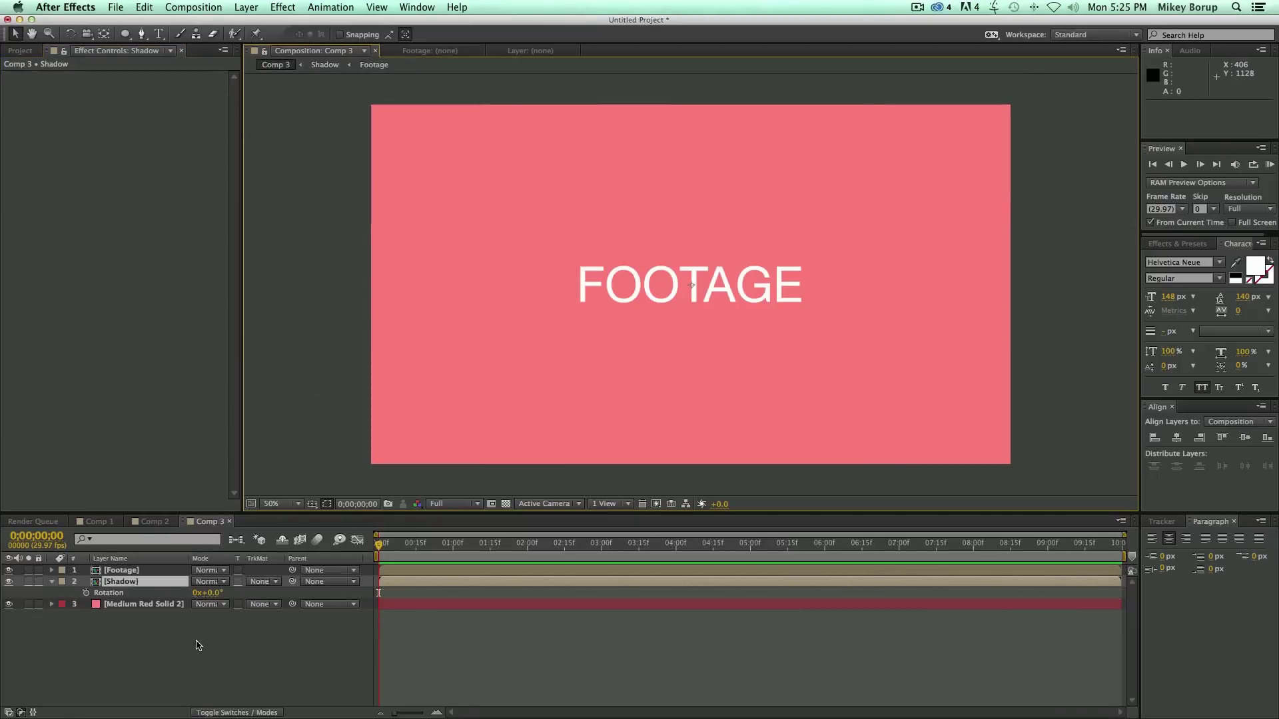
key("F2")
left_click(419, 580)
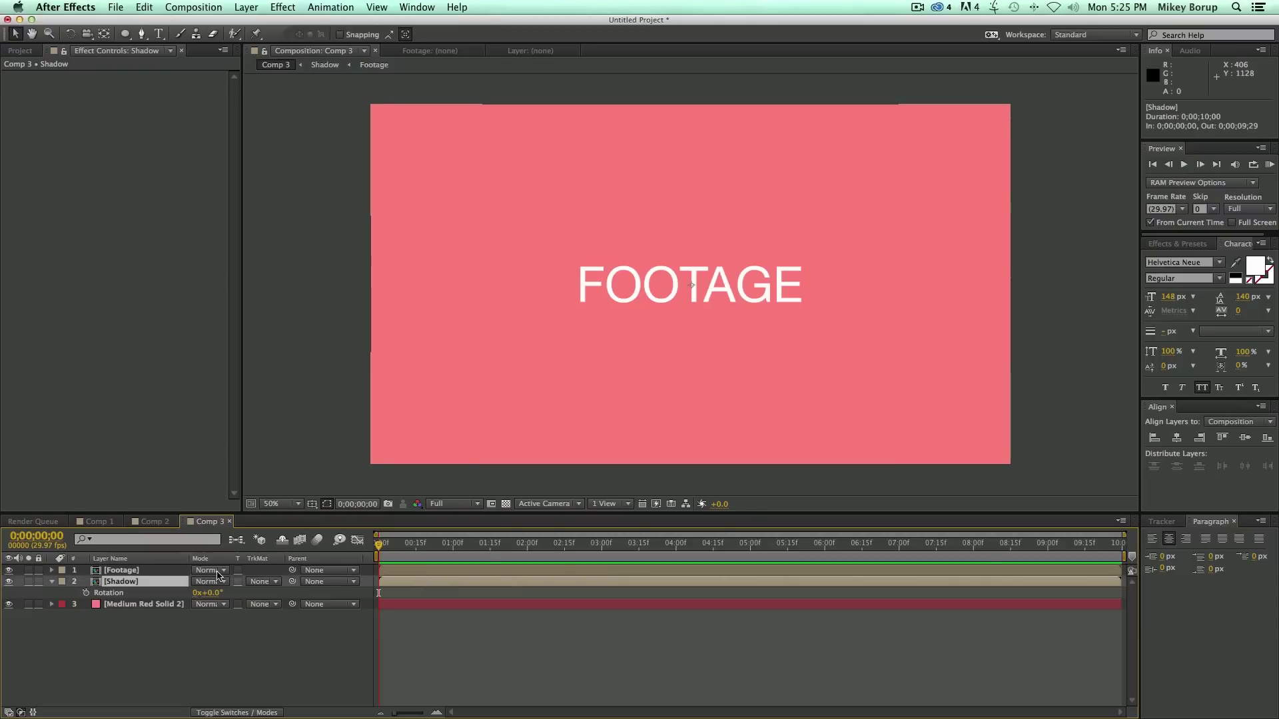
key("comma")
key("comma")
key("comma")
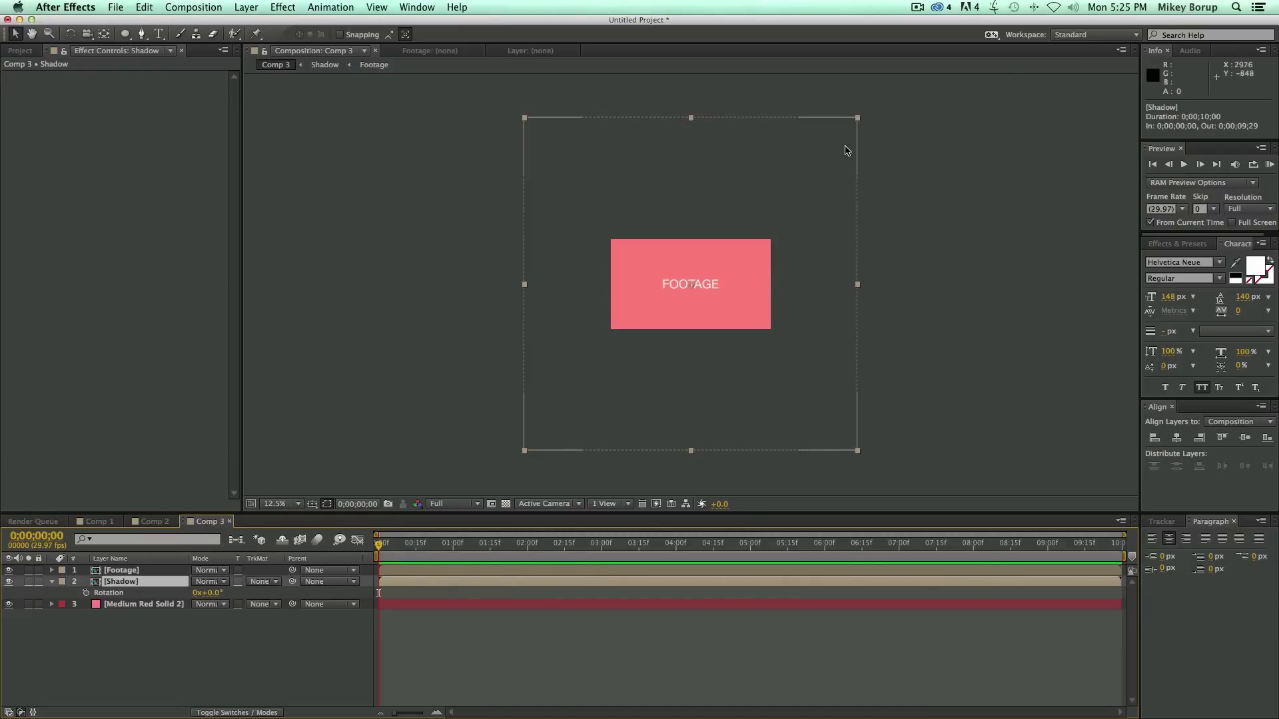
left_click_drag(223, 595, 297, 594)
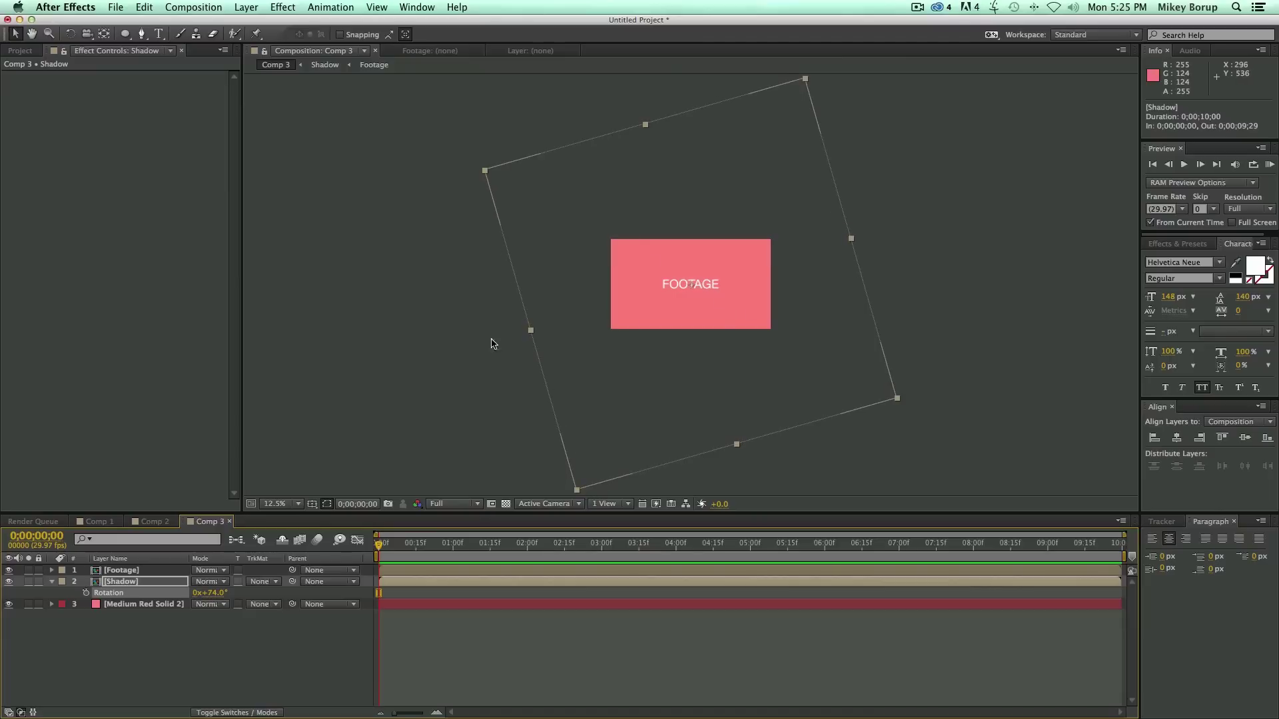
mouse_move(217, 594)
left_mouse_down()
mouse_move(167, 594)
mouse_move(207, 594)
left_mouse_up()
key("super+z")
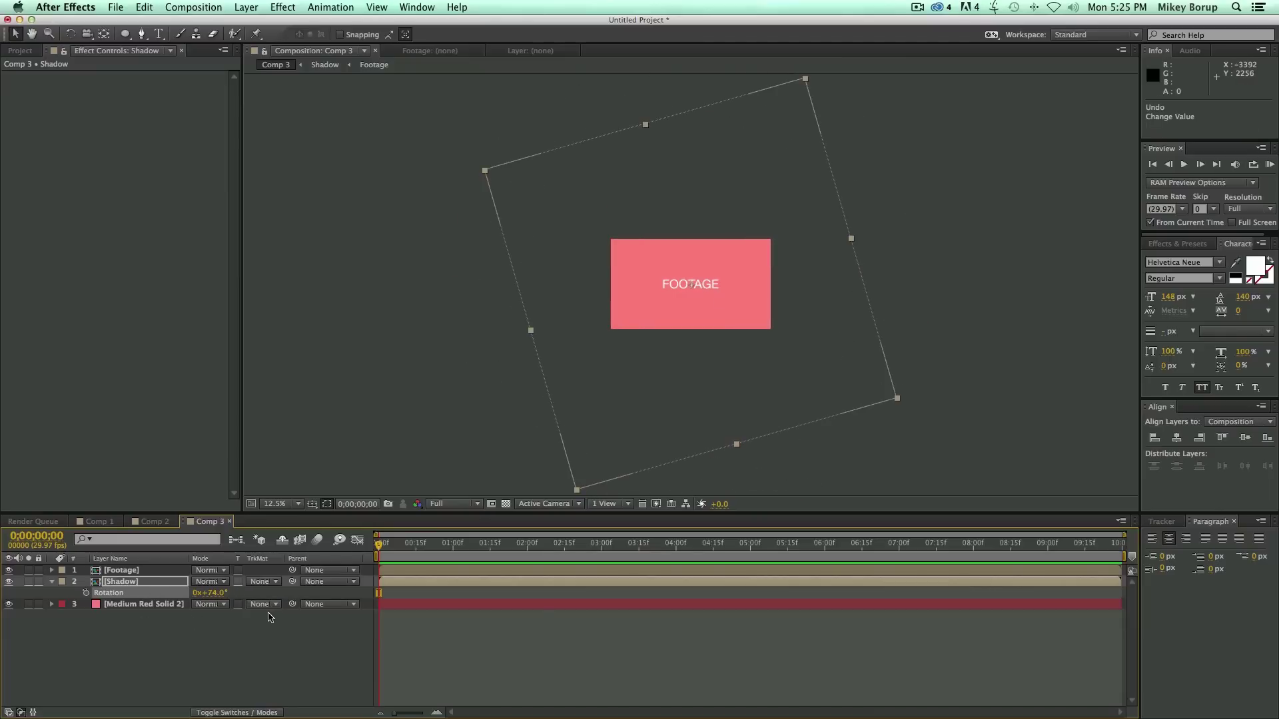
key("super+z")
left_click(408, 627)
left_click(409, 585)
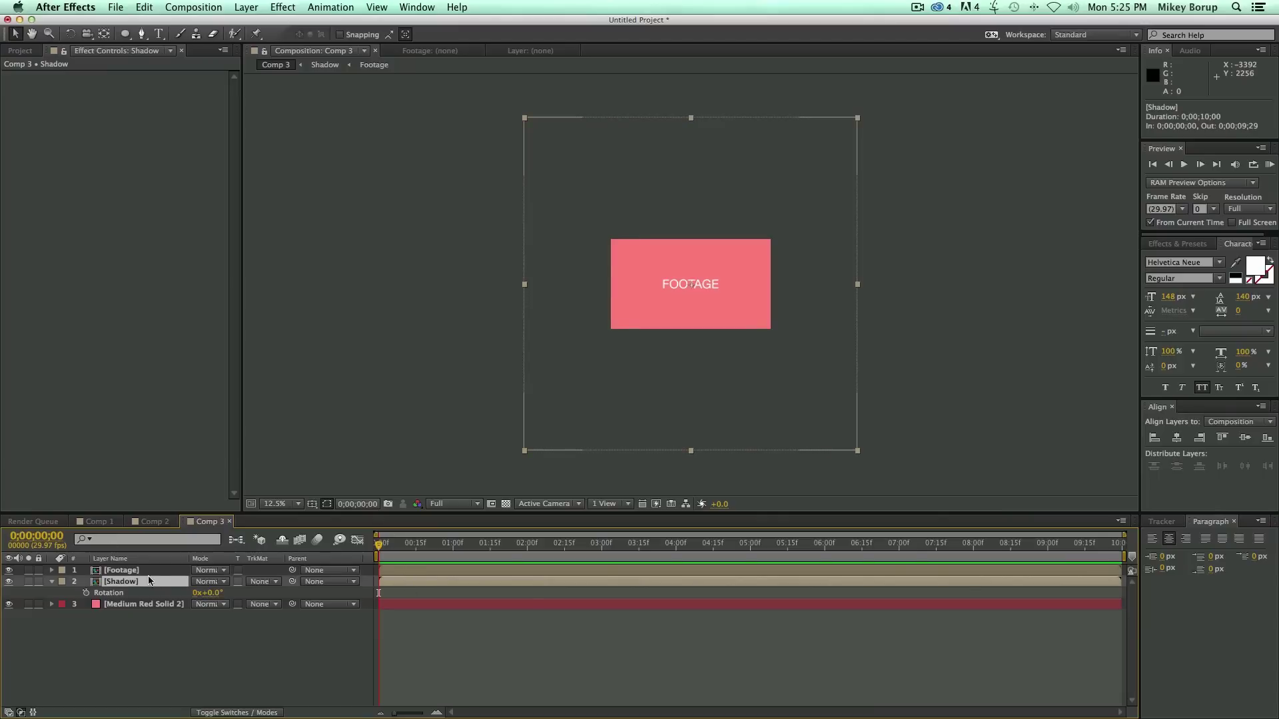
Apply a Box Blur effect to the Shadow layer
left_click(291, 7)
mouse_move(310, 95)
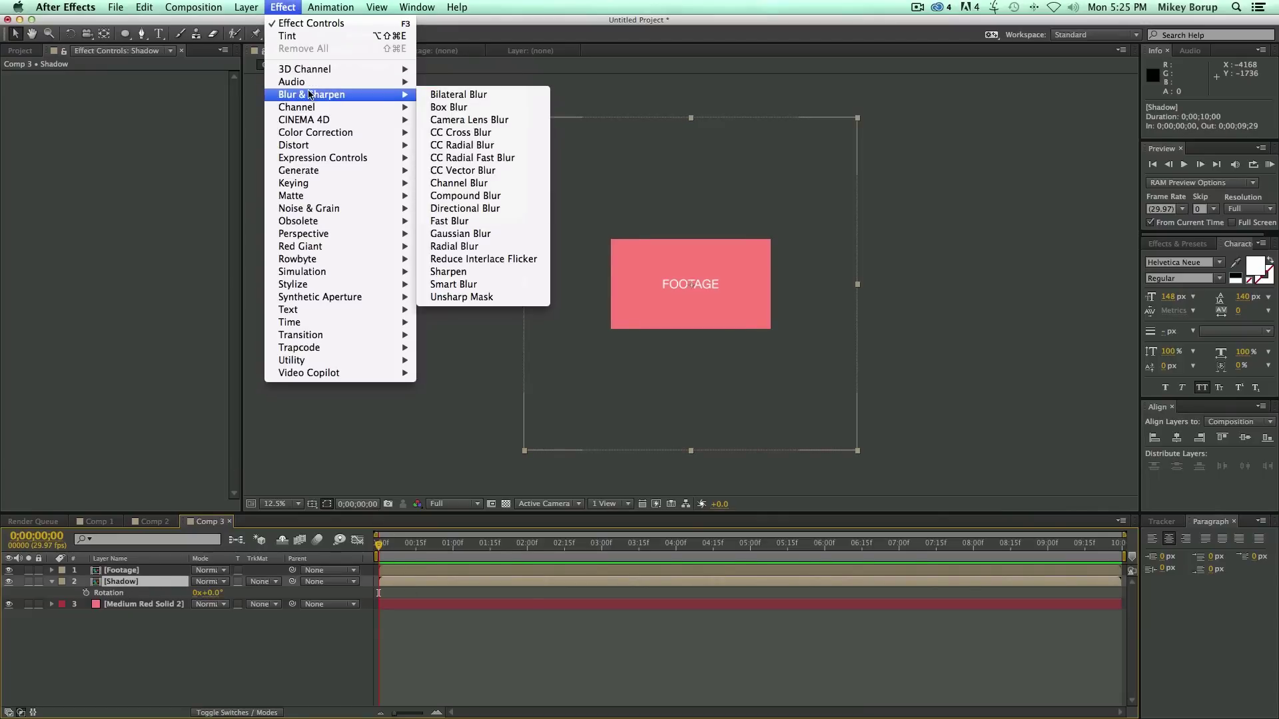
left_click(449, 108)
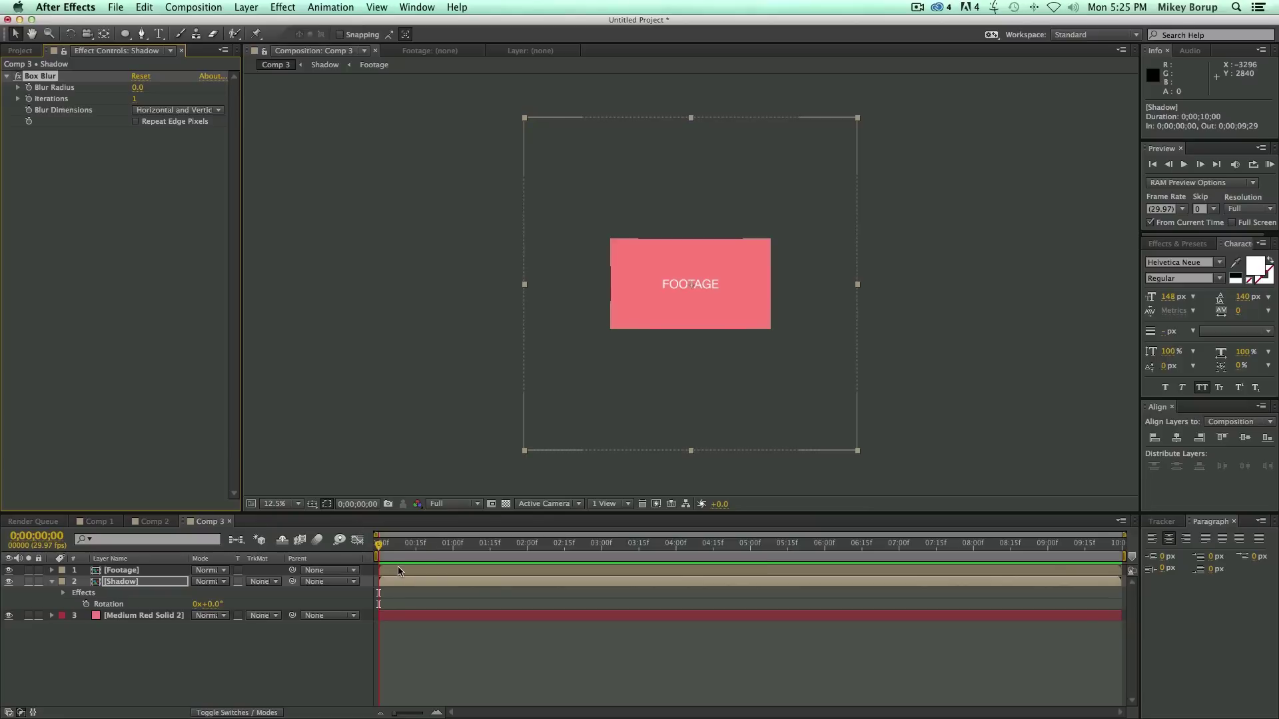
Add an Anchor Point expression starting temp = effect("Box Blur")("Blur Radius");
key("a")
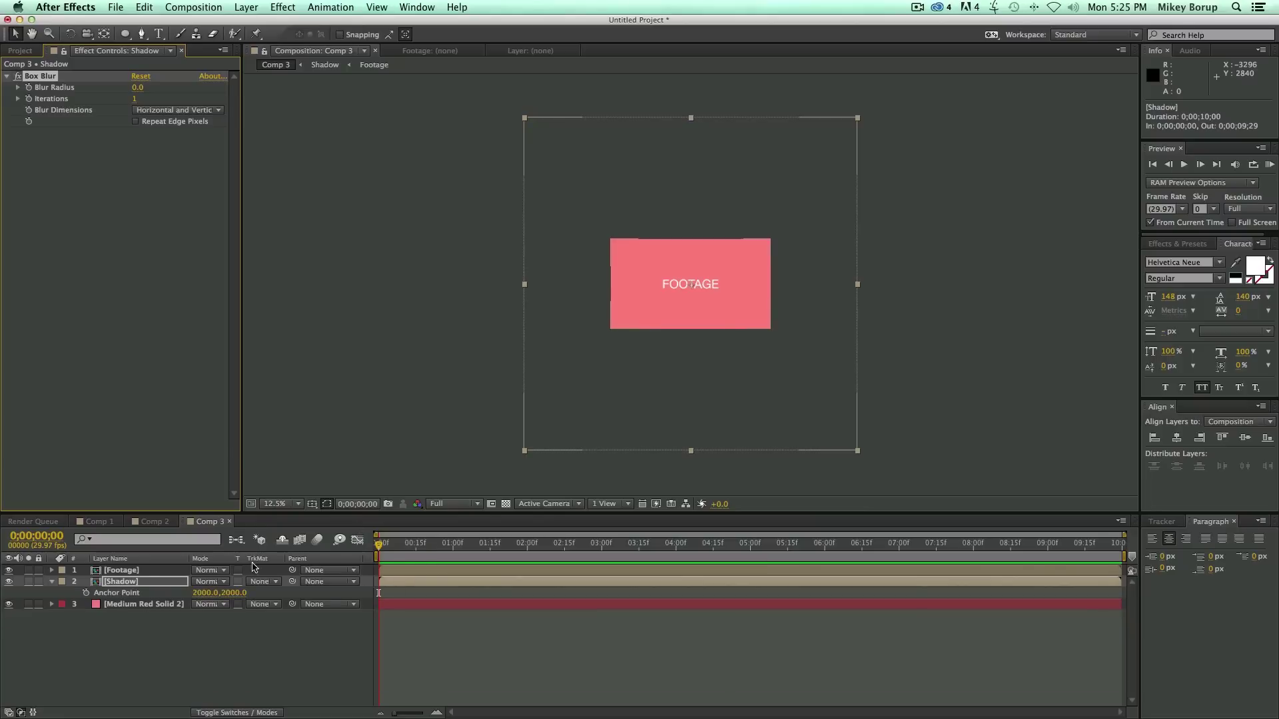
left_click(86, 592, "alt")
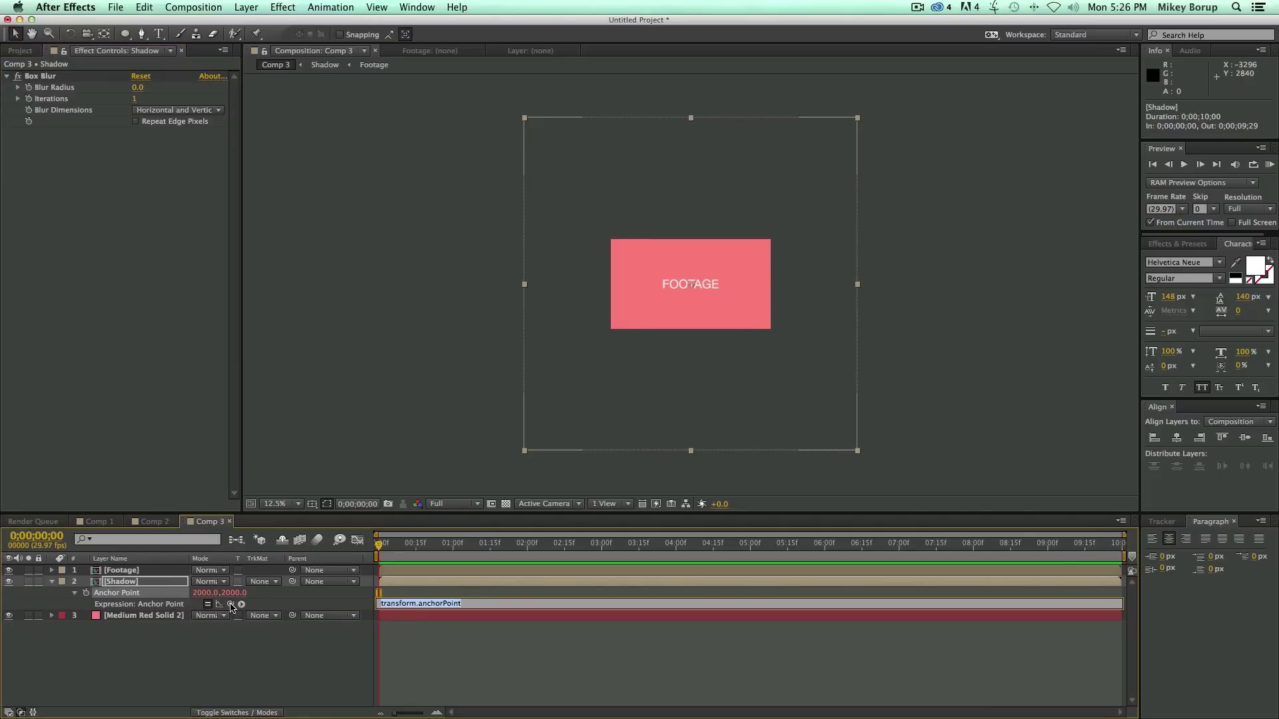
left_click_drag(230, 604, 59, 93)
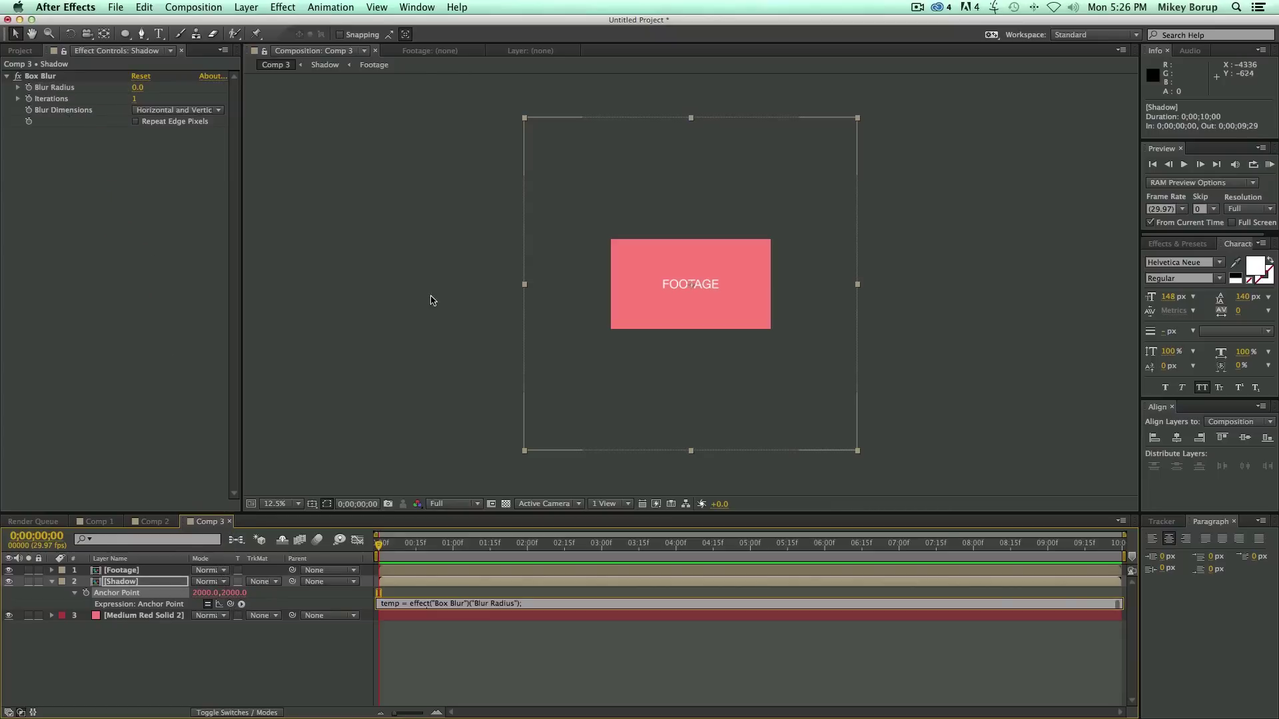
left_click_drag(496, 515, 287, 321)
left_click(279, 312)
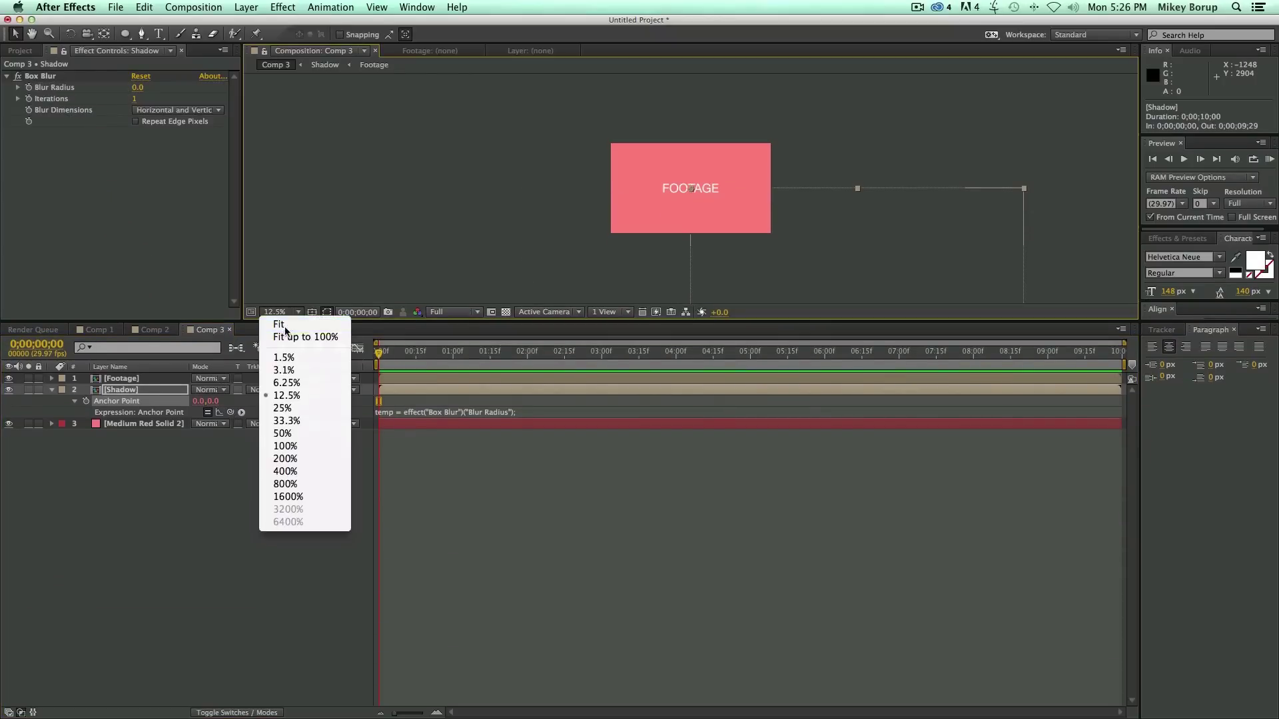
Change the expression's second line to [2000-temp, 2000] and commit it
left_click(280, 324)
left_click_drag(549, 419, 547, 505)
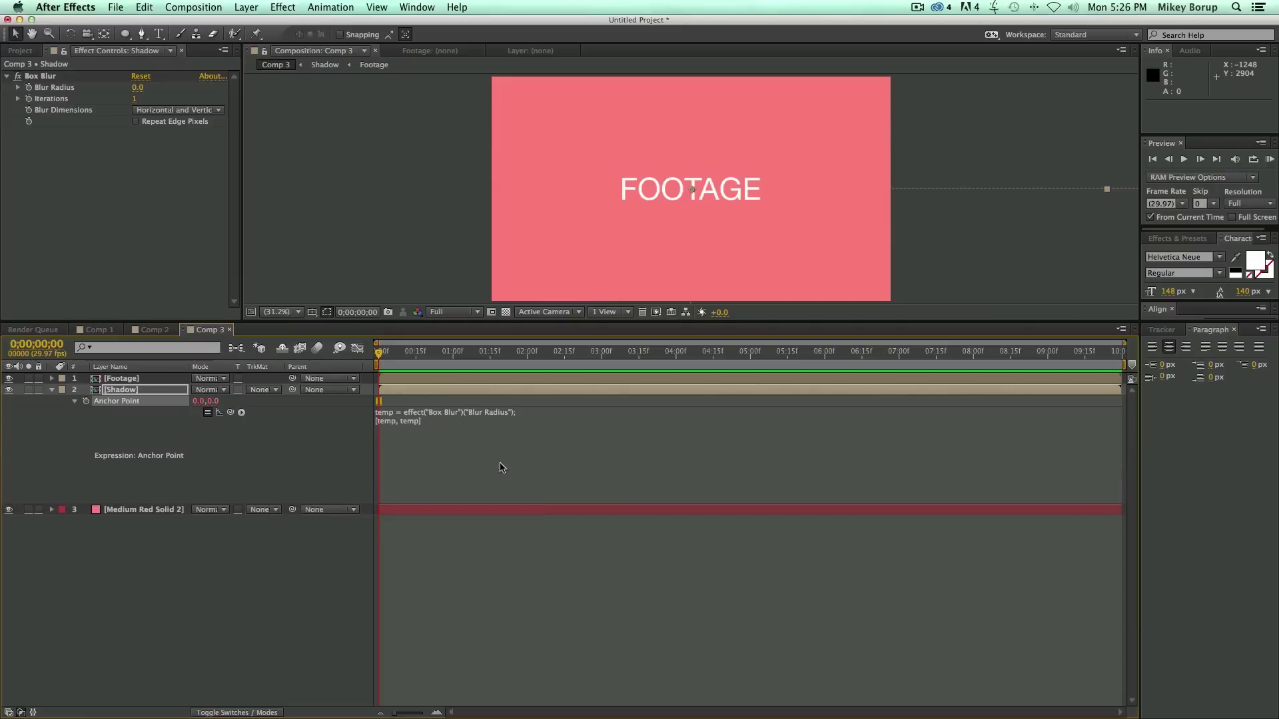
left_click(388, 418)
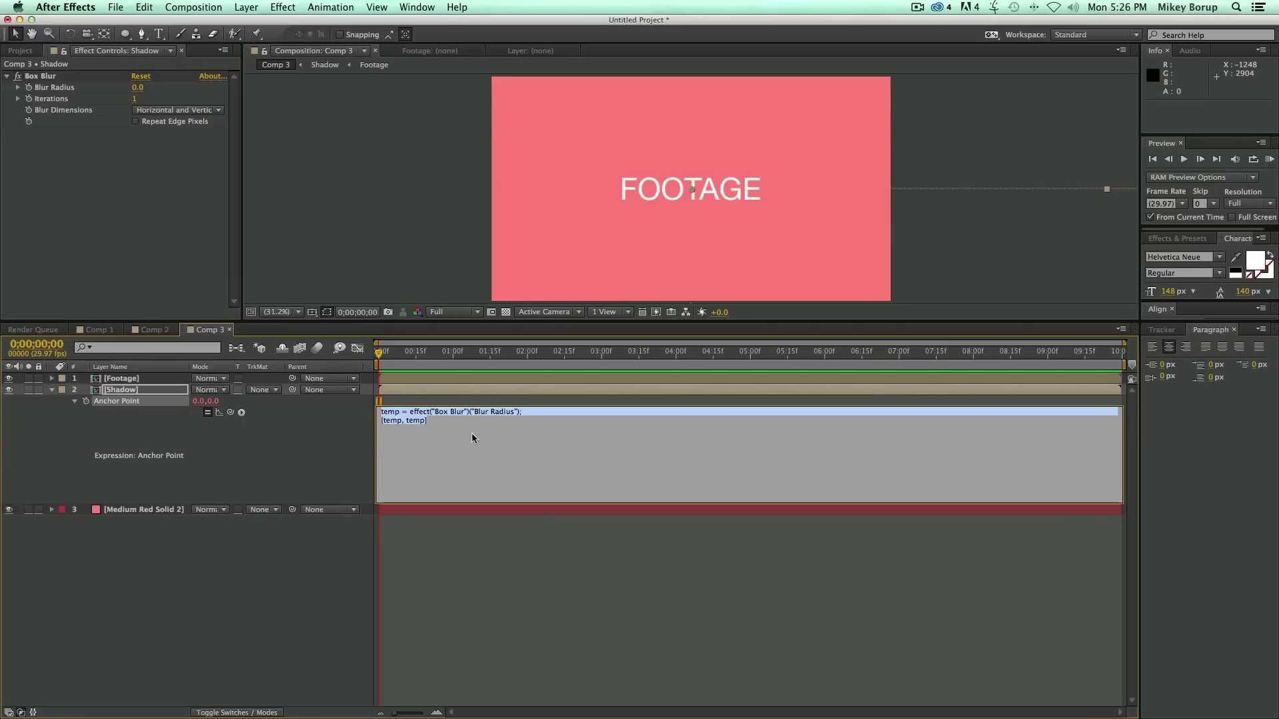
left_click(420, 441)
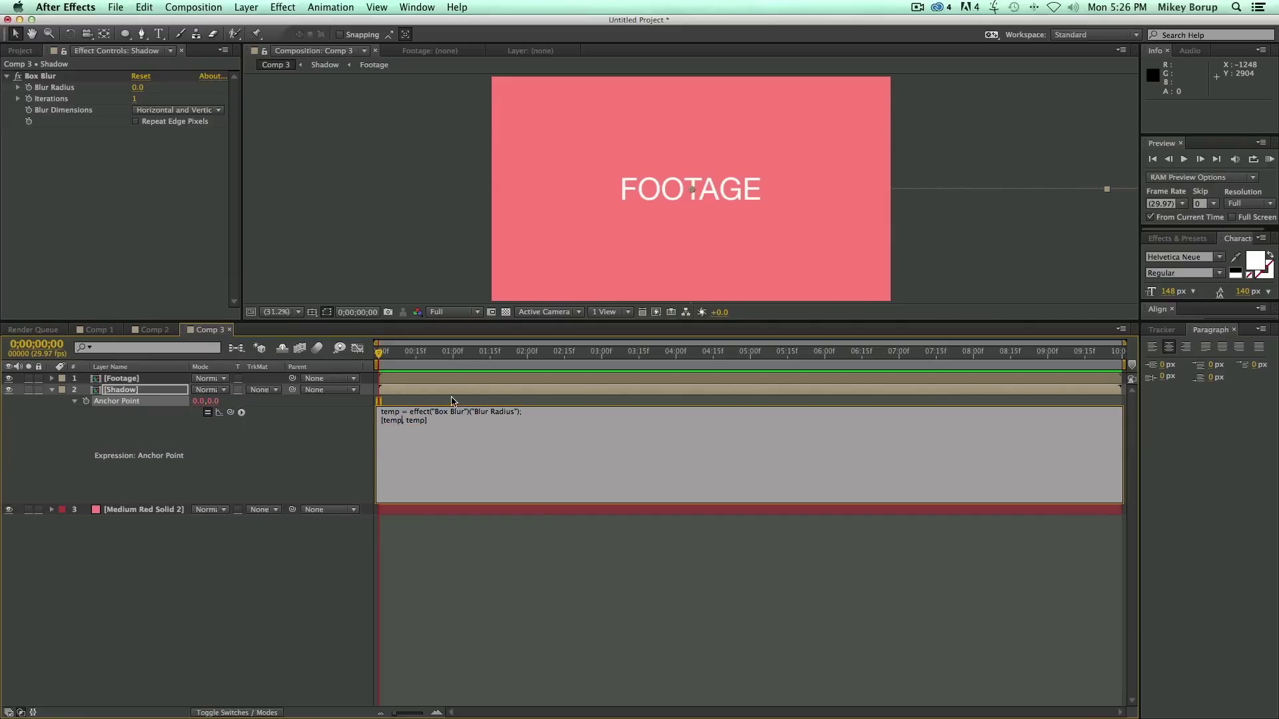
type("2000-")
left_click_drag(429, 422, 445, 421)
type("2000")
left_click(490, 355)
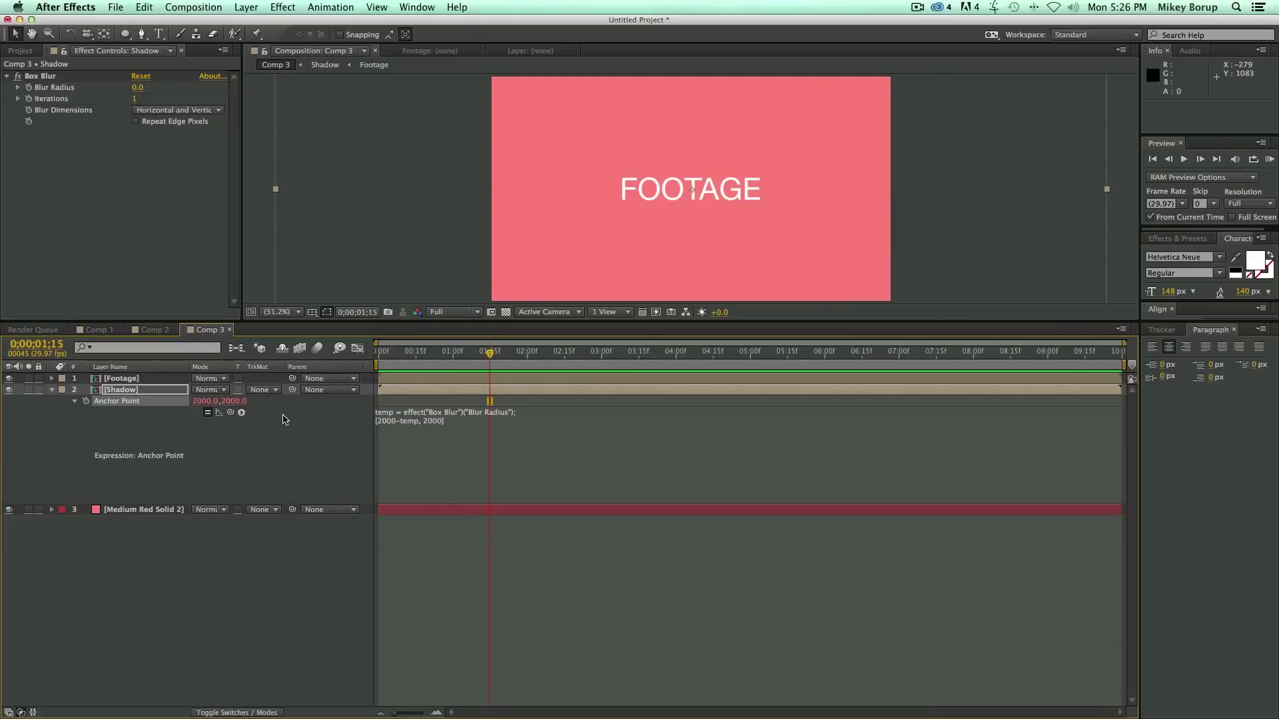
Test-scrub the Box Blur radius, then set its Blur Dimensions to Horizontal
key("u")
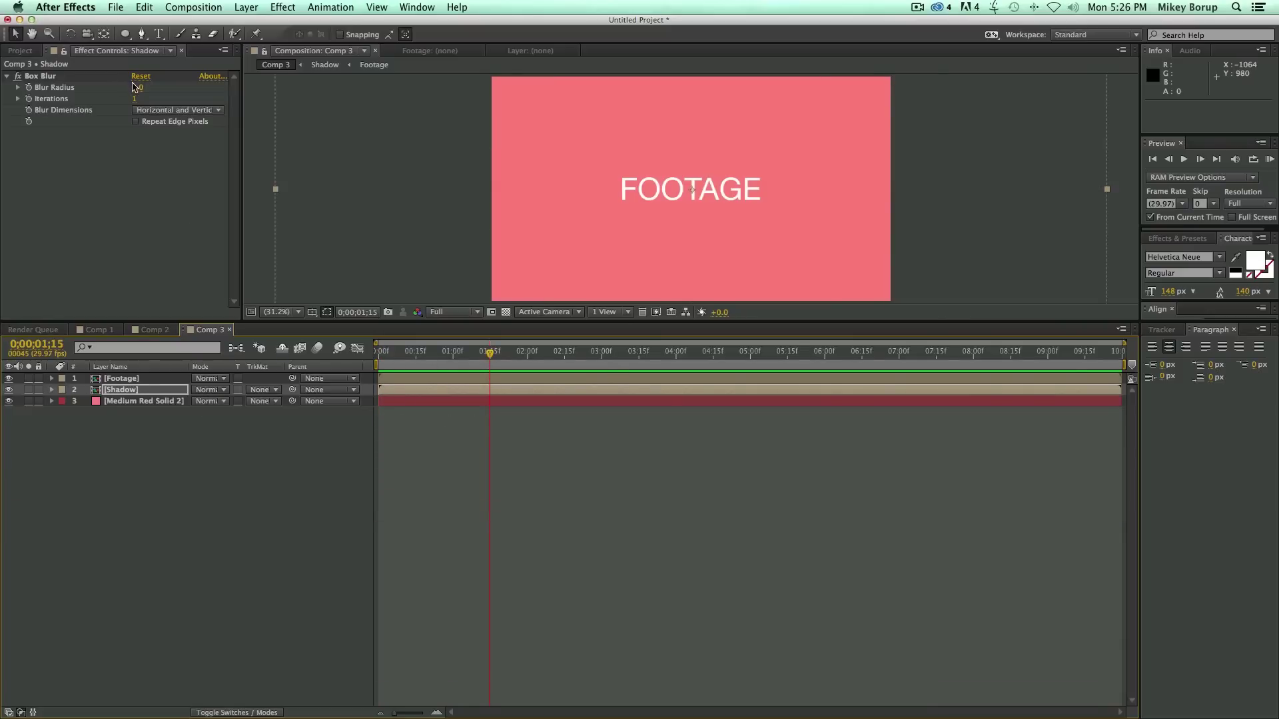
mouse_move(137, 87)
left_mouse_down()
mouse_move(205, 108)
mouse_move(136, 97)
left_mouse_up()
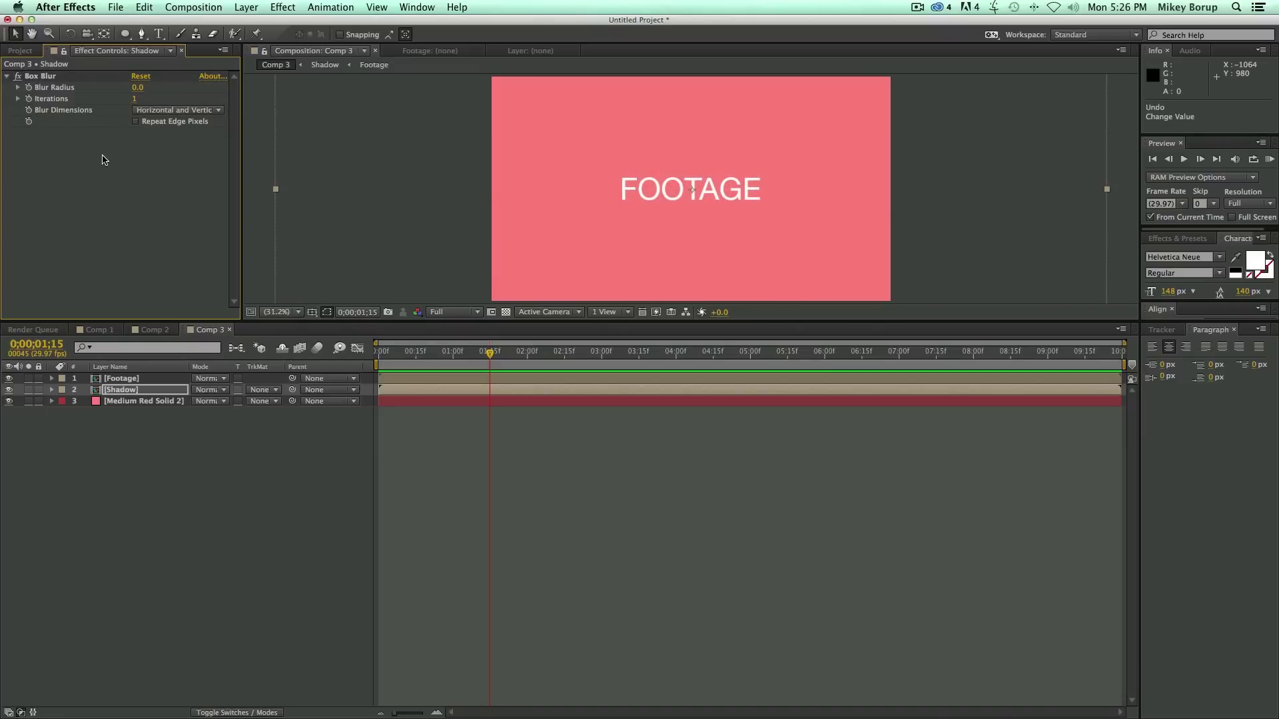
left_click(420, 391)
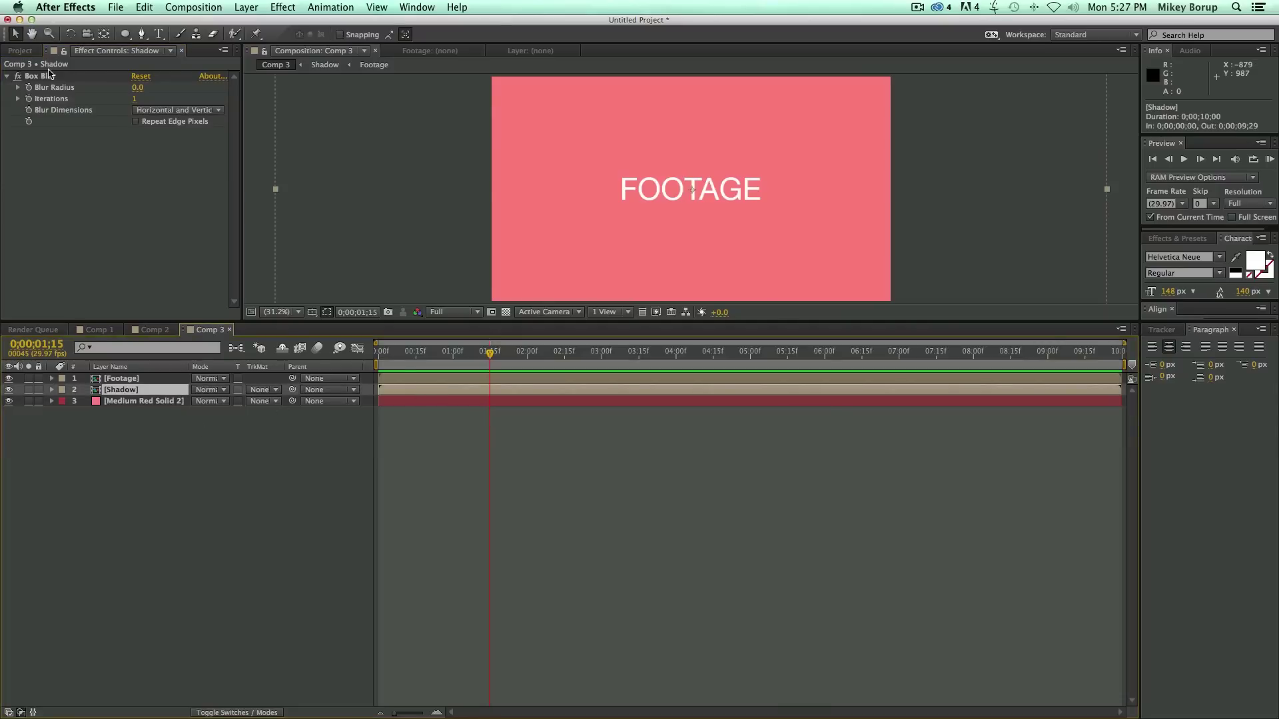
left_click(178, 111)
left_click(170, 137)
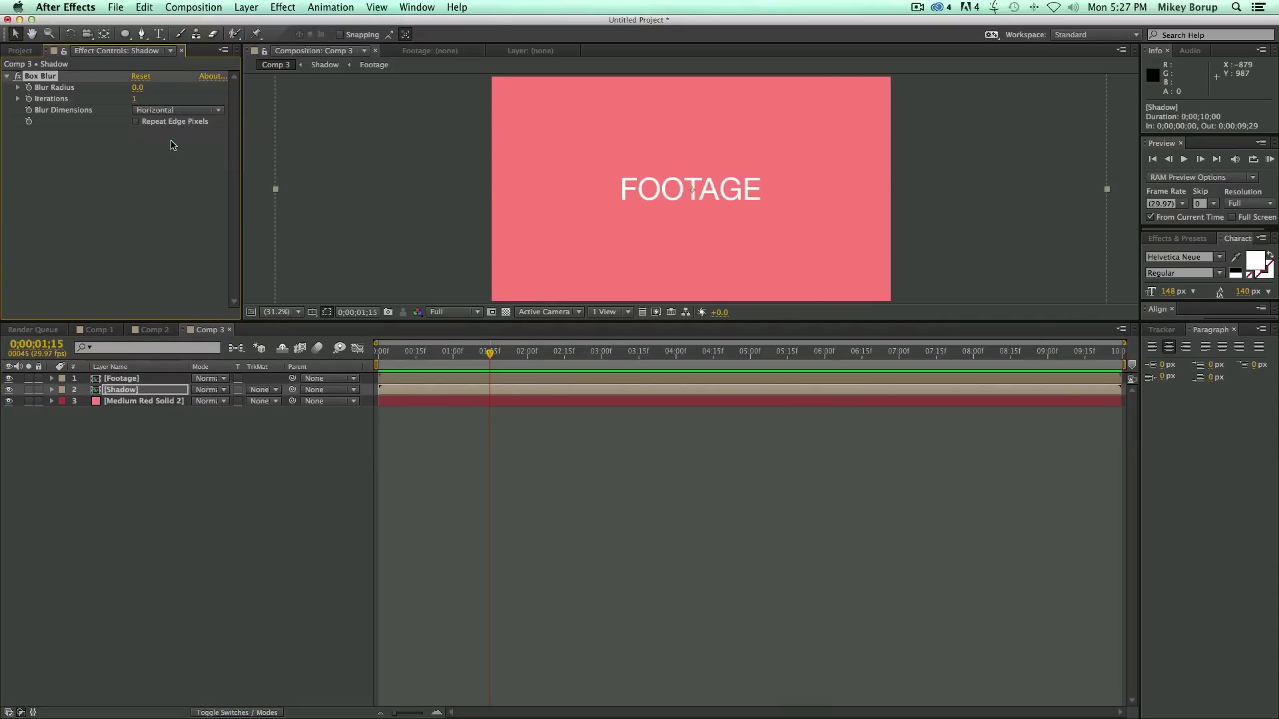
Apply the Set Matte and Invert channel effects to the Shadow layer
left_click(284, 7)
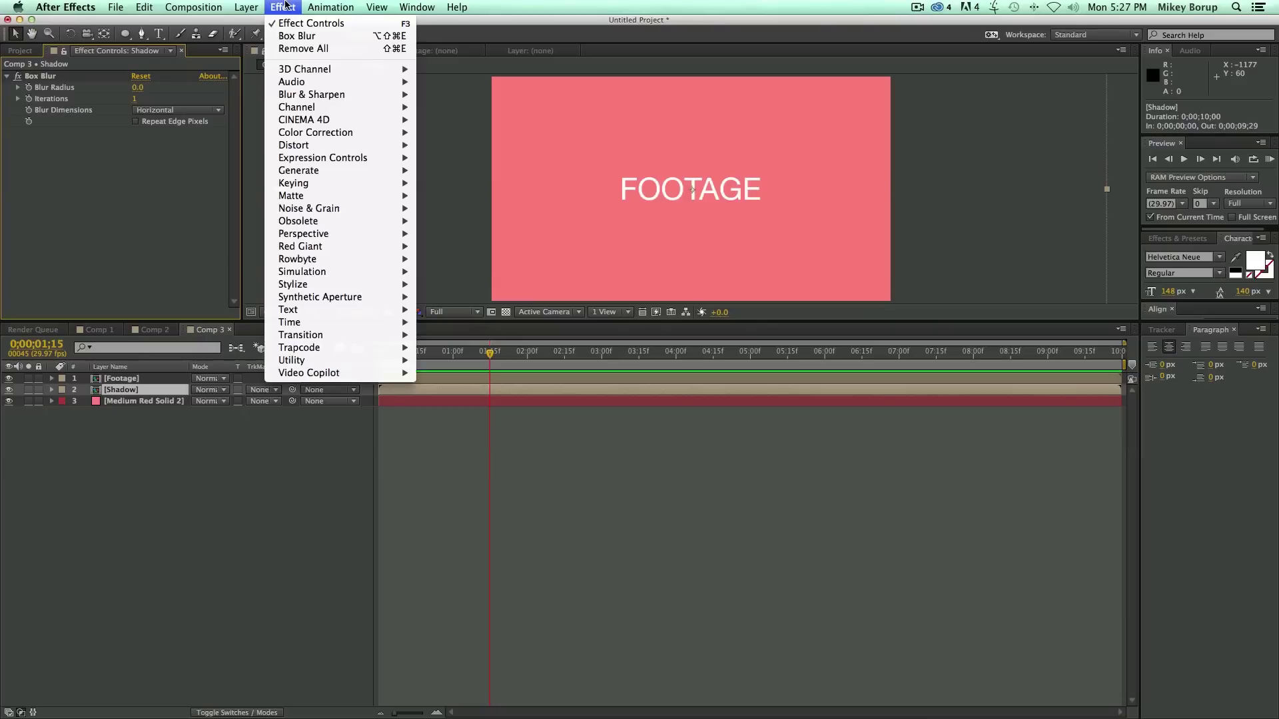
mouse_move(307, 108)
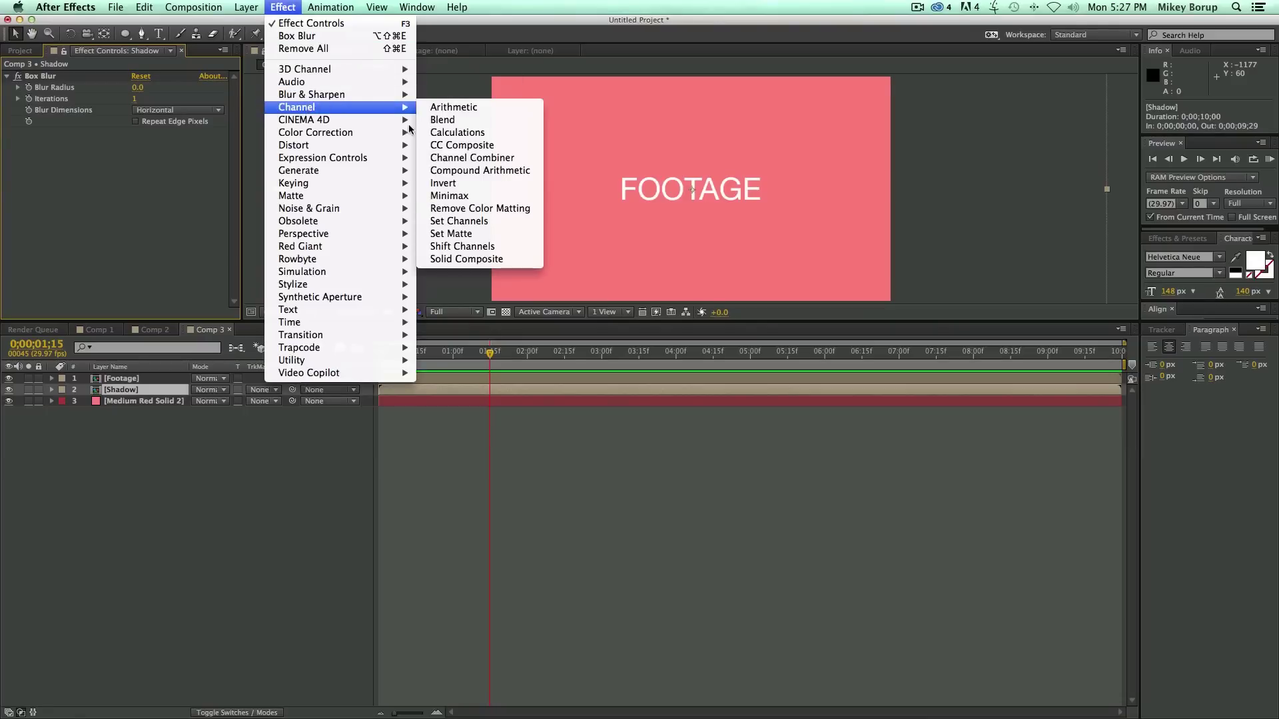
left_click(491, 237)
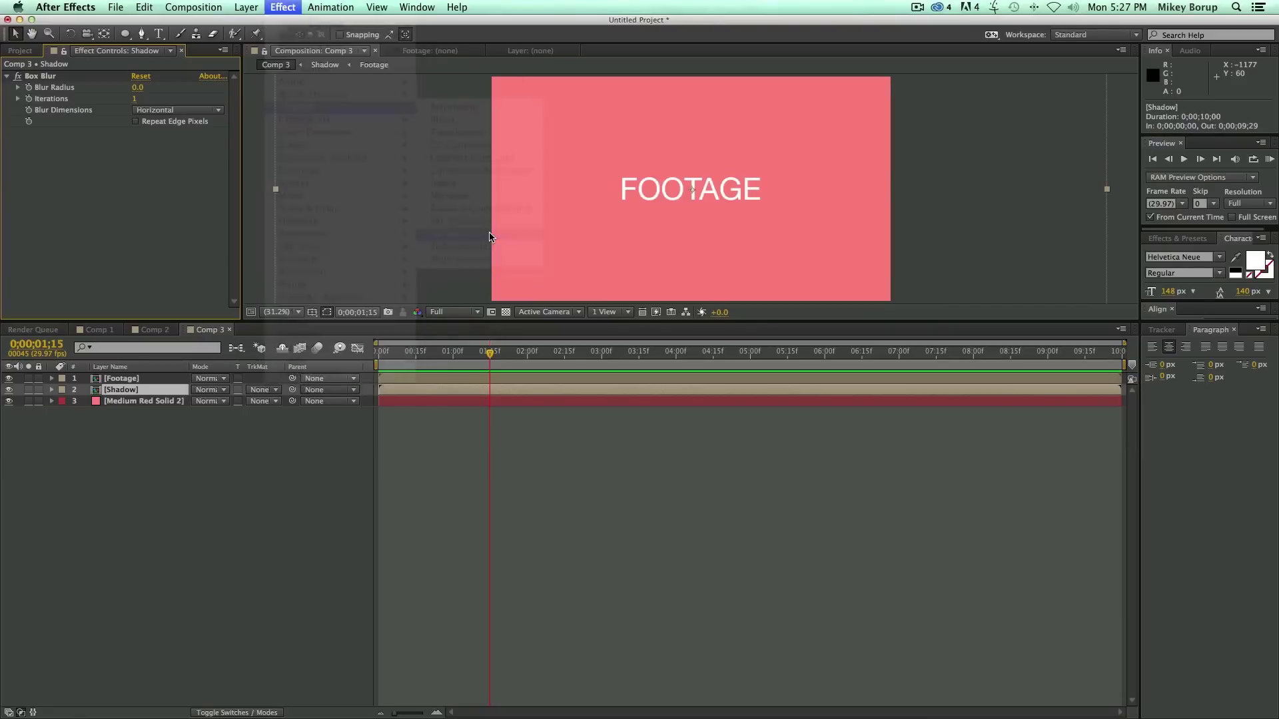
left_click(284, 6)
mouse_move(346, 109)
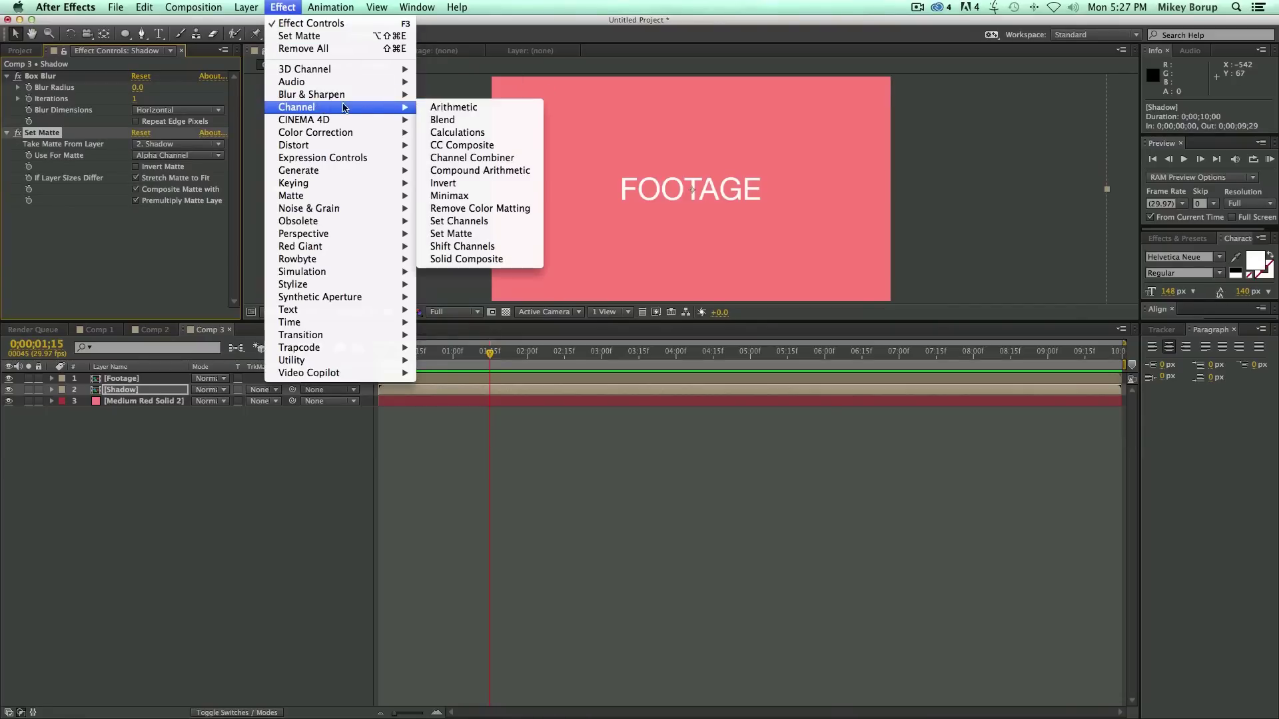
left_click(454, 184)
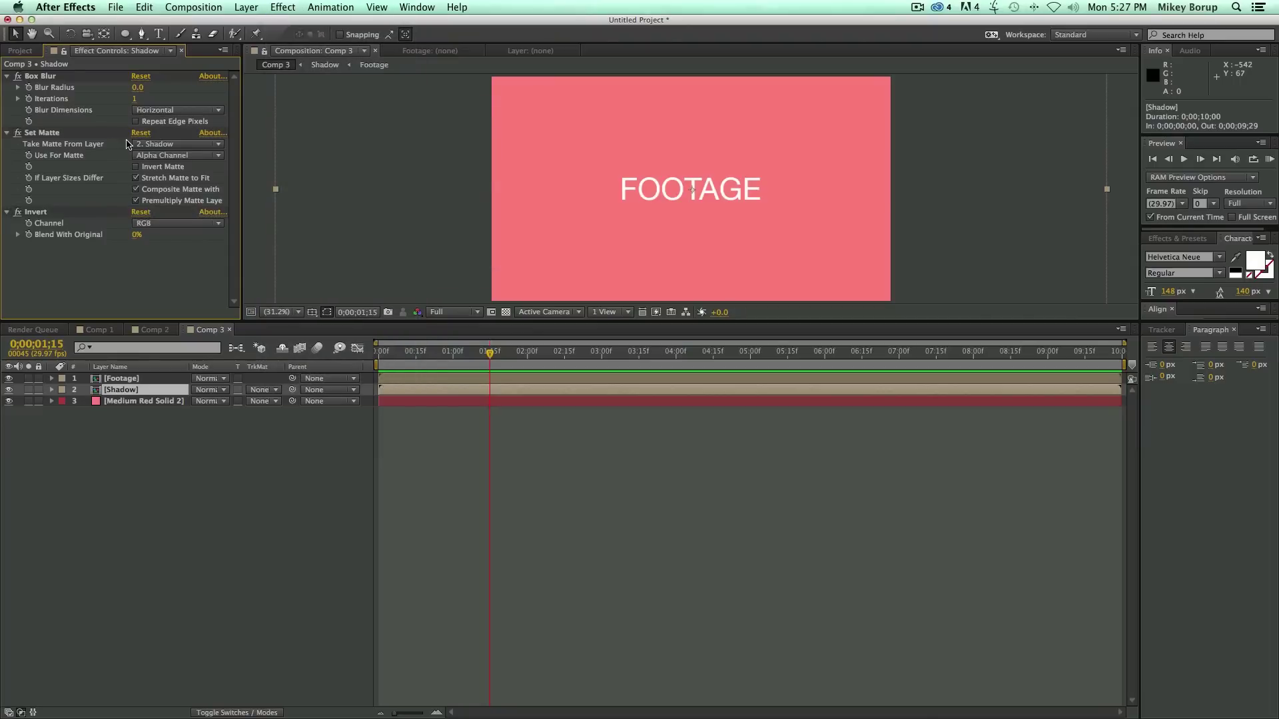
Set Take Matte From Layer to None, turn on Invert Matte, and raise Blur Radius to 220
left_click(193, 145)
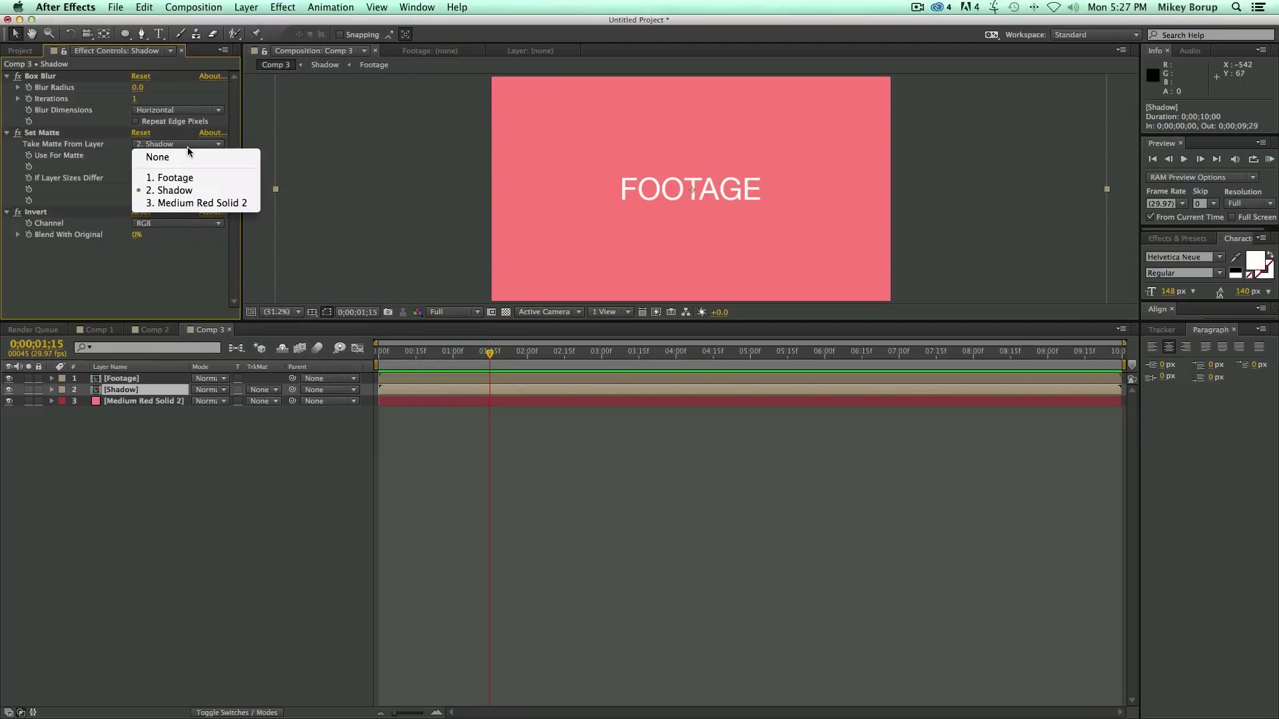
left_click(57, 143)
left_click(165, 148)
left_click(175, 157)
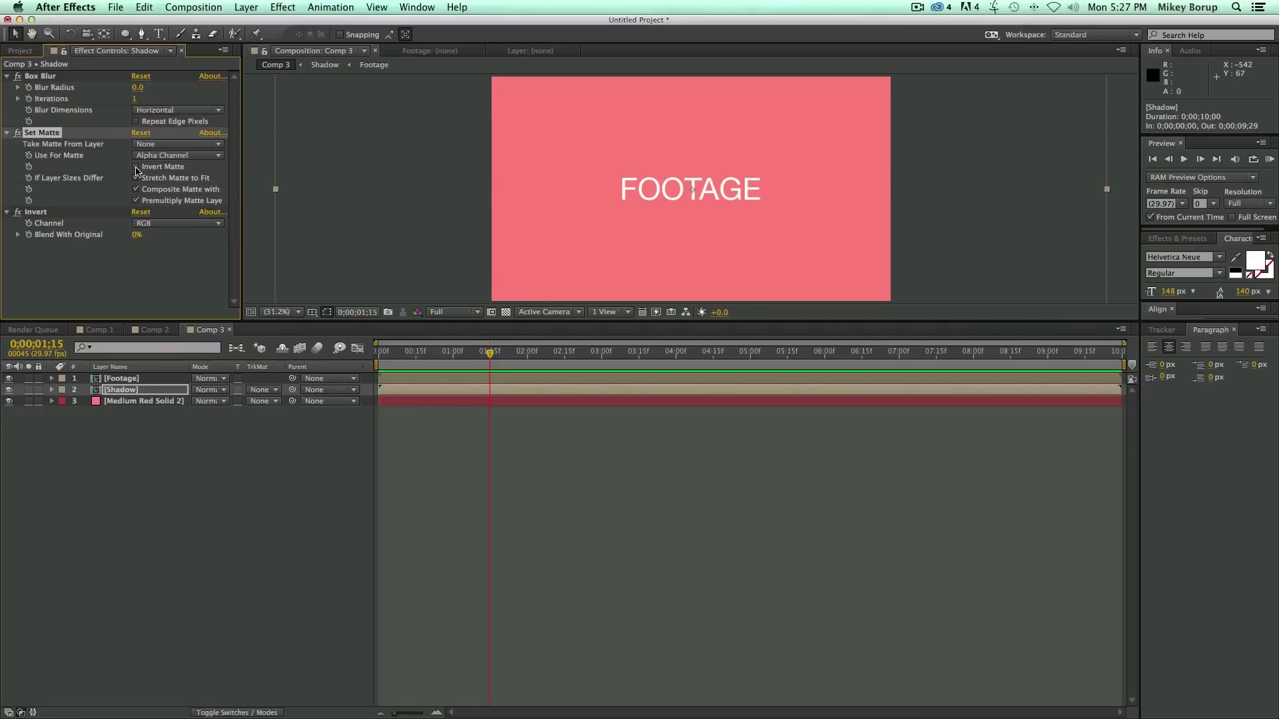
left_click(136, 167)
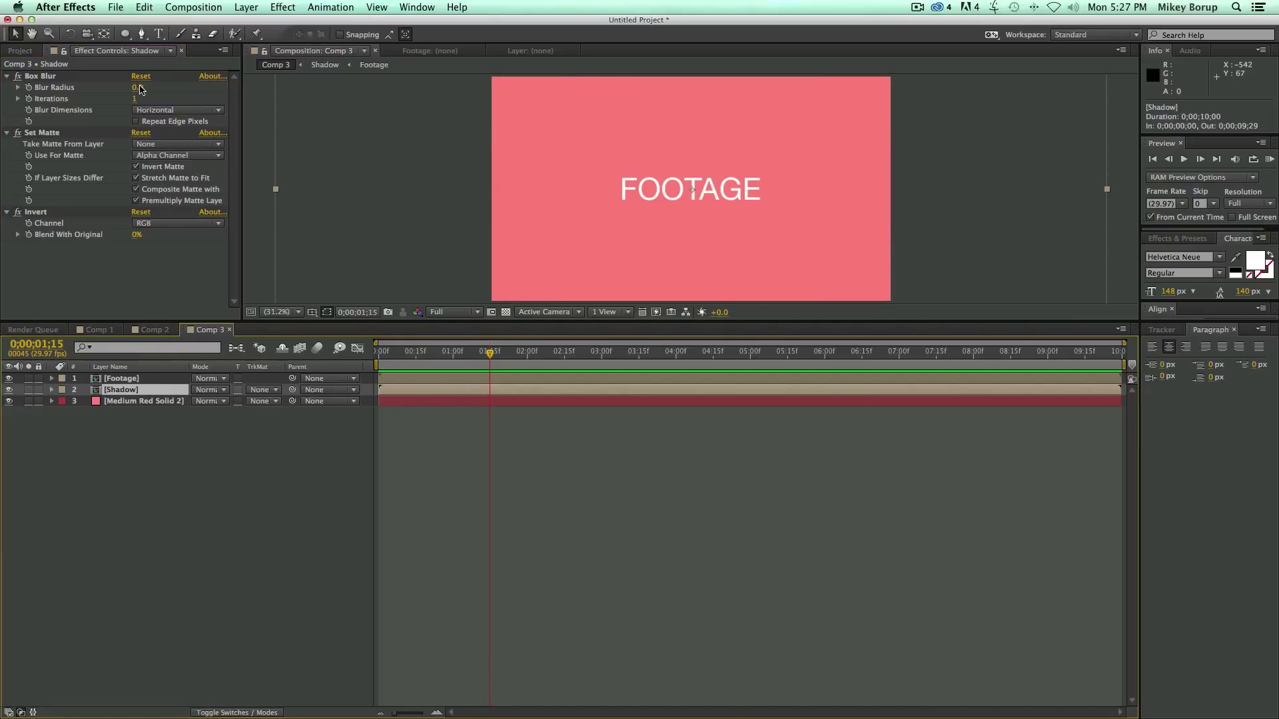
mouse_move(138, 87)
left_mouse_down()
mouse_move(387, 111)
mouse_move(304, 110)
left_mouse_up()
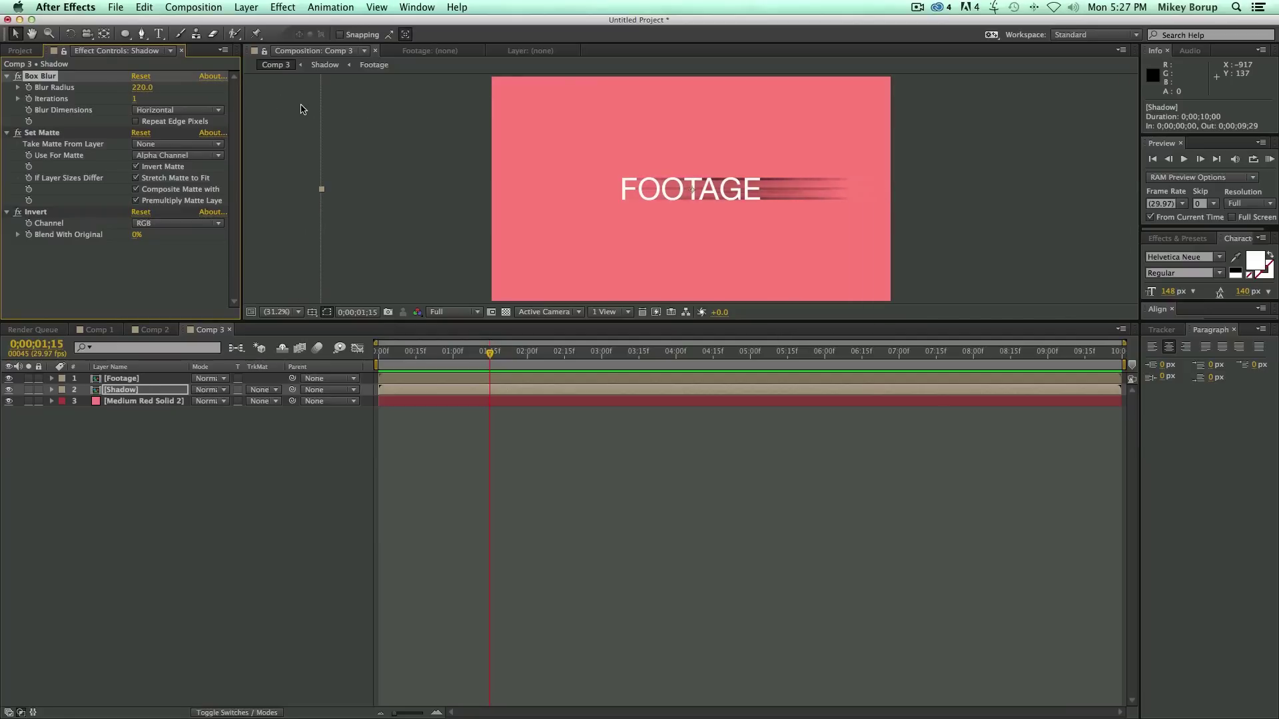
Turn off Composite Matte with Original and stretch the Blur Radius to 342
left_click(136, 190)
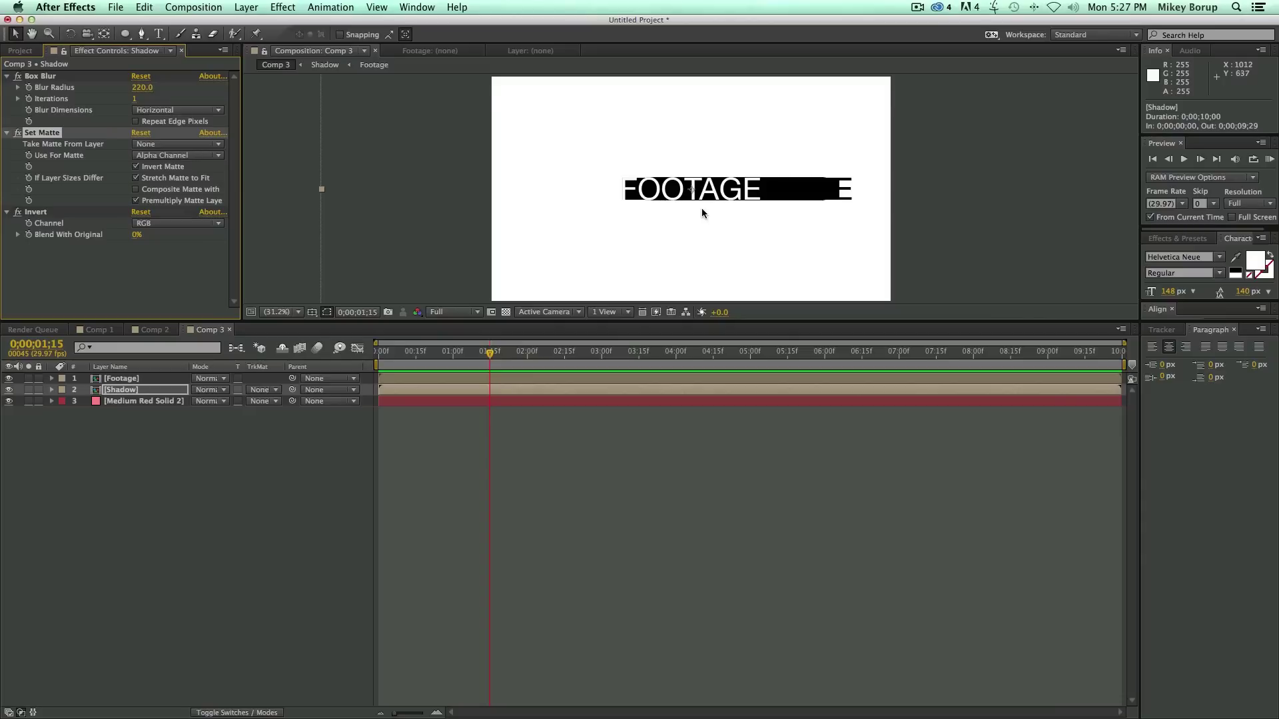
left_click_drag(138, 90, 241, 115)
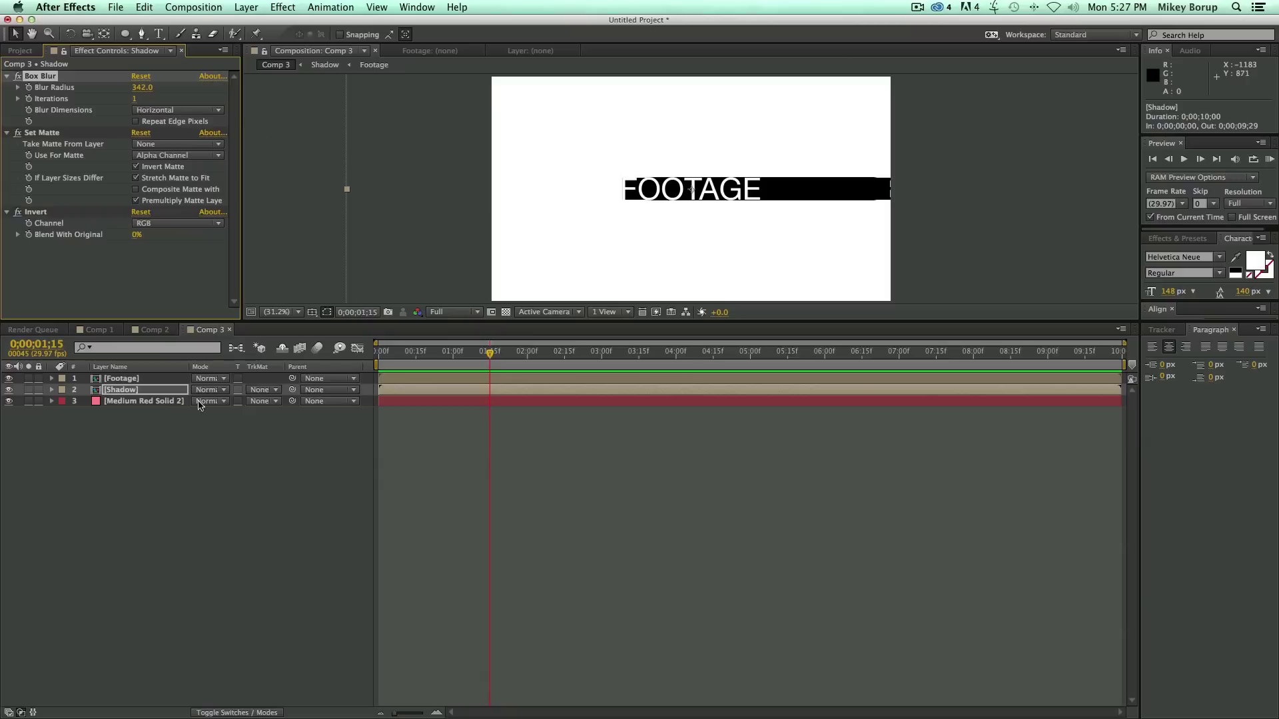
left_click(177, 442)
Set the Shadow layer to Multiply at 20% opacity and raise Blur Radius to 448
left_click(135, 391)
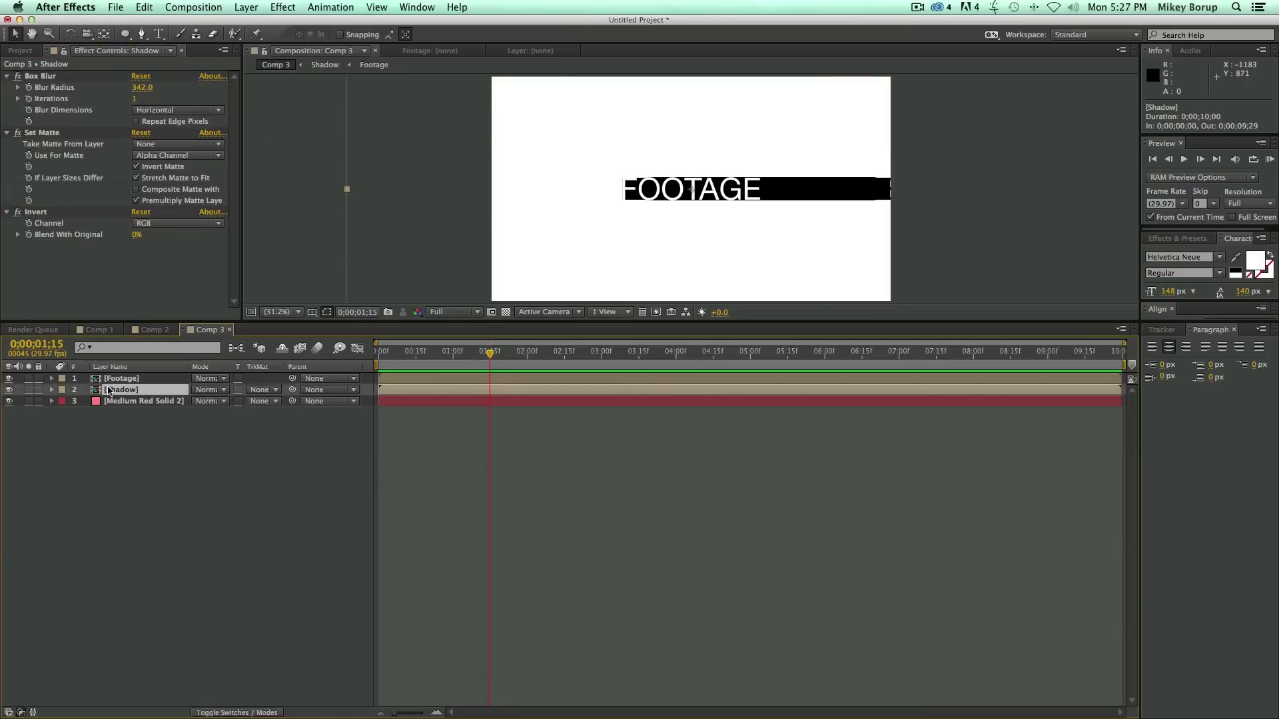
left_click(207, 391)
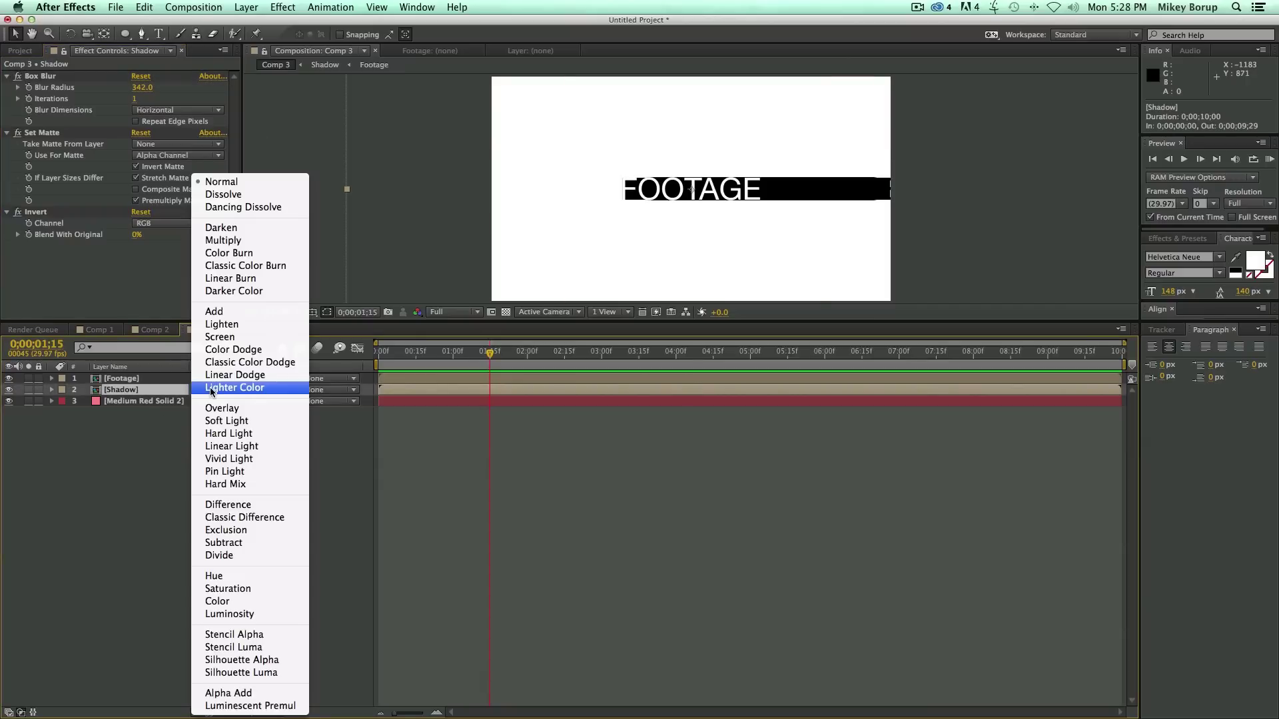
left_click(223, 239)
key("t")
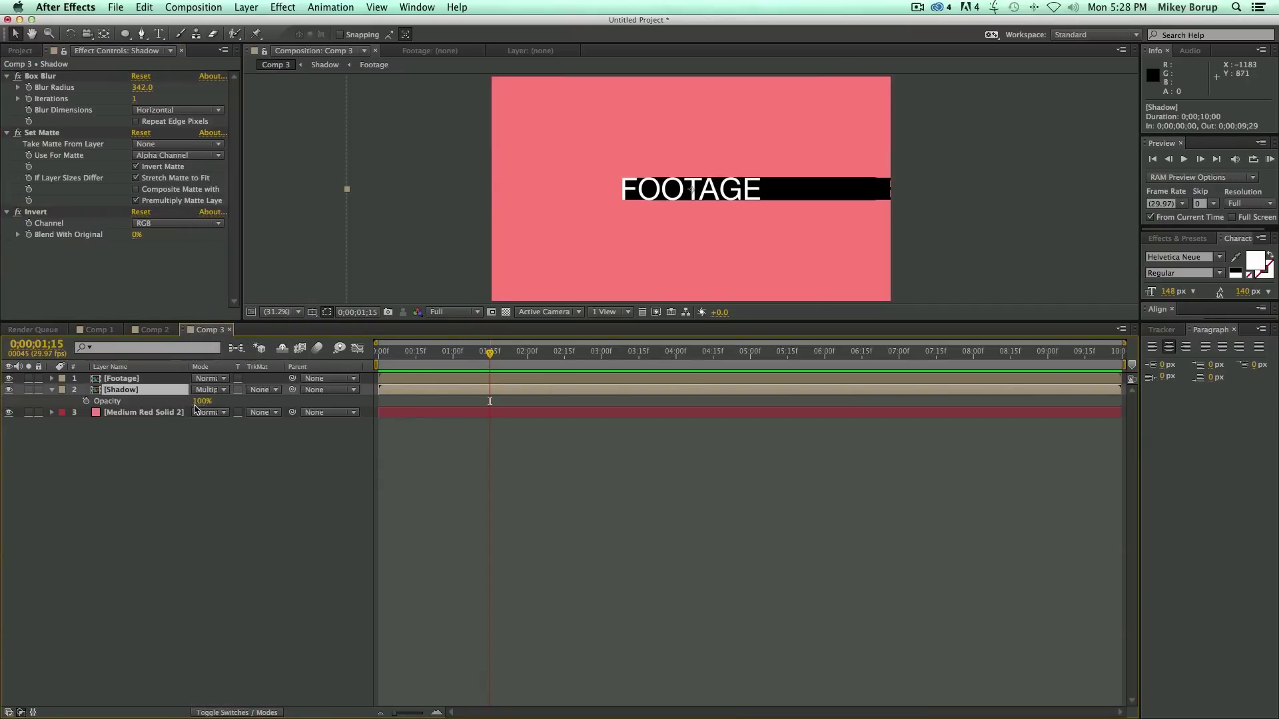
left_click_drag(204, 406, 151, 403)
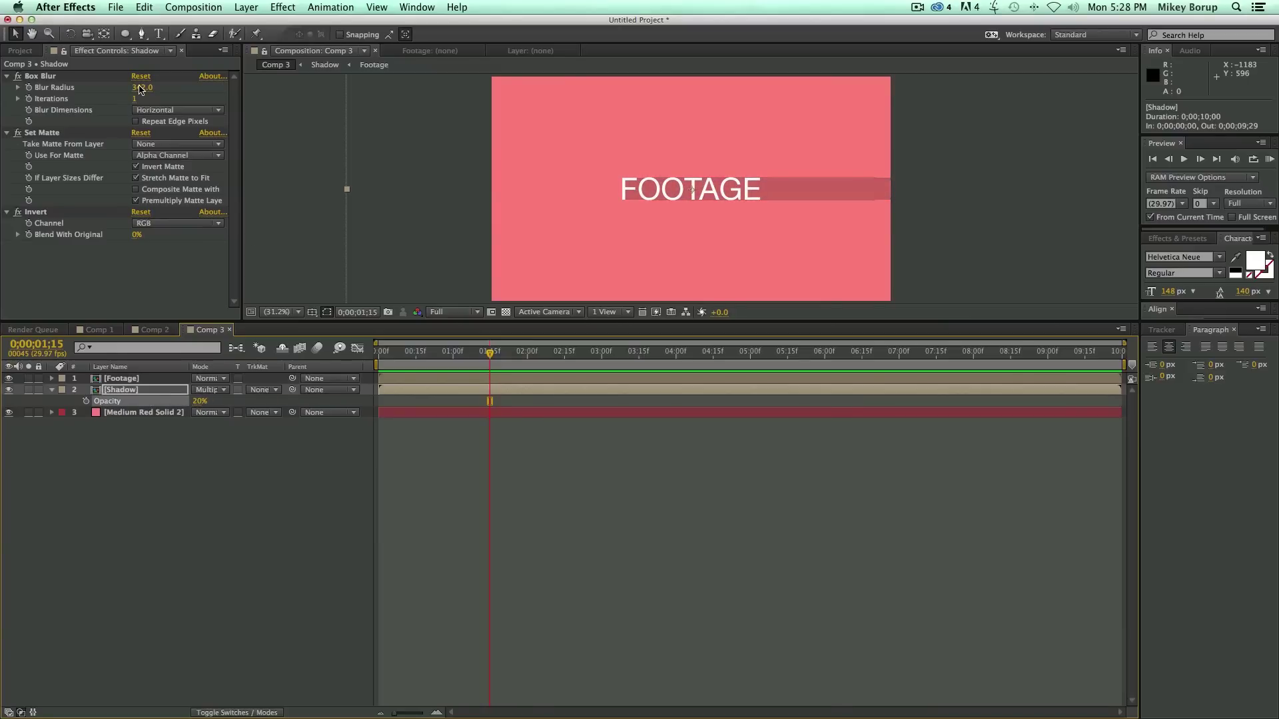
left_click_drag(140, 88, 220, 96)
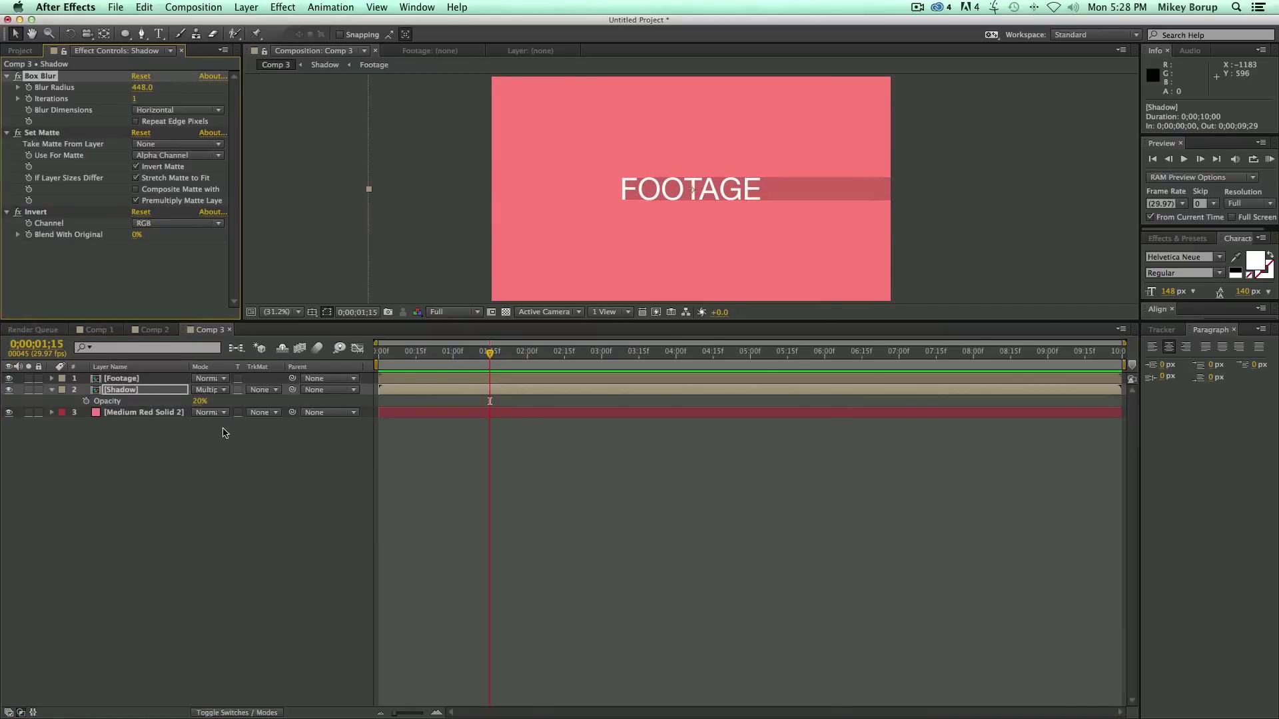
left_click(428, 394)
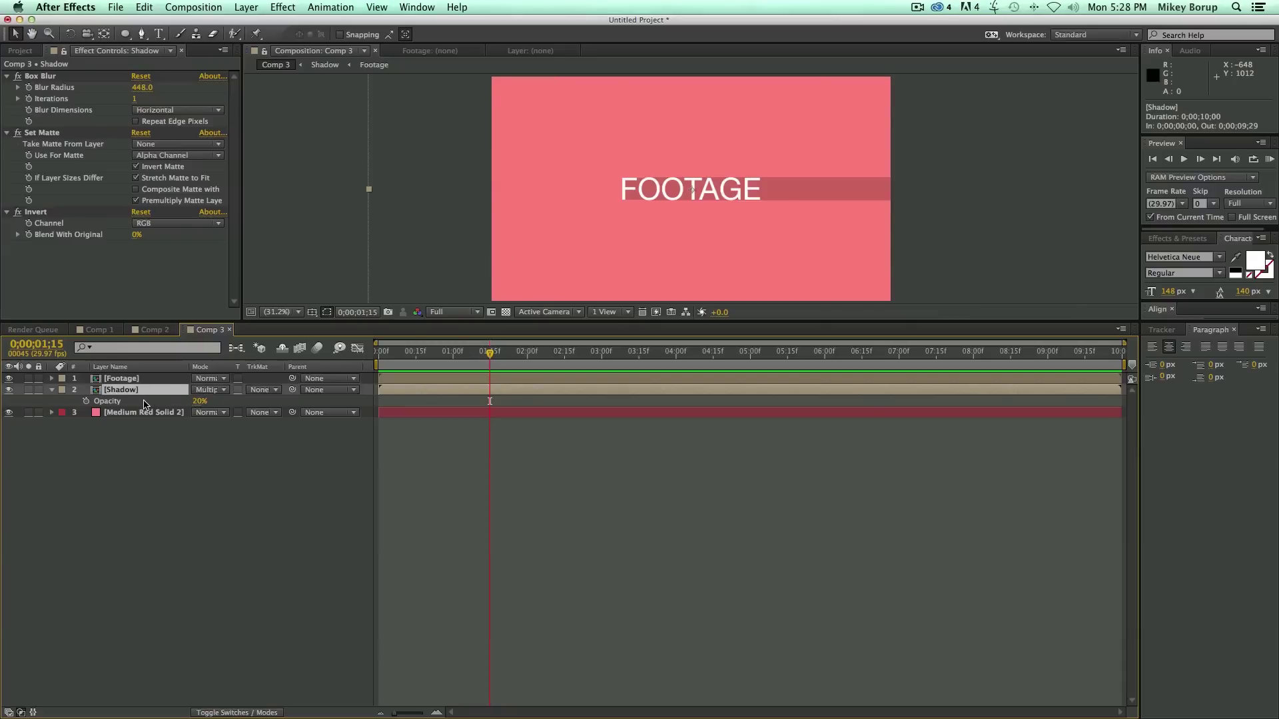
Rotate the Shadow layer to about 25° and lengthen the blur to a 776 radius
key("r")
left_click(228, 403)
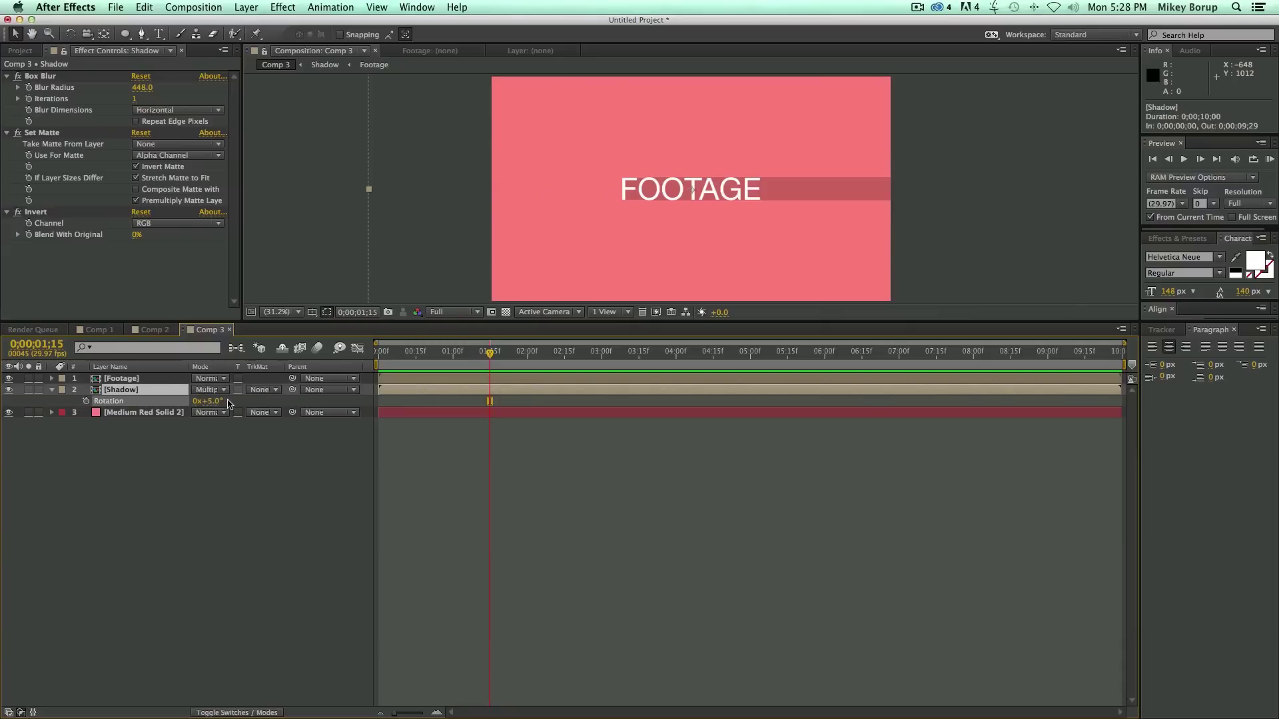
mouse_move(228, 402)
left_mouse_down()
mouse_move(296, 412)
mouse_move(245, 408)
left_mouse_up()
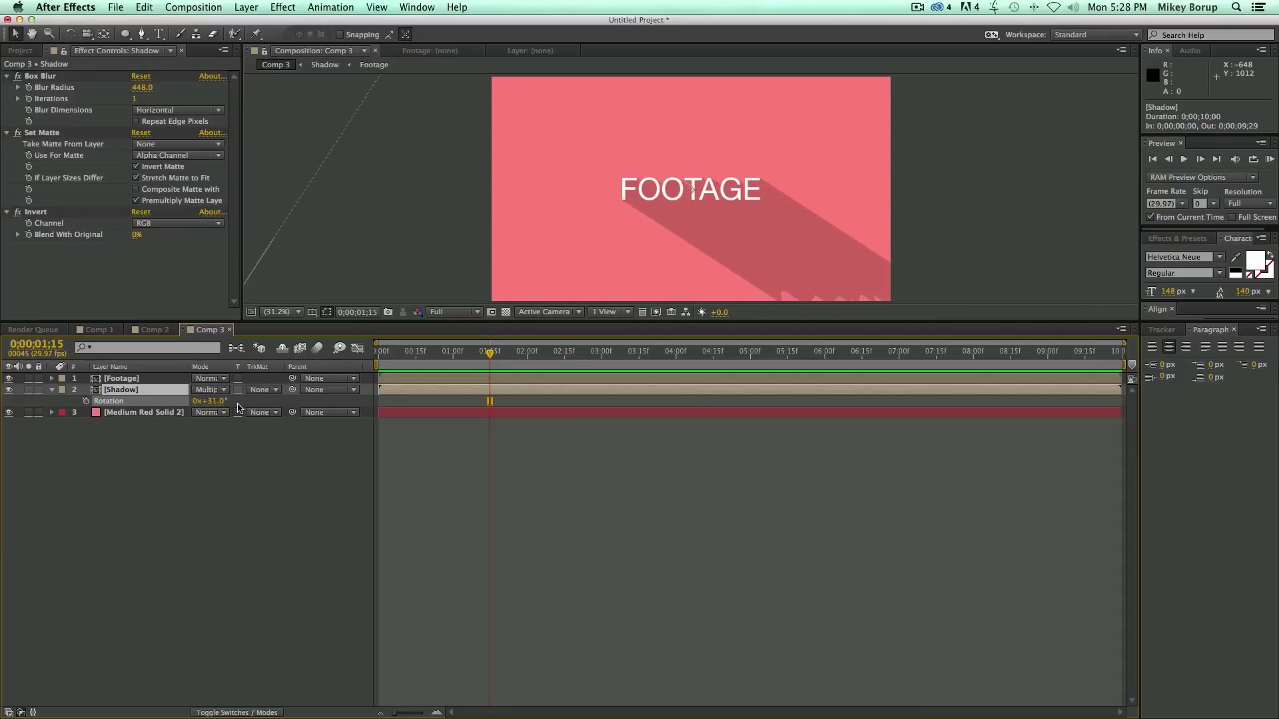
left_click_drag(238, 408, 226, 408)
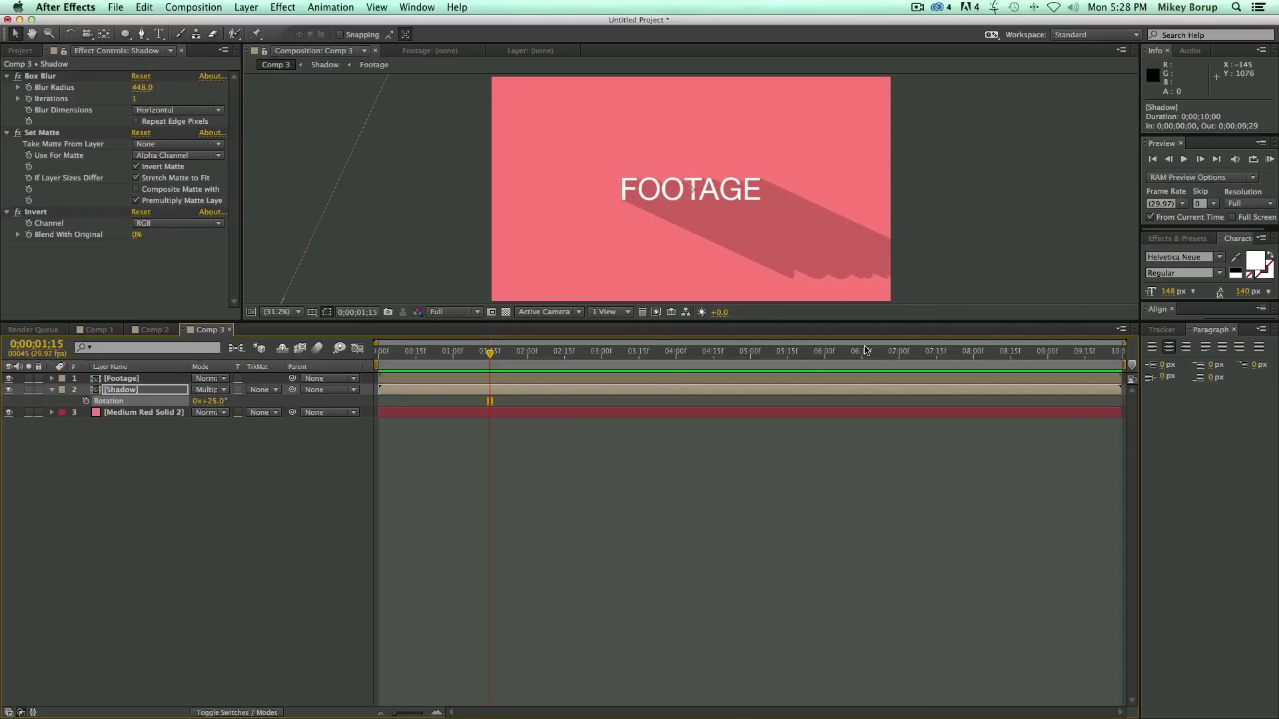
left_click(142, 87)
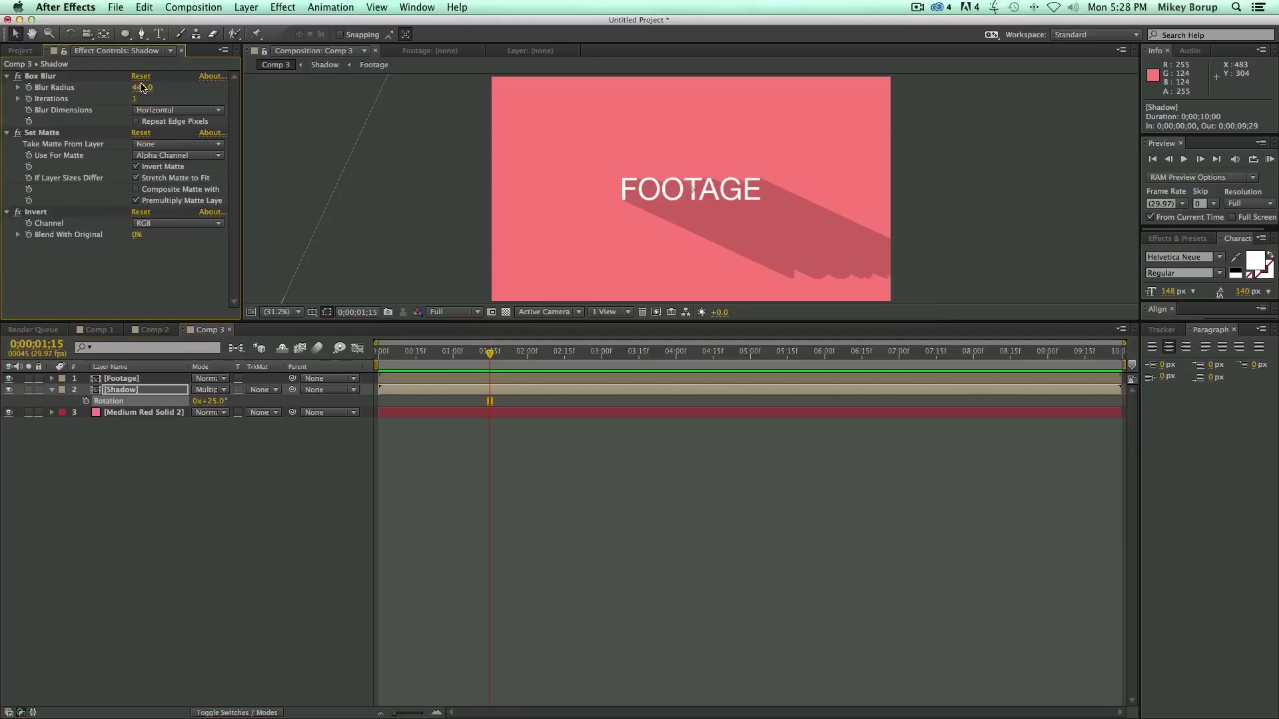
left_click_drag(142, 87, 393, 115)
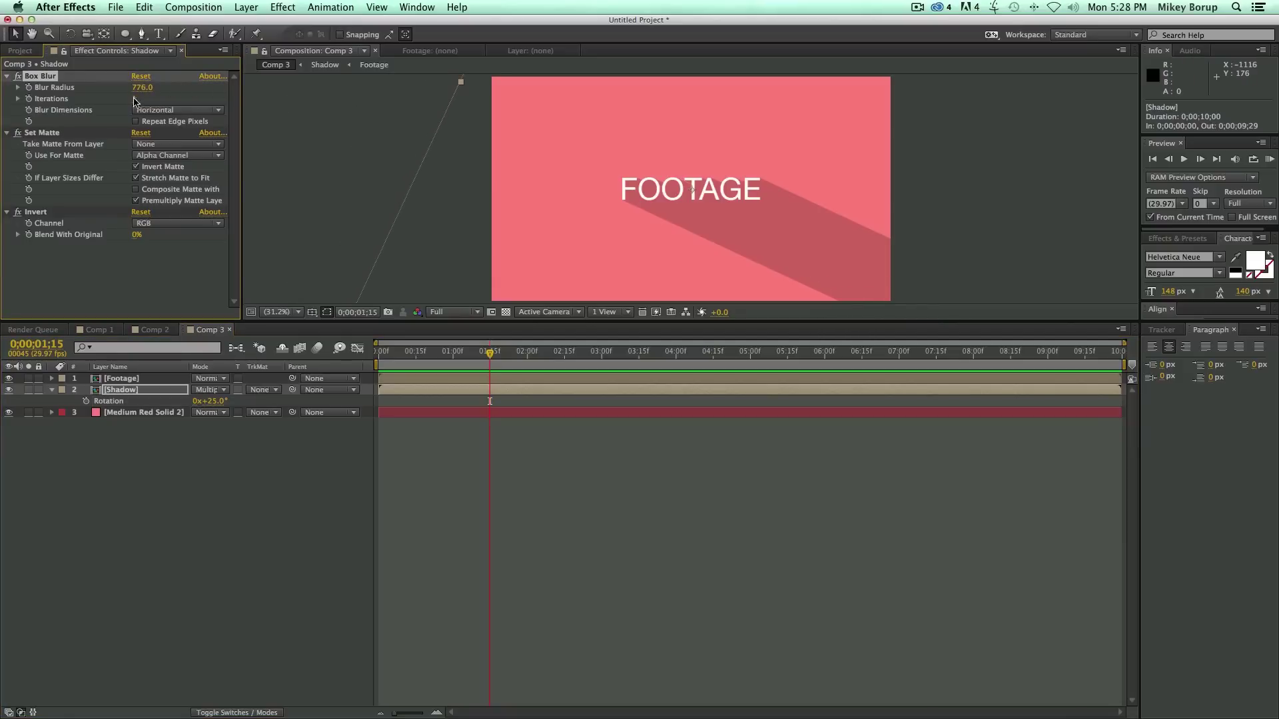
Enlarge the composition preview and fine-tune the shadow rotation to 35°
mouse_move(203, 401)
left_mouse_down()
mouse_move(402, 407)
mouse_move(204, 385)
left_mouse_up()
left_click(598, 494)
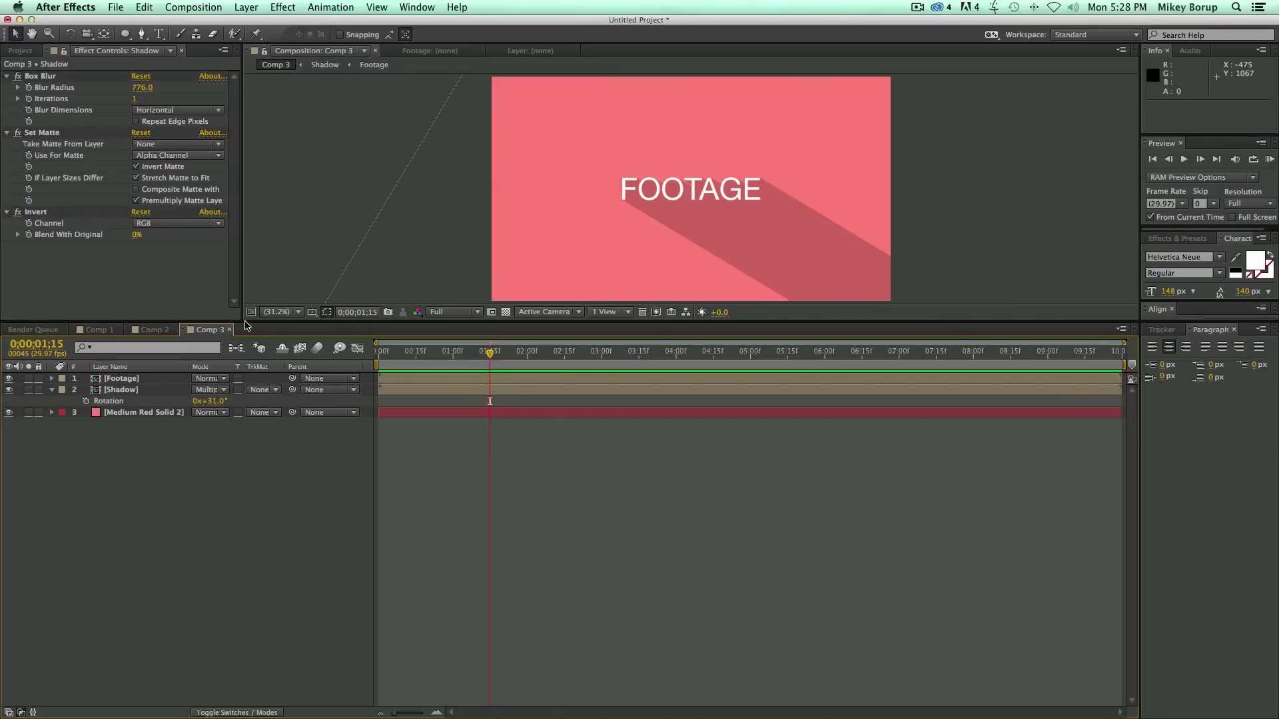
left_click_drag(244, 324, 244, 509)
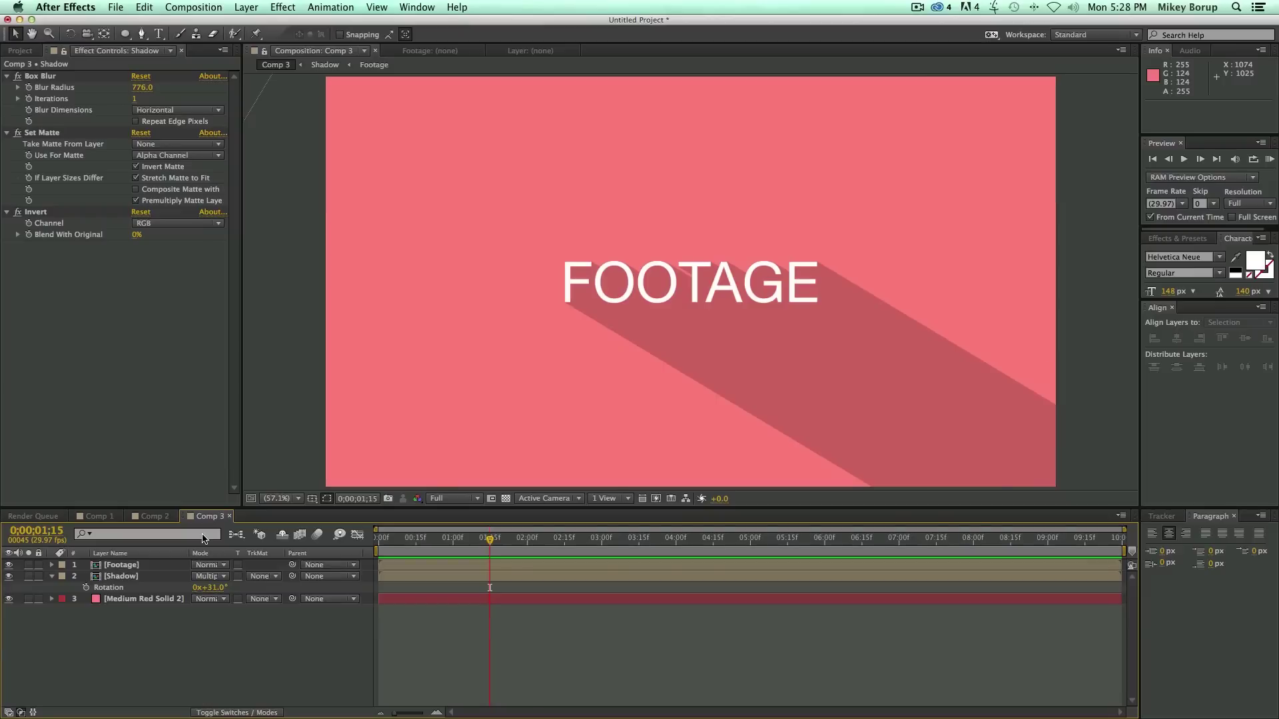
left_click_drag(220, 588, 227, 589)
left_click(127, 576)
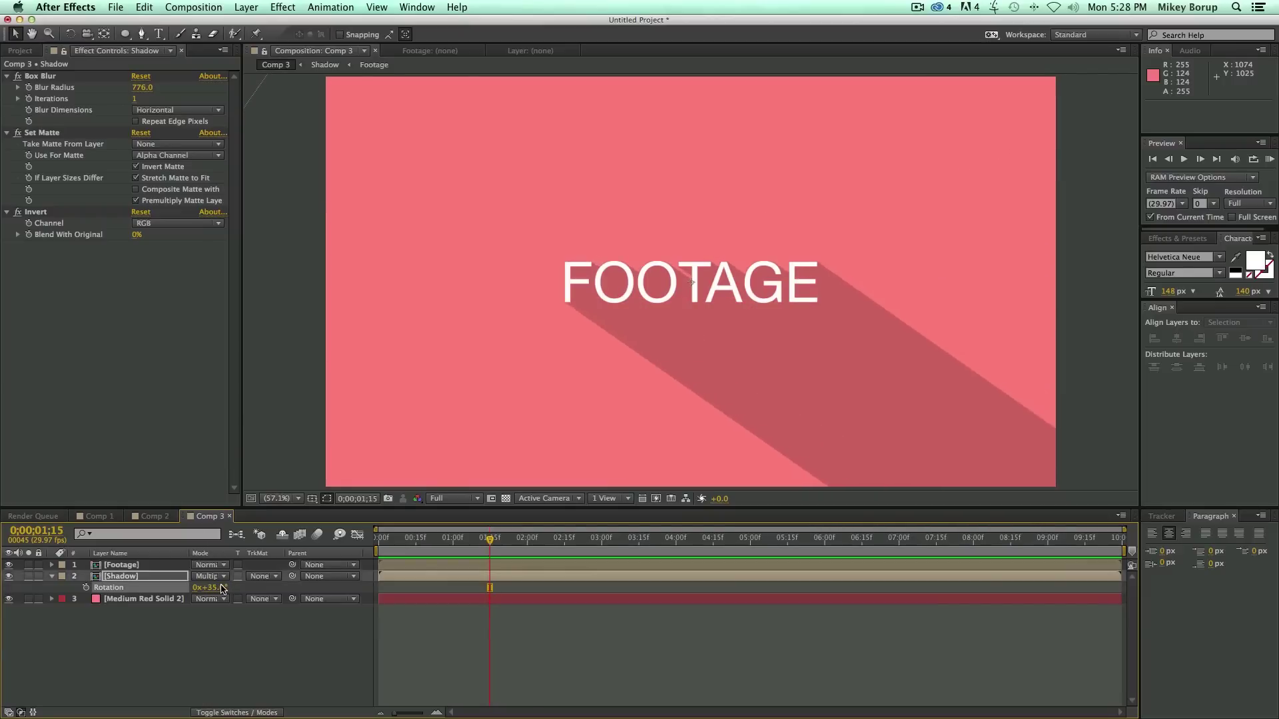
In the Footage comp, draw a rectangle mask around FOOTAGE and keyframe its Mask Path
double_click(142, 566)
left_click(142, 566)
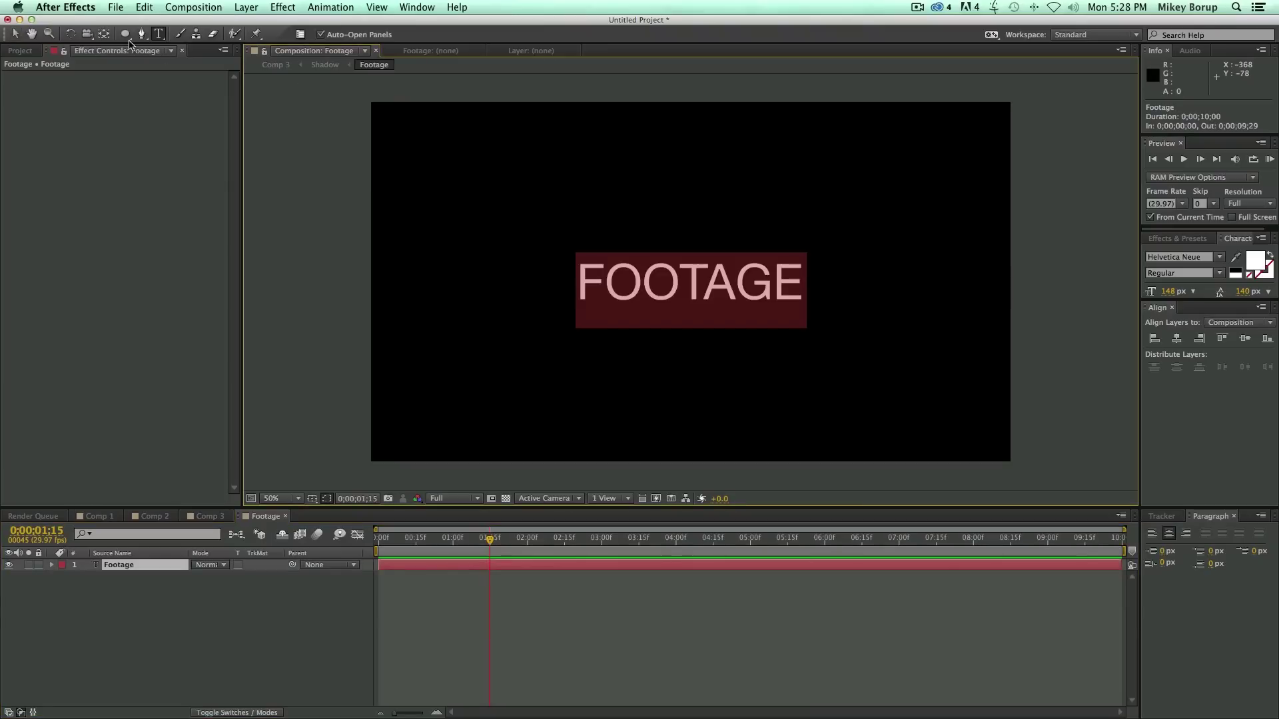
left_click(126, 35)
left_click(189, 34)
mouse_move(453, 203)
left_mouse_down()
mouse_move(491, 232)
mouse_move(824, 358)
left_mouse_up()
left_click(75, 599)
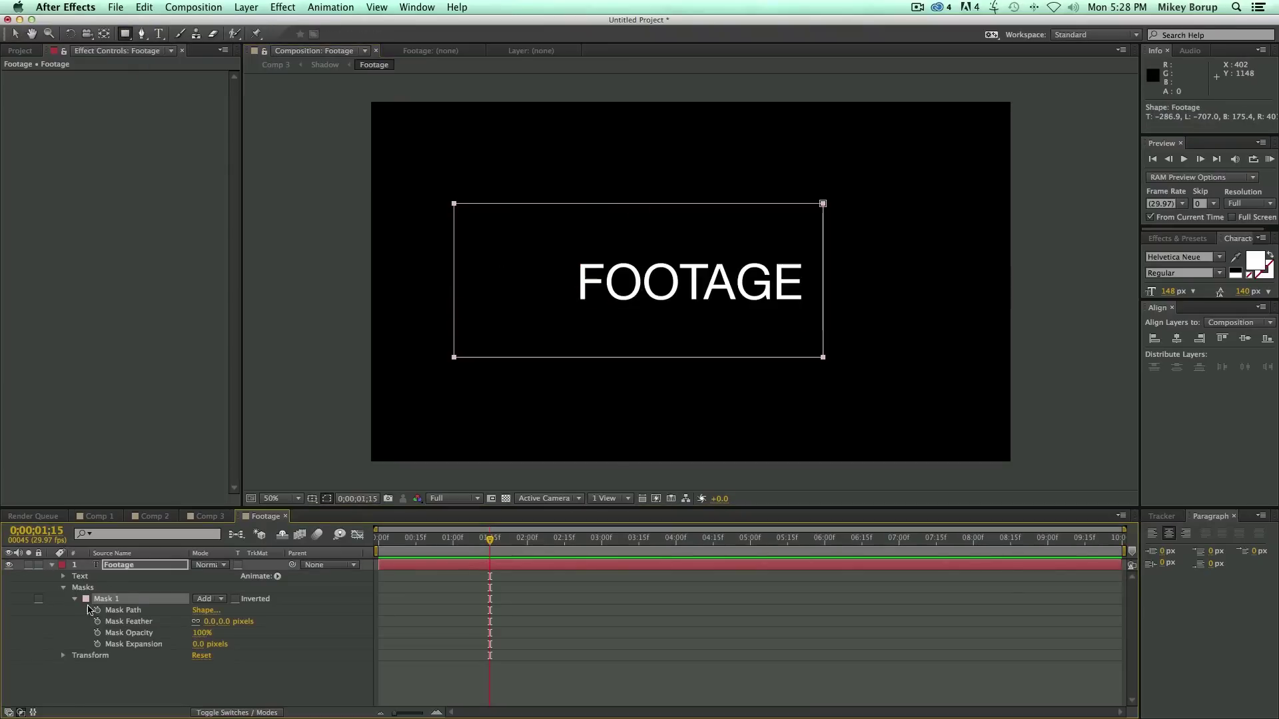
left_click(97, 610)
Reshape the mask for the wipe and preview it from the start in Comp 3
key("v")
left_click_drag(823, 342, 880, 320)
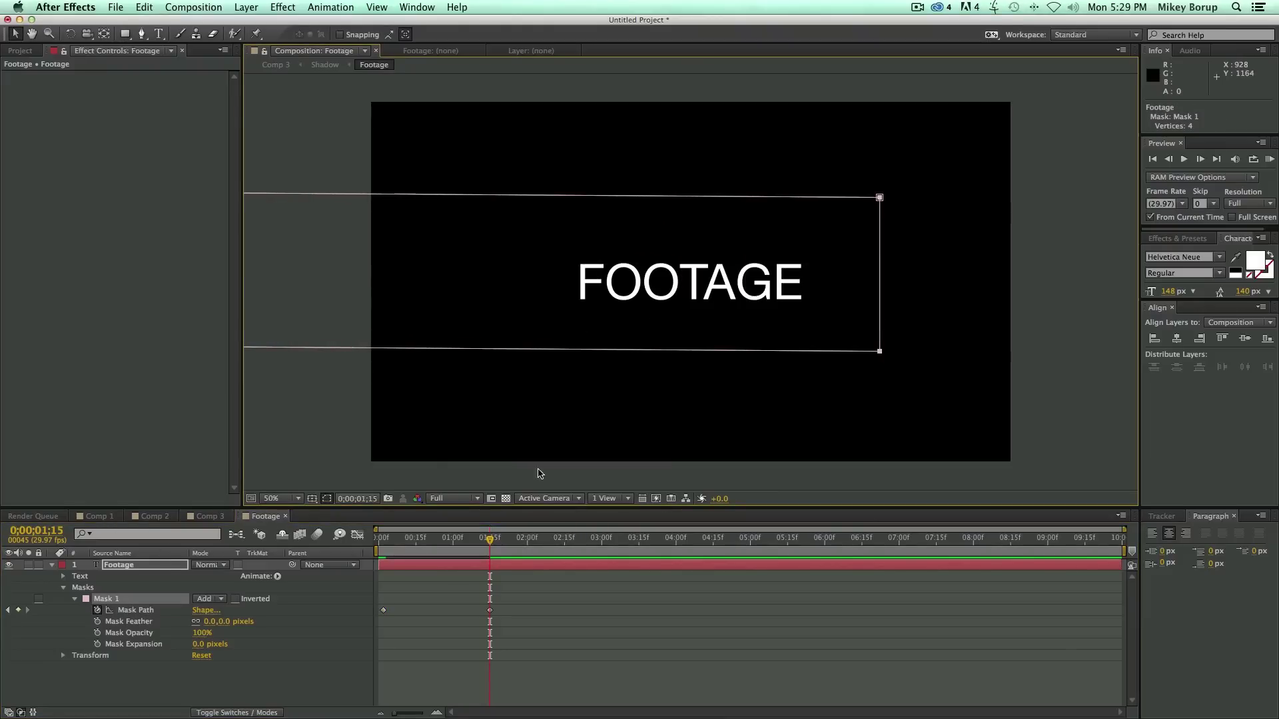
left_click(208, 516)
left_click_drag(472, 546, 349, 544)
key("space")
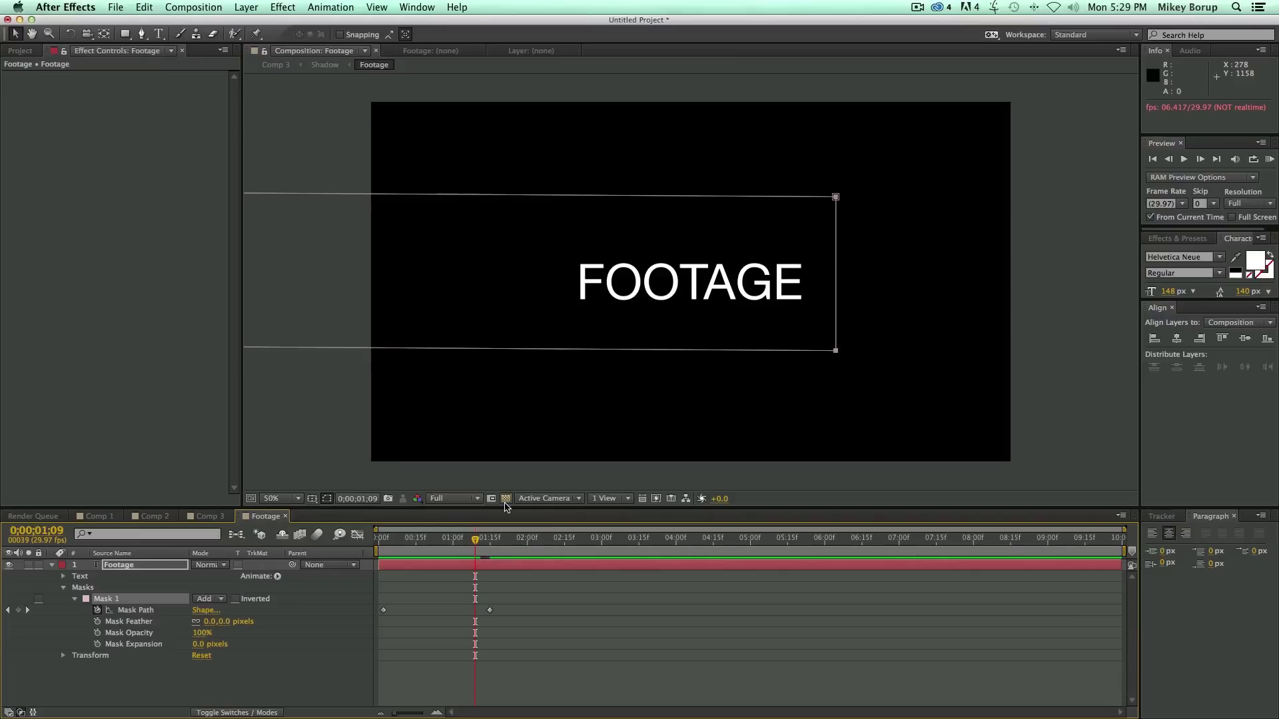
Show the transparency grid, hide the FOOTAGE layer, and pick the Pen tool with red fill
left_click(506, 499)
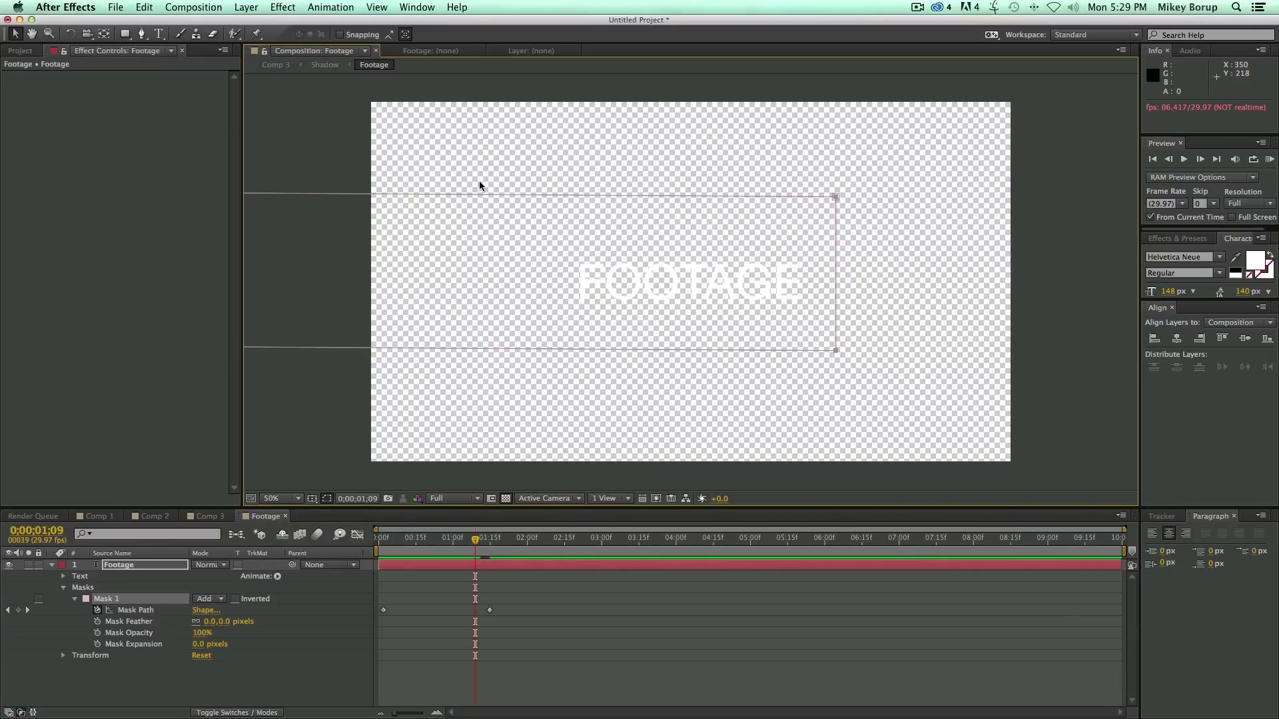
left_click(55, 572)
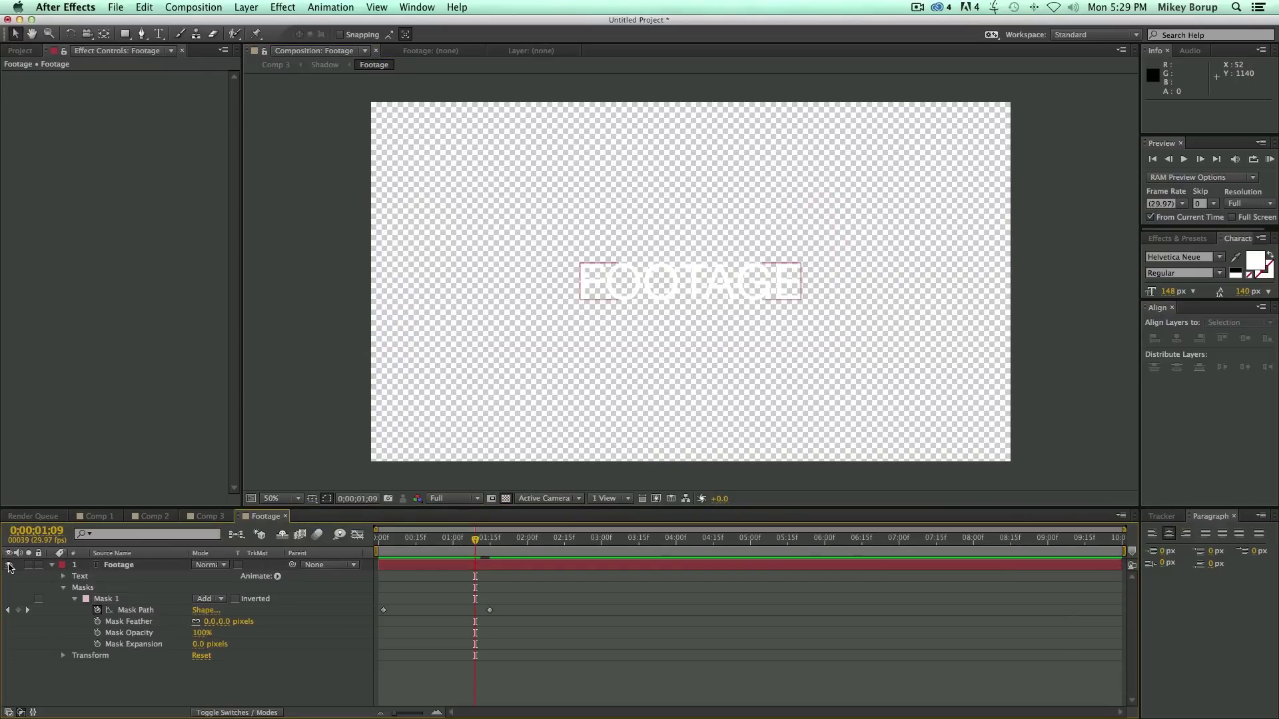
left_click(10, 565)
left_click(141, 34)
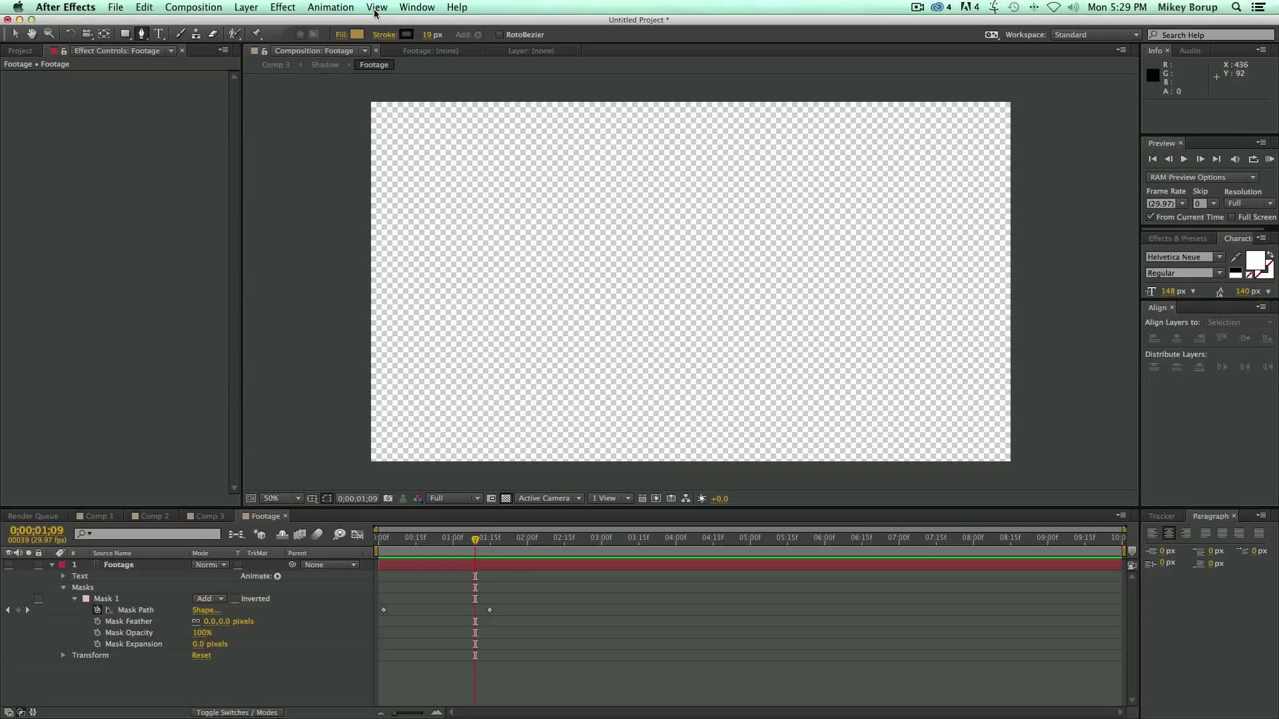
left_click(356, 35)
left_click(256, 212)
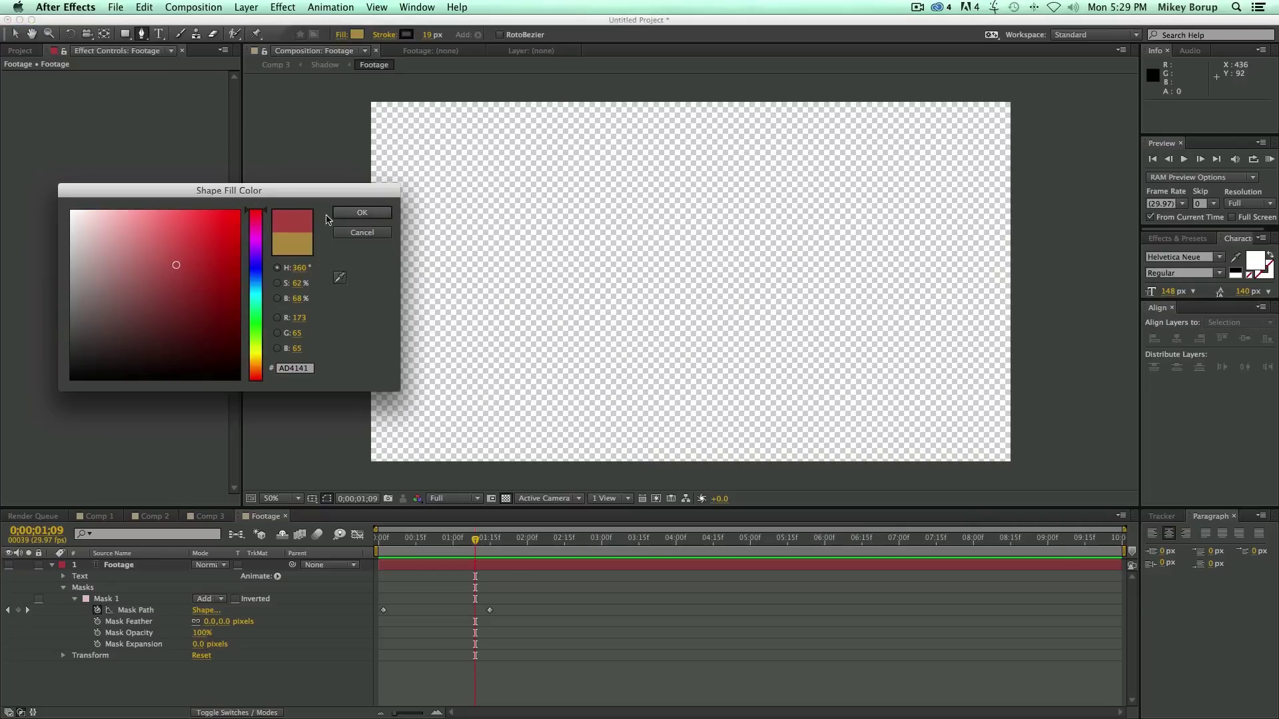
left_click(362, 212)
Draw a closed red heart path with the Pen tool, then return to Comp 3
left_click(666, 407)
left_click_drag(609, 294, 579, 279)
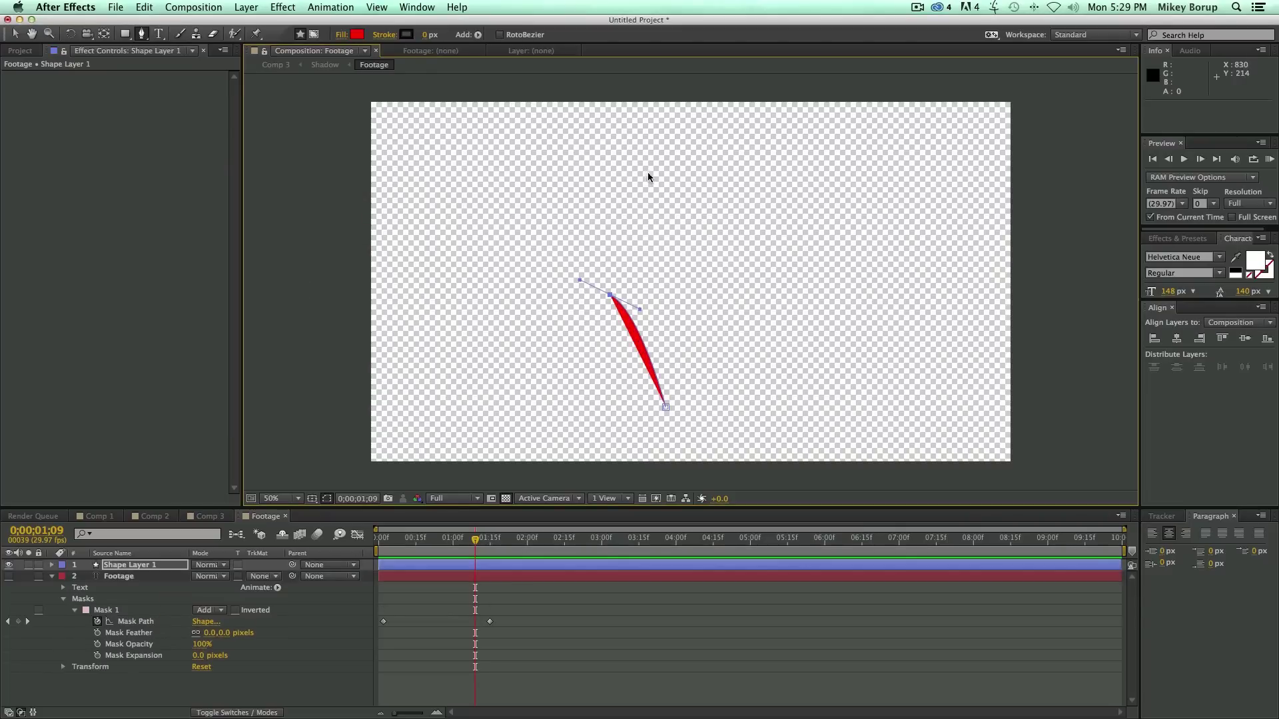
left_click_drag(648, 174, 665, 216)
key("ctrl+z")
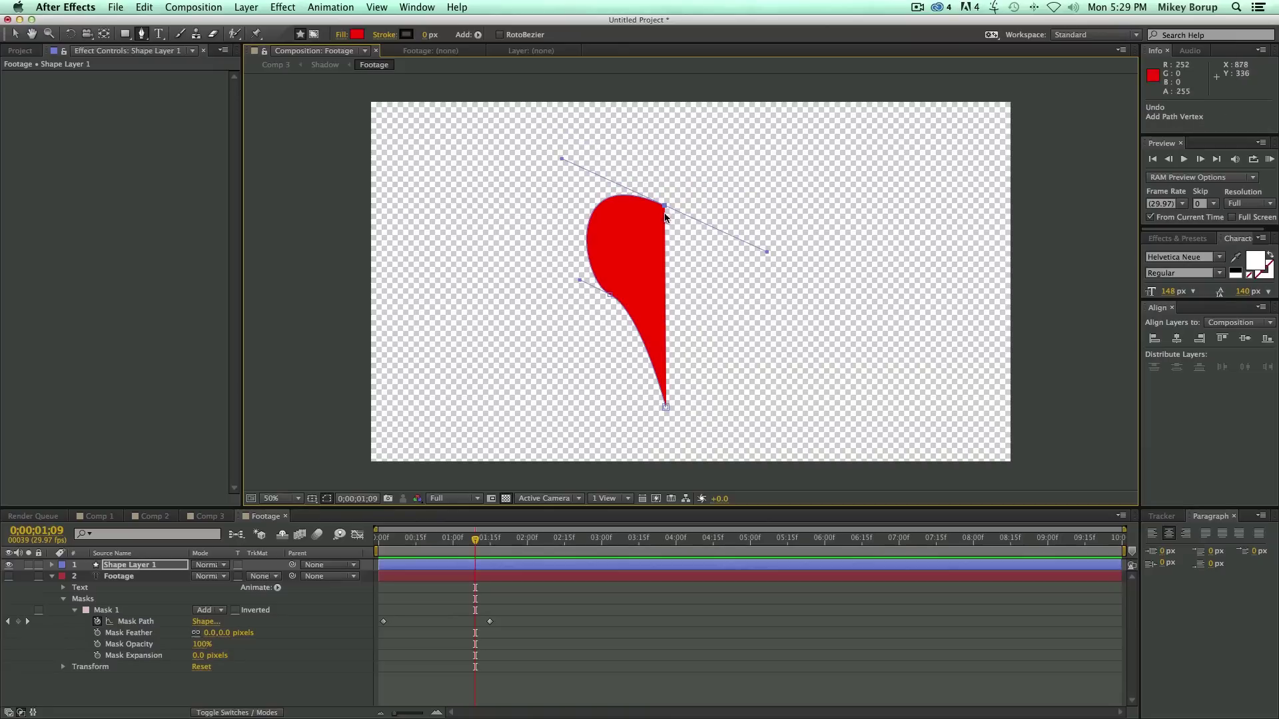
left_click(734, 179)
left_click_drag(736, 265, 721, 290)
left_click_drag(665, 406, 664, 437)
left_click(207, 516)
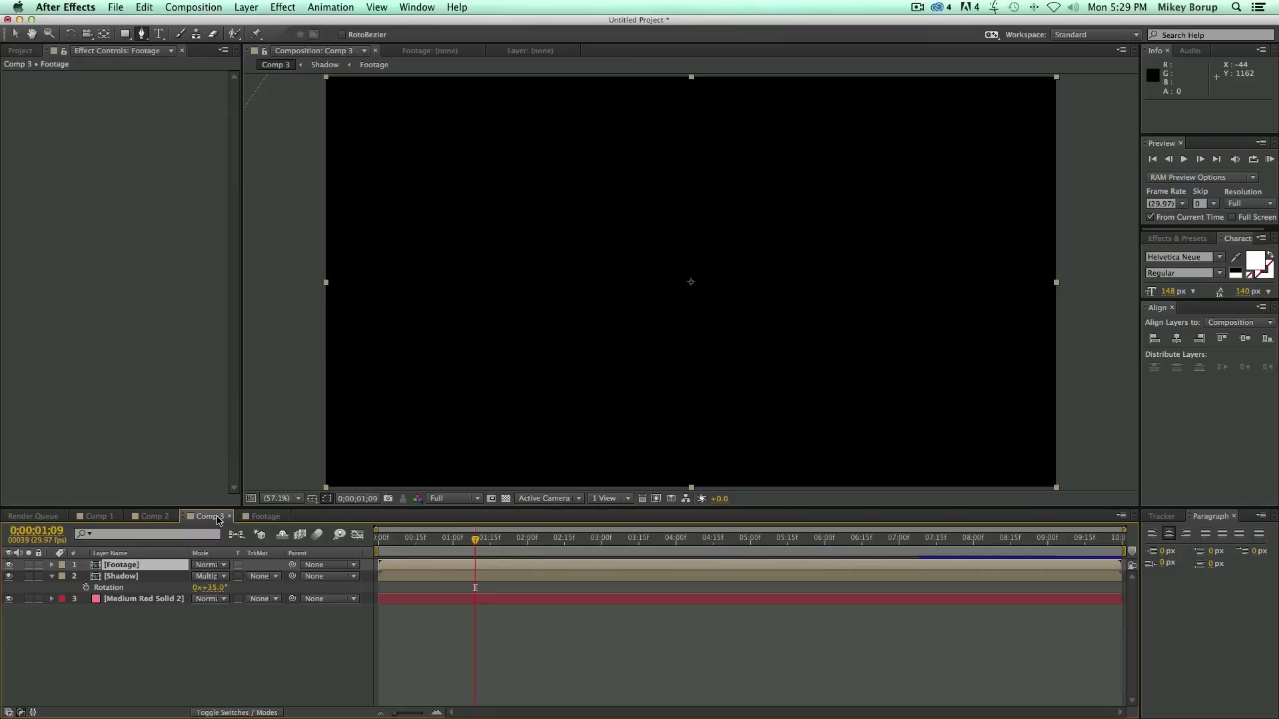
Tilt the long shadow to 39°, delete the heart Shape Layer 1, and unhide the FOOTAGE text
key("comma")
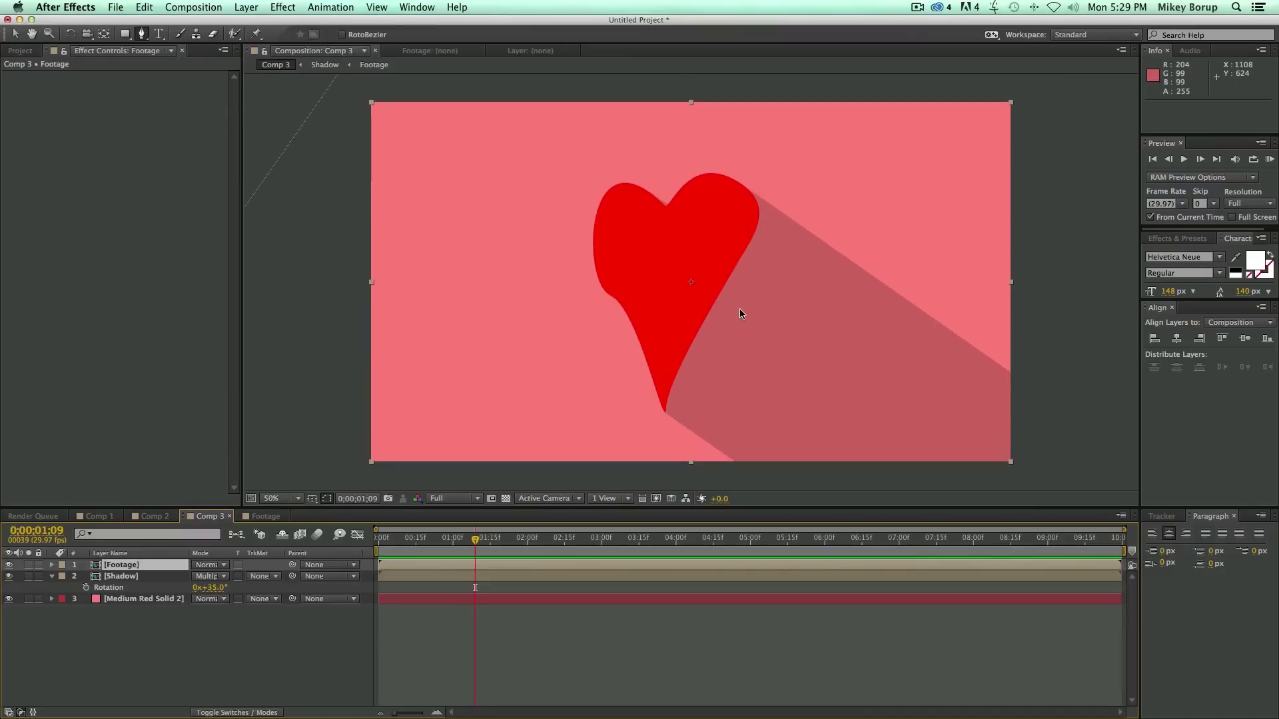
mouse_move(214, 589)
left_mouse_down()
mouse_move(275, 589)
mouse_move(220, 589)
left_mouse_up()
left_click(267, 516)
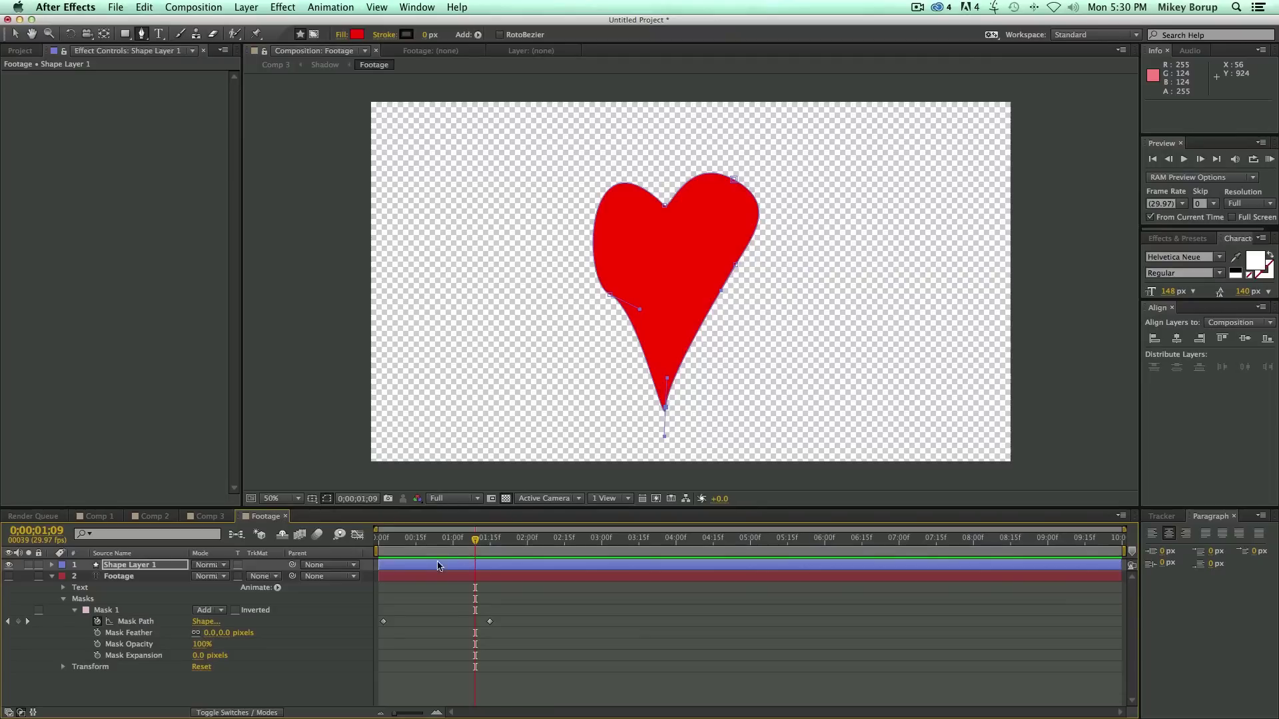
left_click(125, 566)
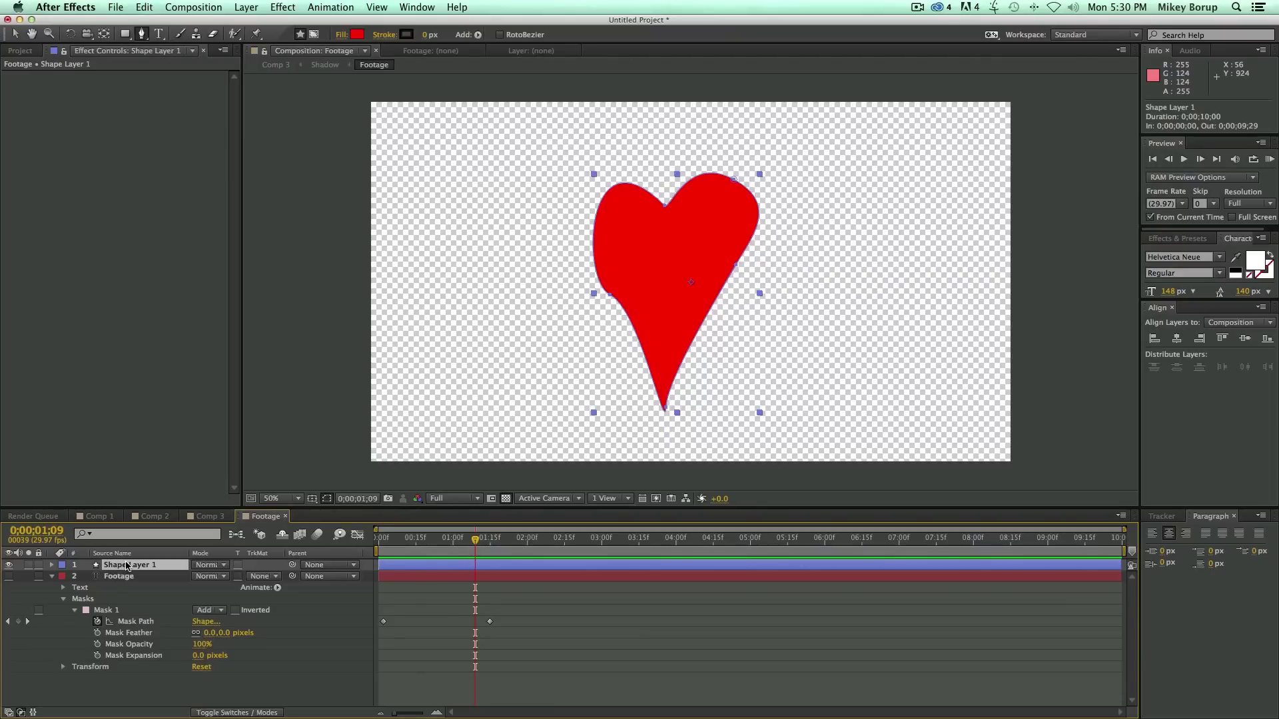
key("Delete")
left_click(8, 565)
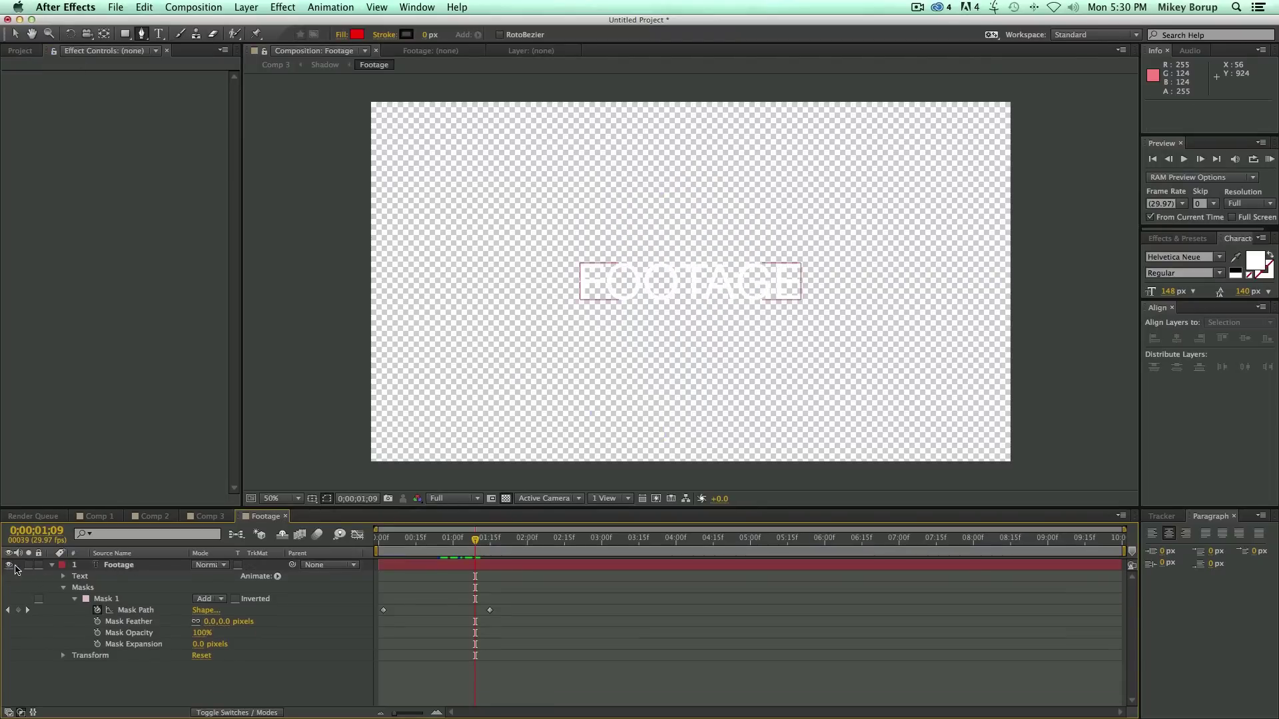
Retype the FOOTAGE text as the new title name and inspect its long shadow in Comp 3
left_click(437, 566)
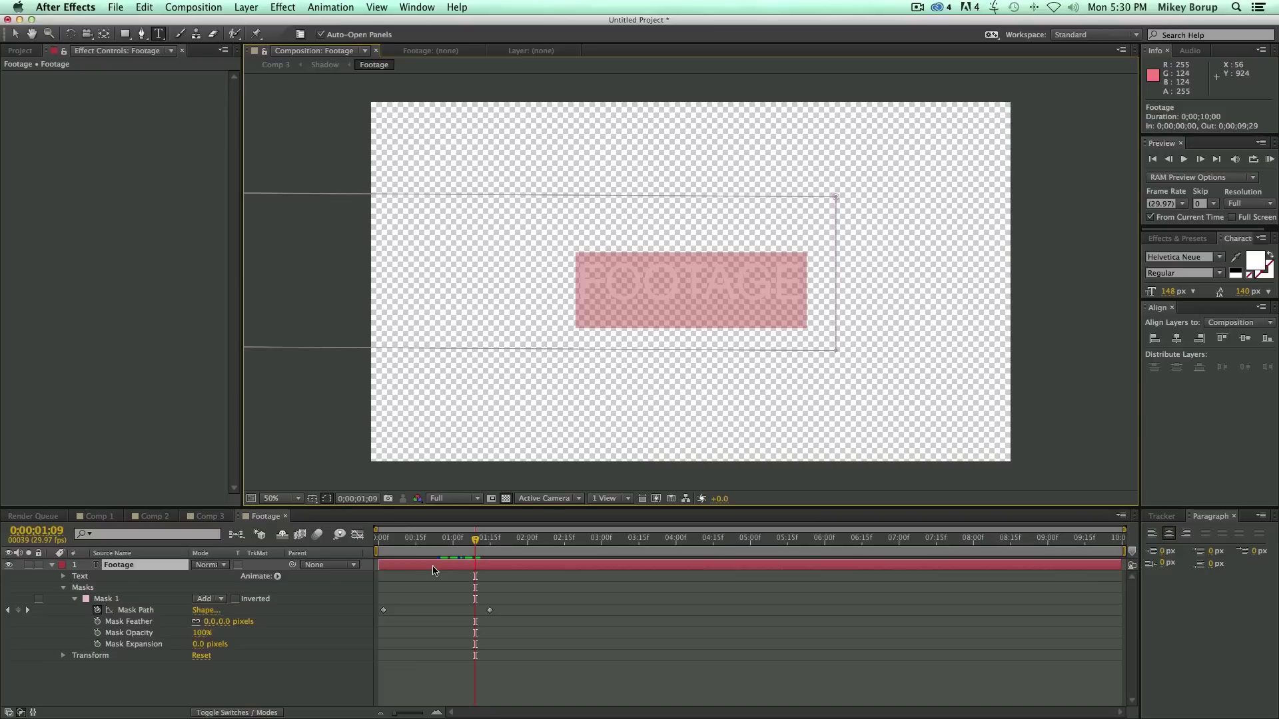
type("MIKEY")
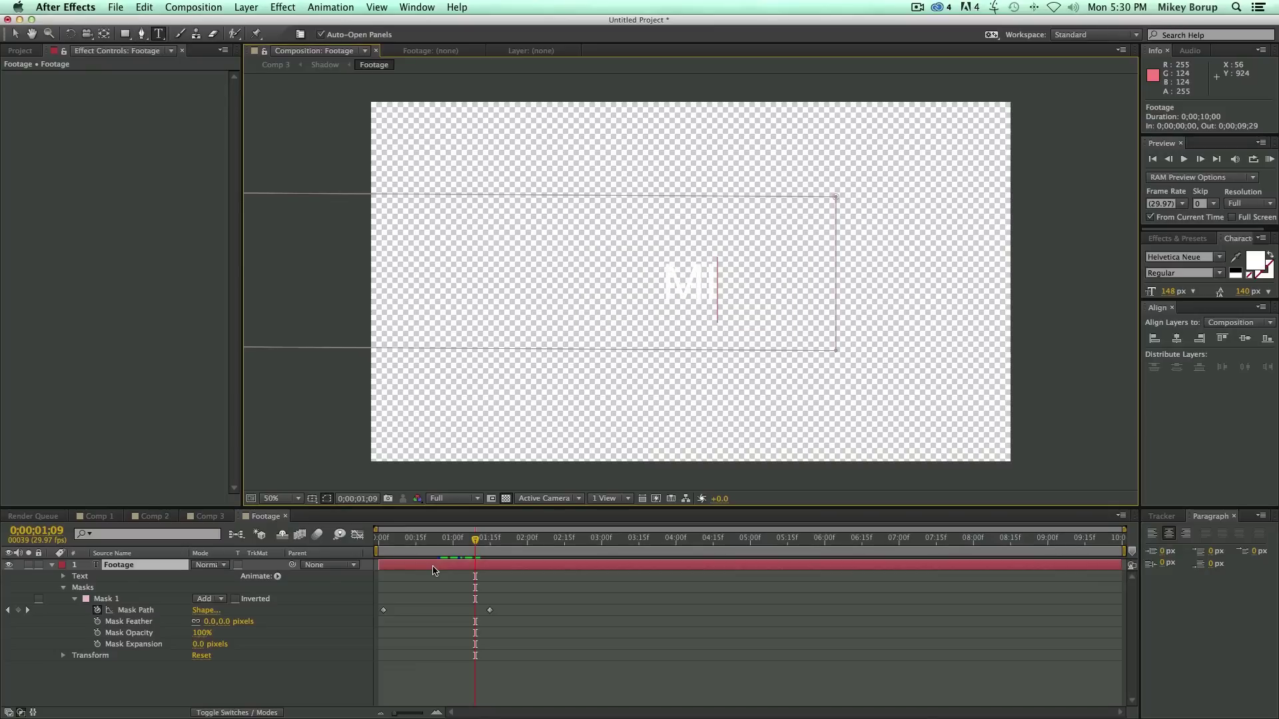
key("KP_Enter")
left_click(208, 517)
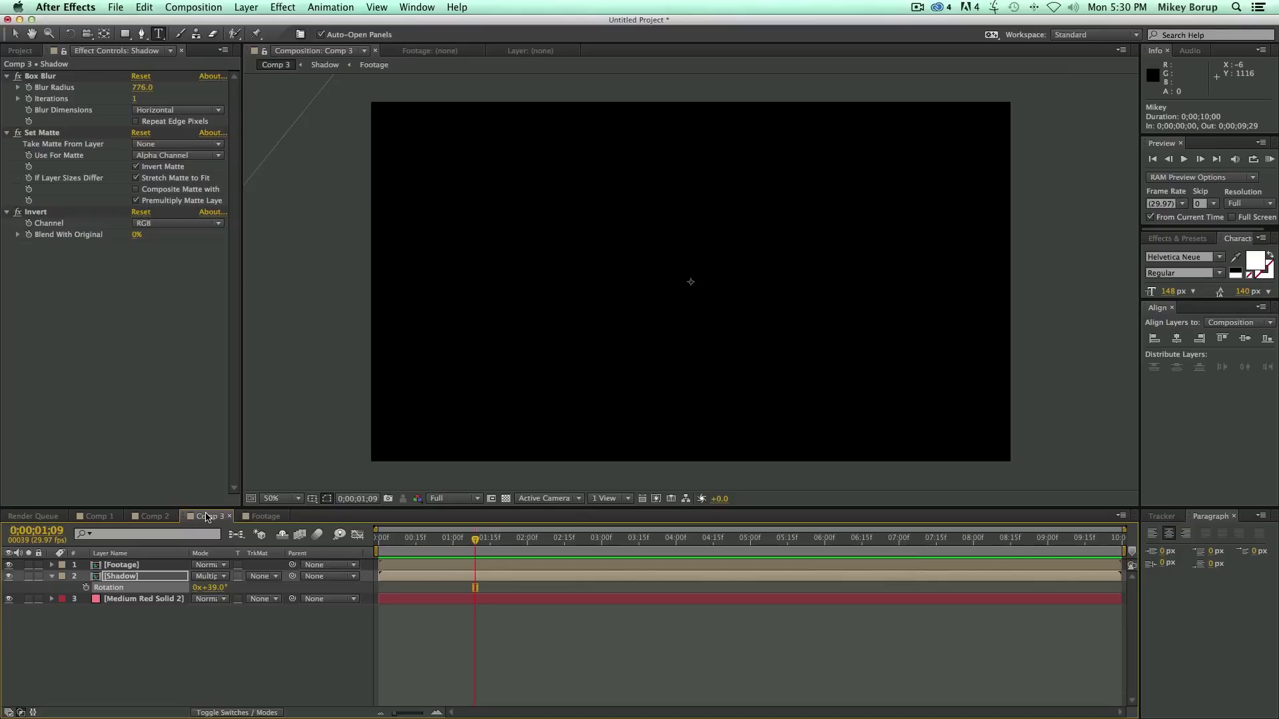
key("period")
key("period")
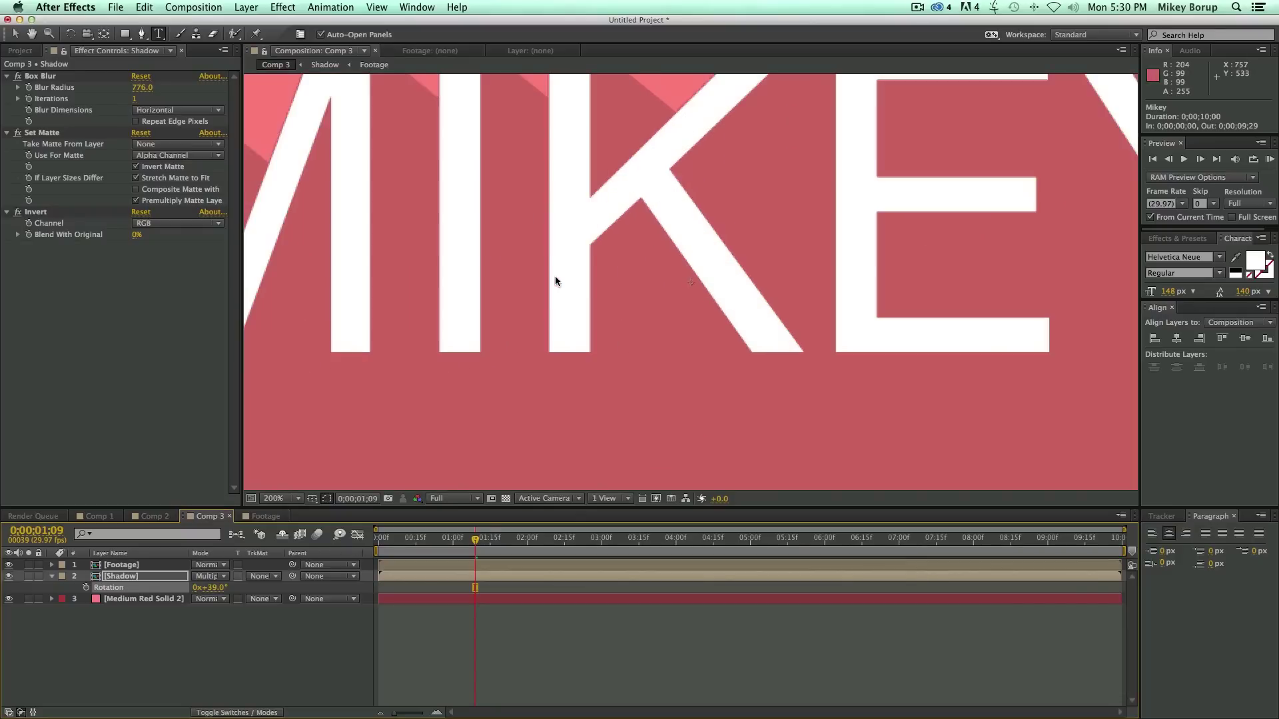
key("comma")
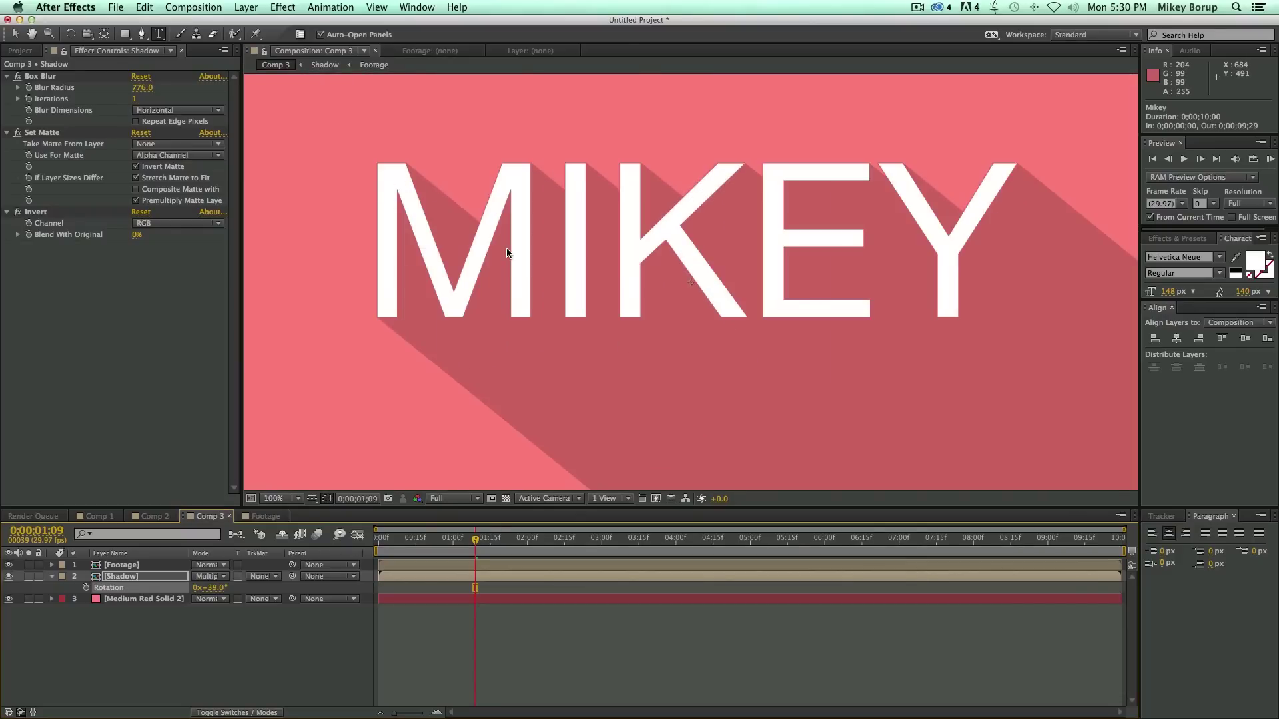
left_click(447, 656)
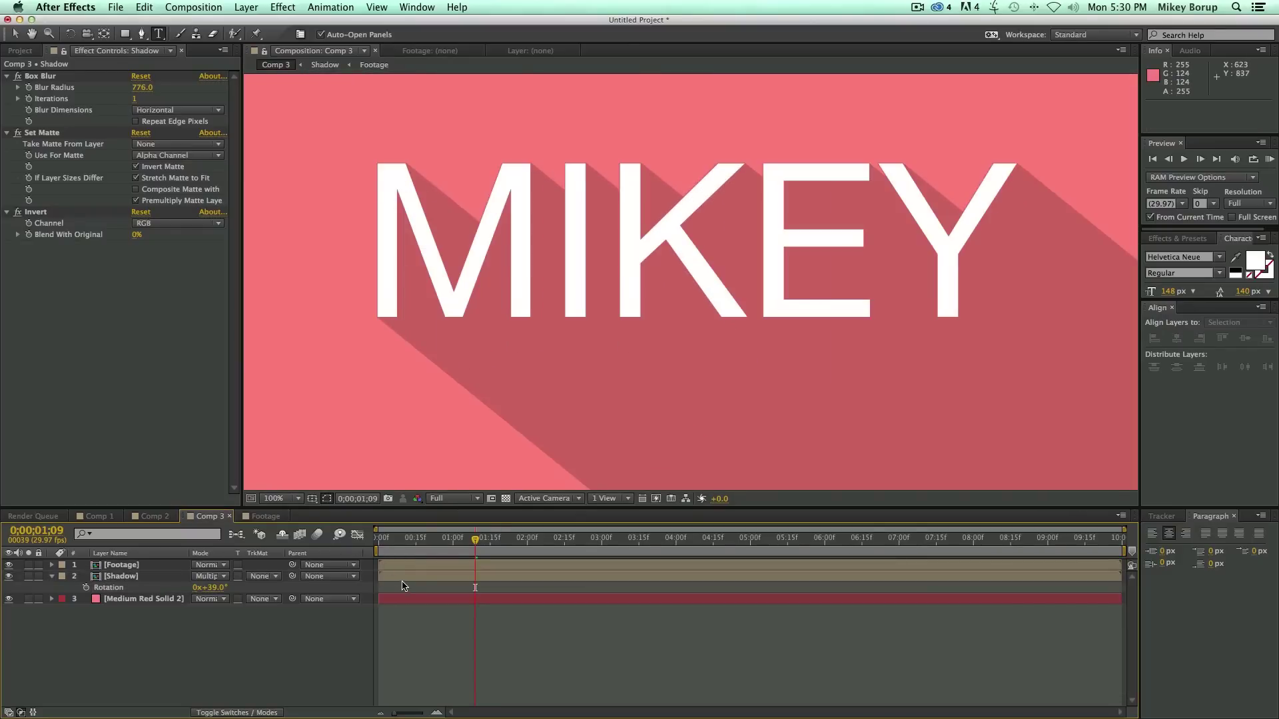
left_click(404, 578)
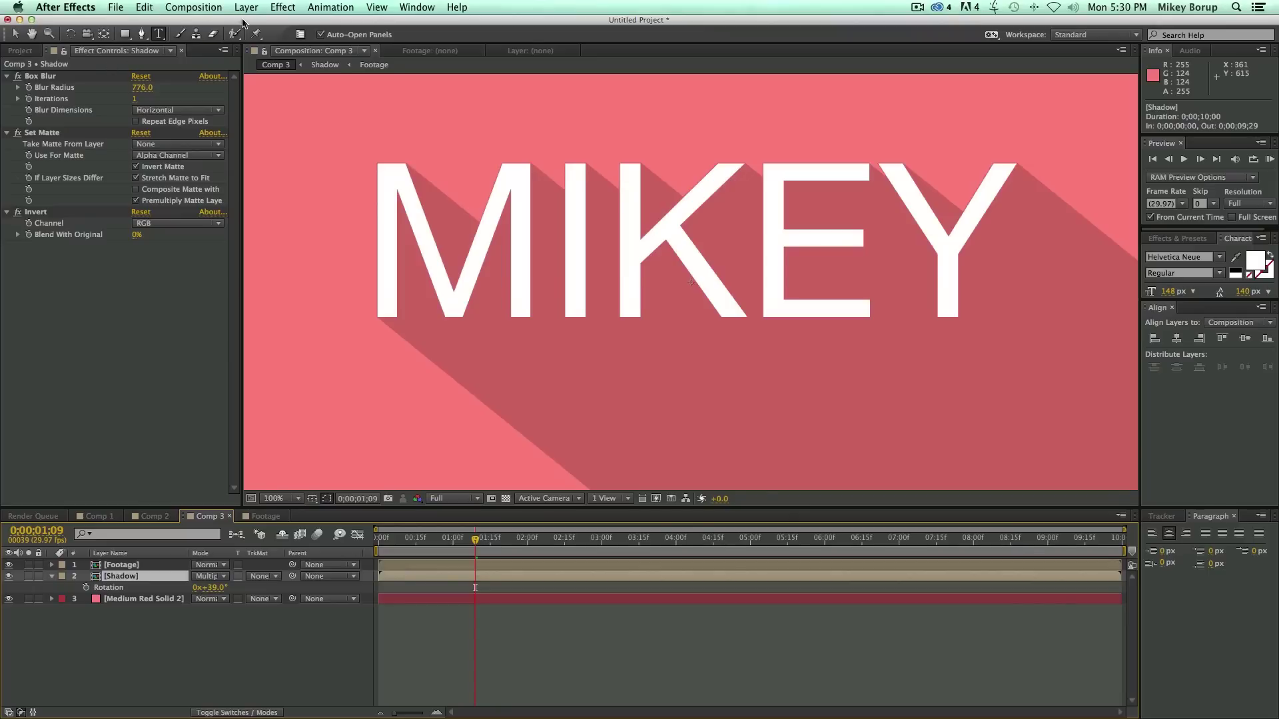
left_click(145, 567)
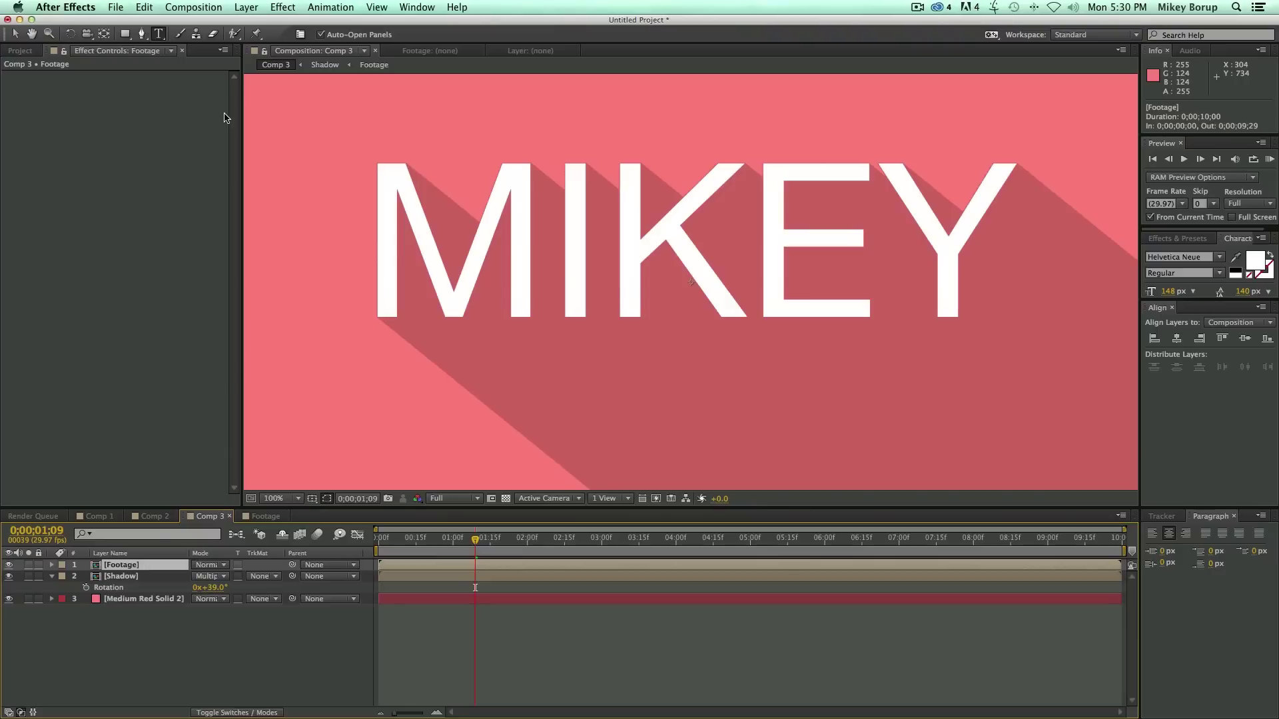
Add a Drop Shadow layer style to the title text and expand its settings, keeping Angle at 120°
left_click(245, 7)
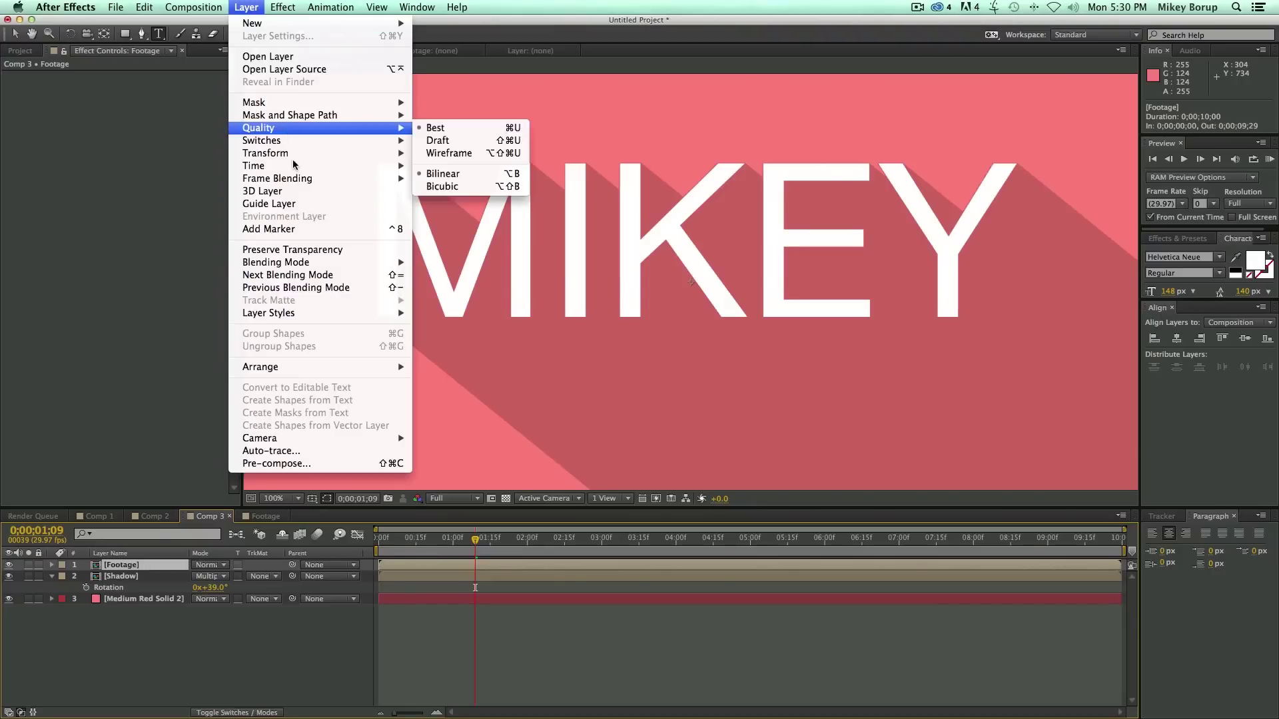
mouse_move(290, 314)
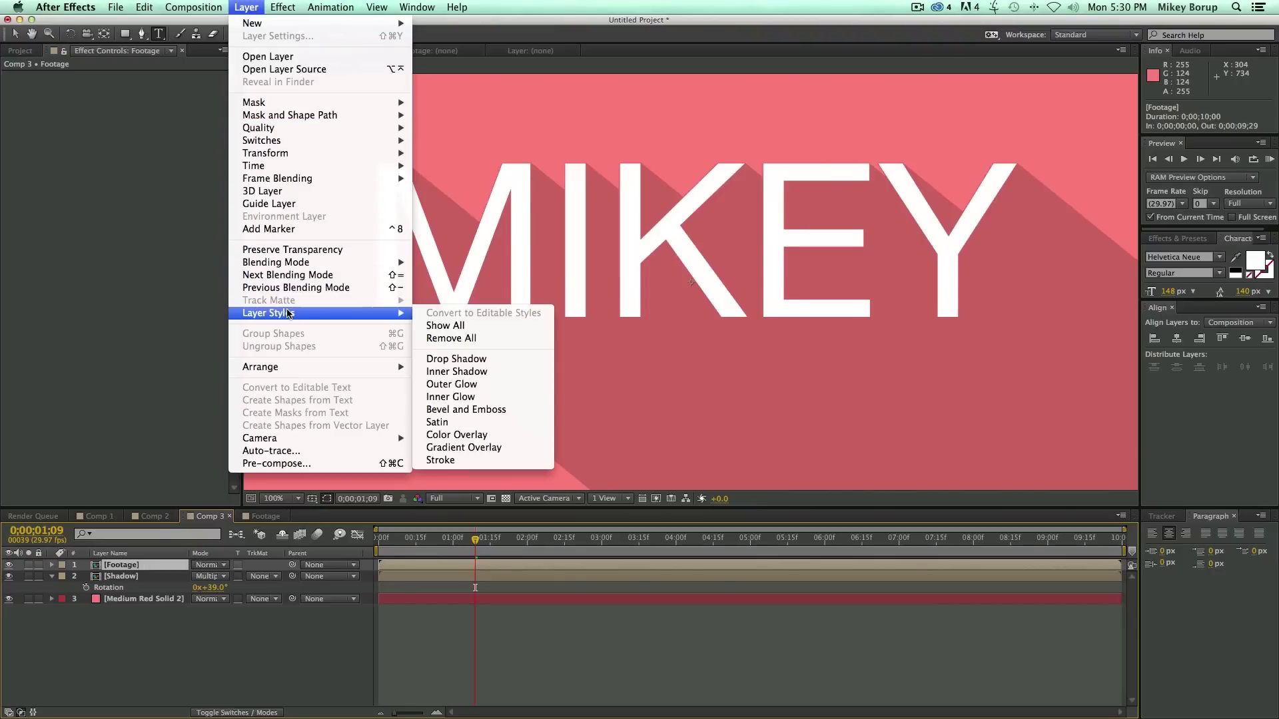
left_click(459, 359)
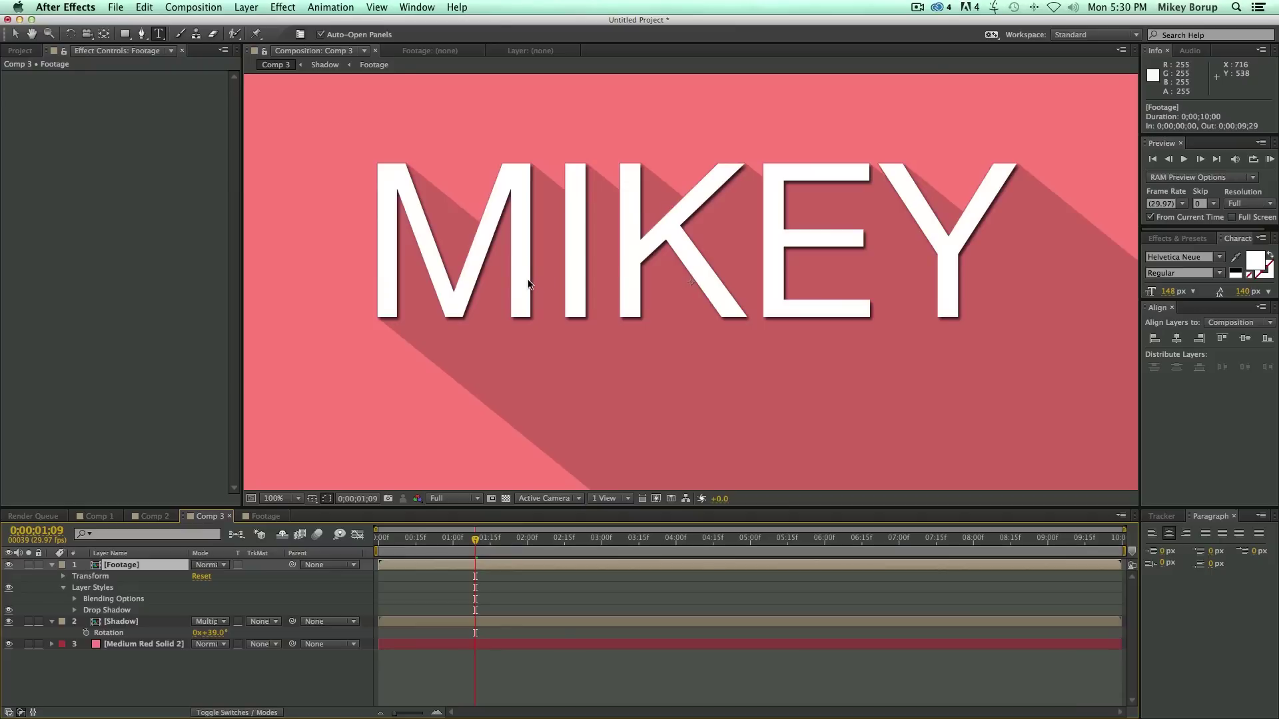
key("period")
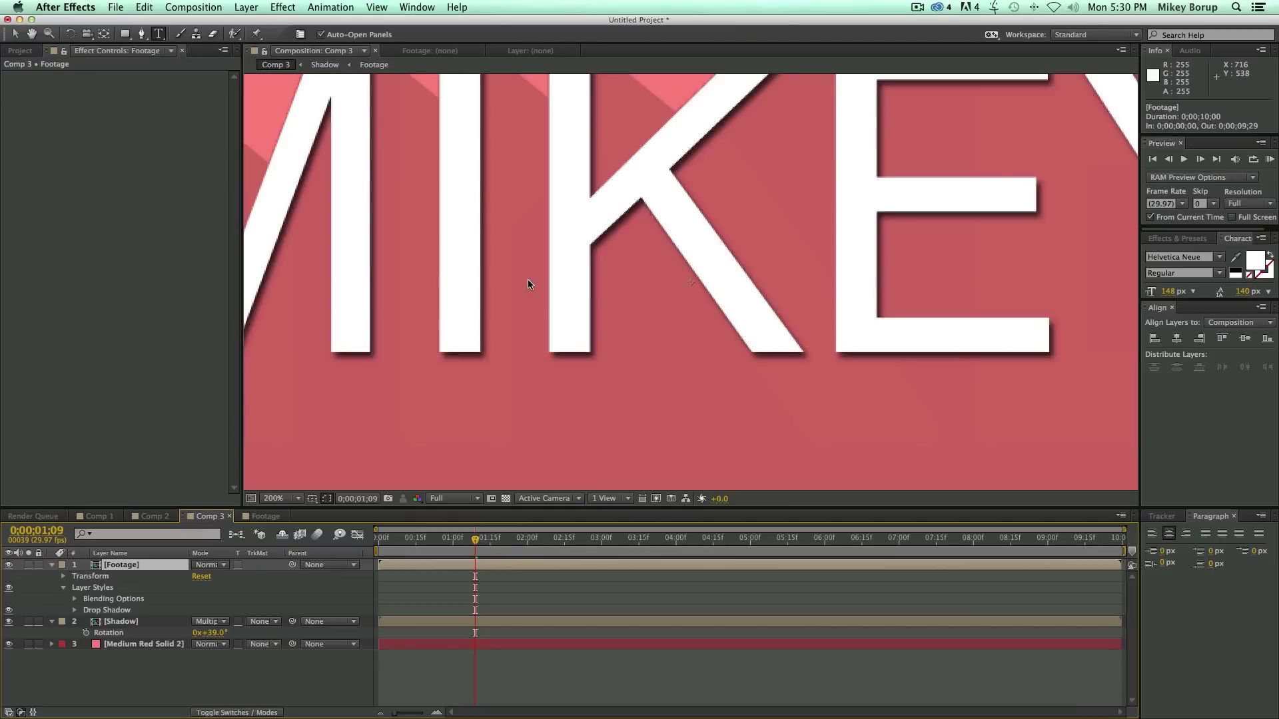
key("comma")
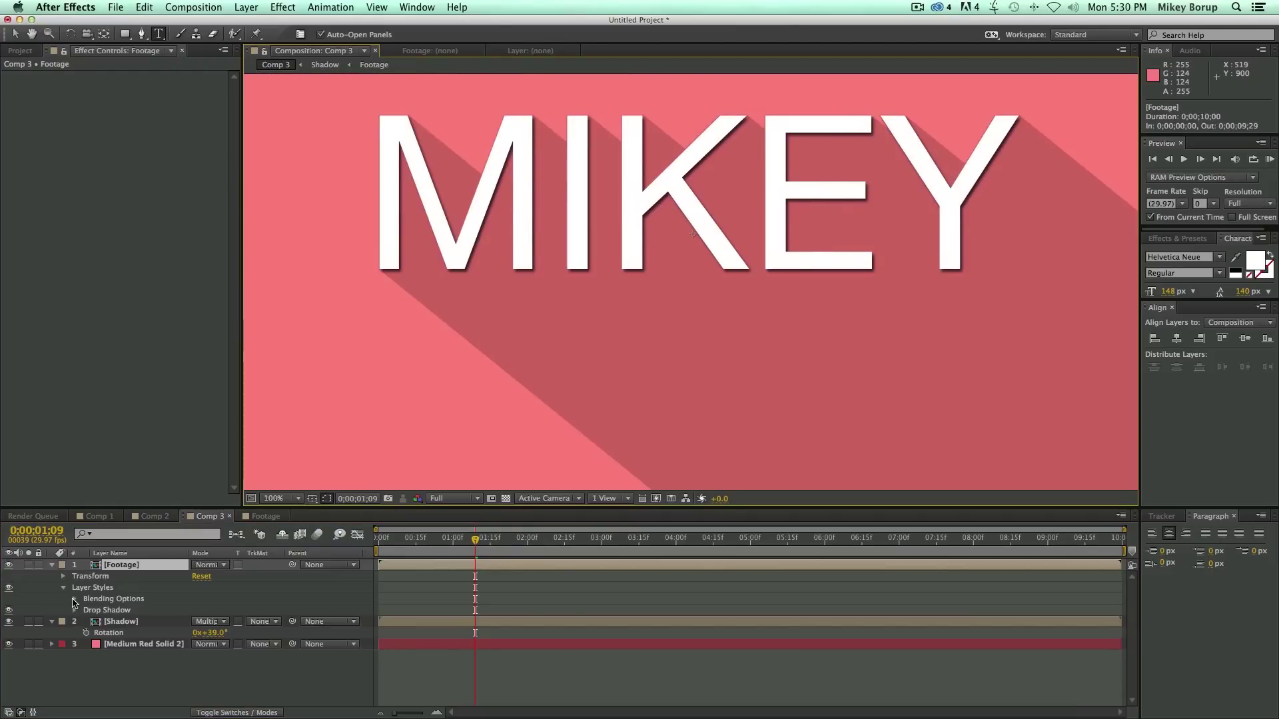
left_click_drag(184, 510, 185, 412)
left_click(75, 513)
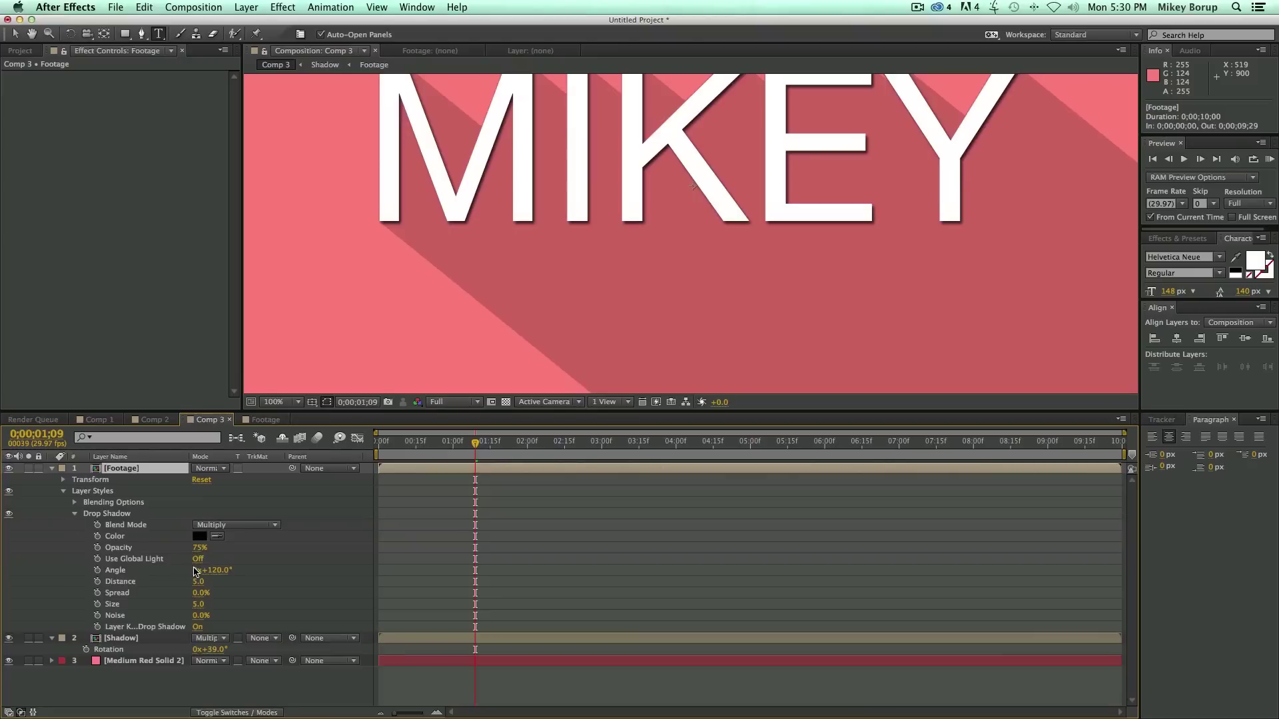
mouse_move(219, 570)
left_mouse_down()
mouse_move(293, 573)
mouse_move(239, 571)
left_mouse_up()
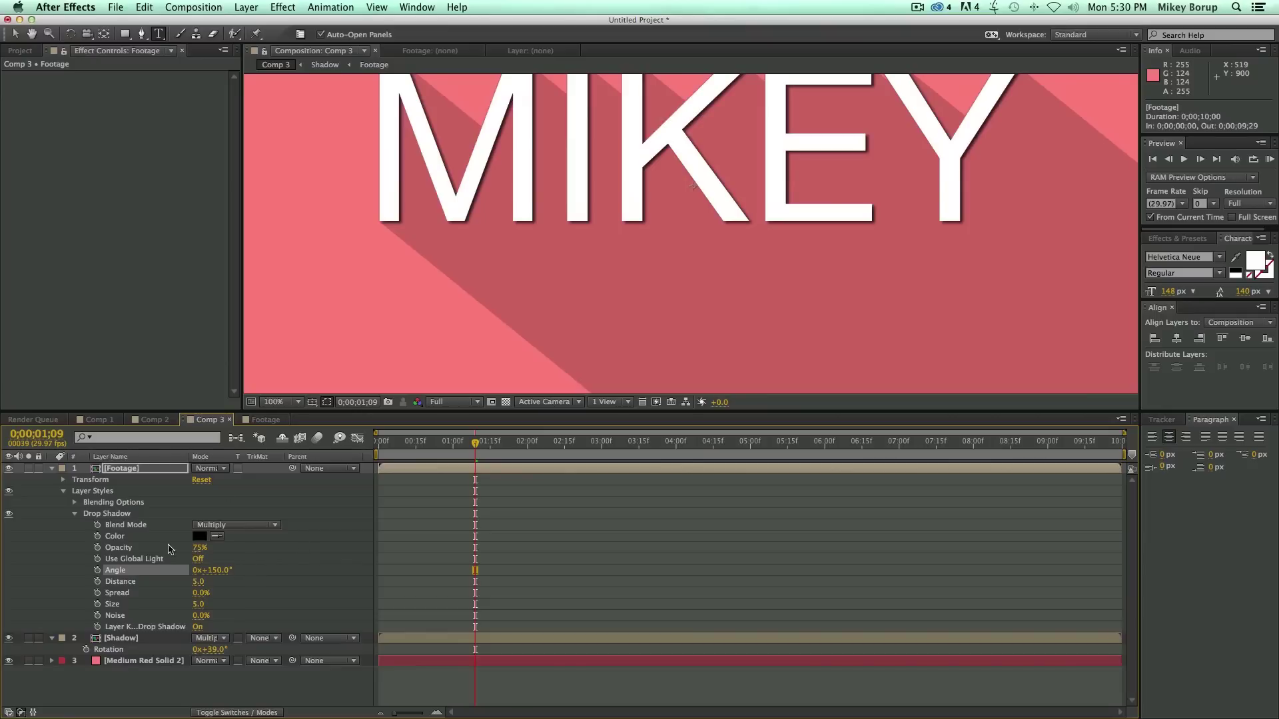
key("super+z")
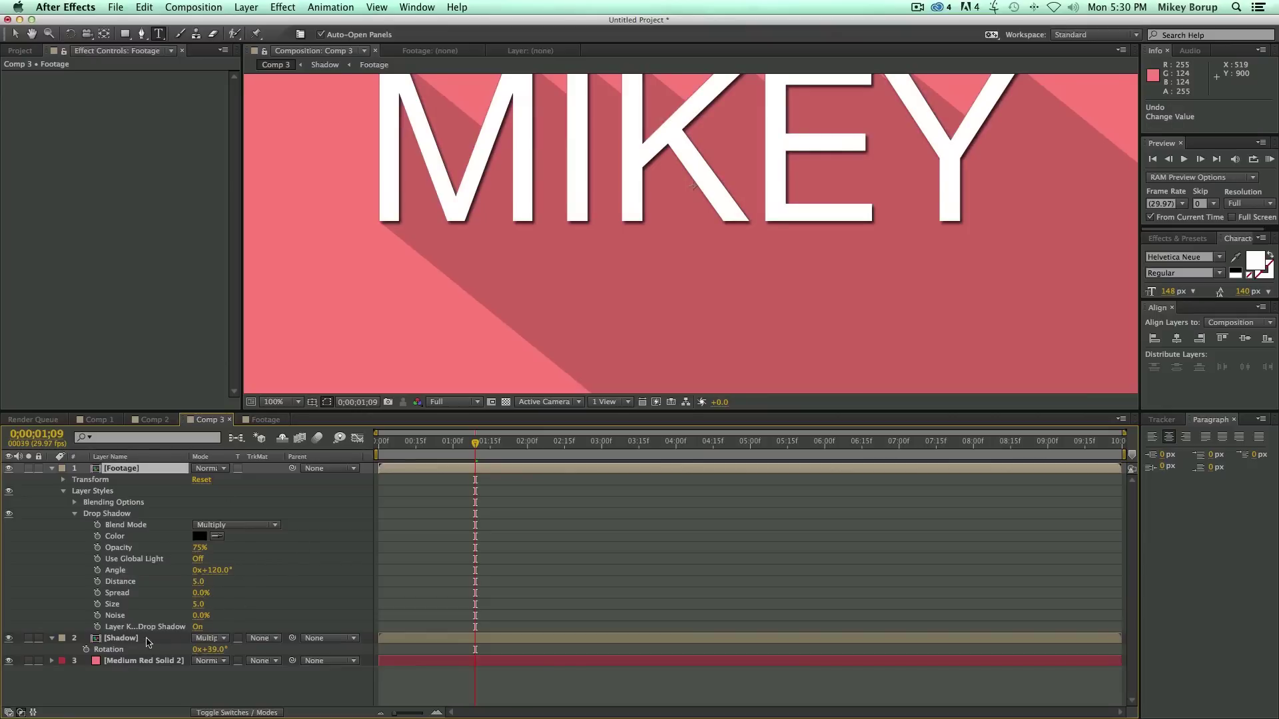
Drive the drop shadow Angle by an expression on Shadow's rotation, wrapped as (…-180)*-1
left_click(98, 570, "alt")
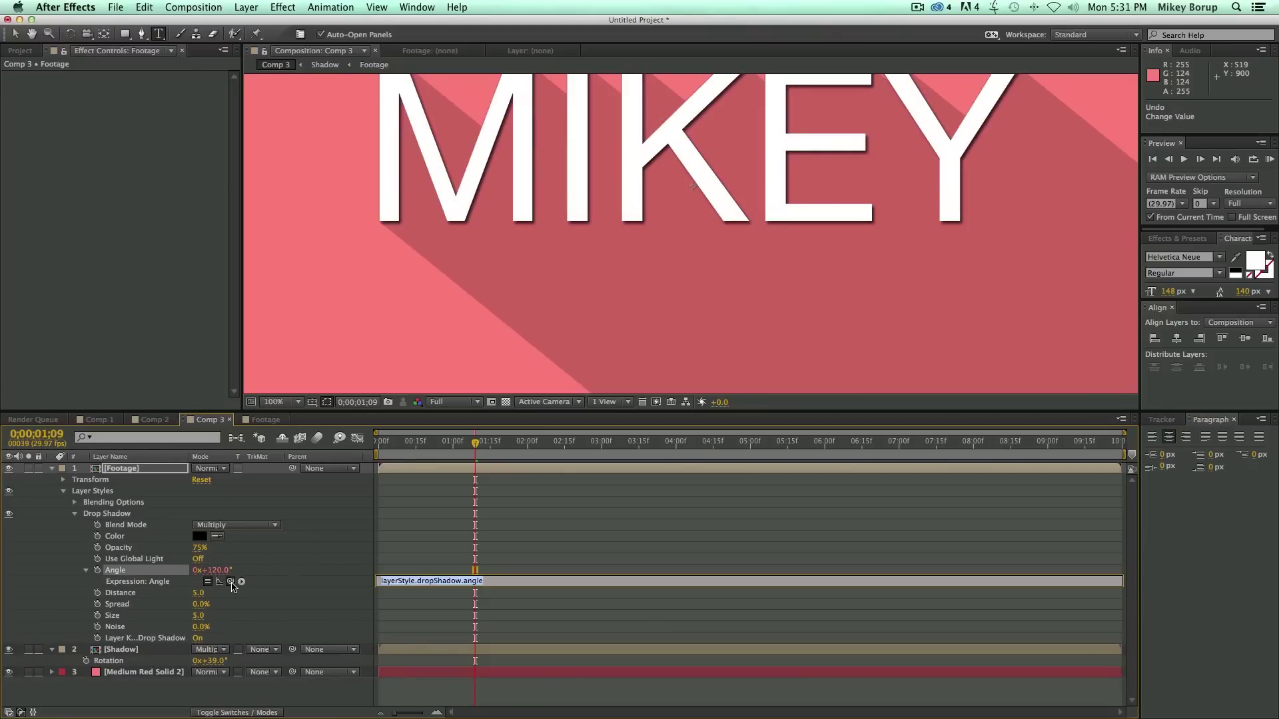
left_click_drag(227, 583, 113, 664)
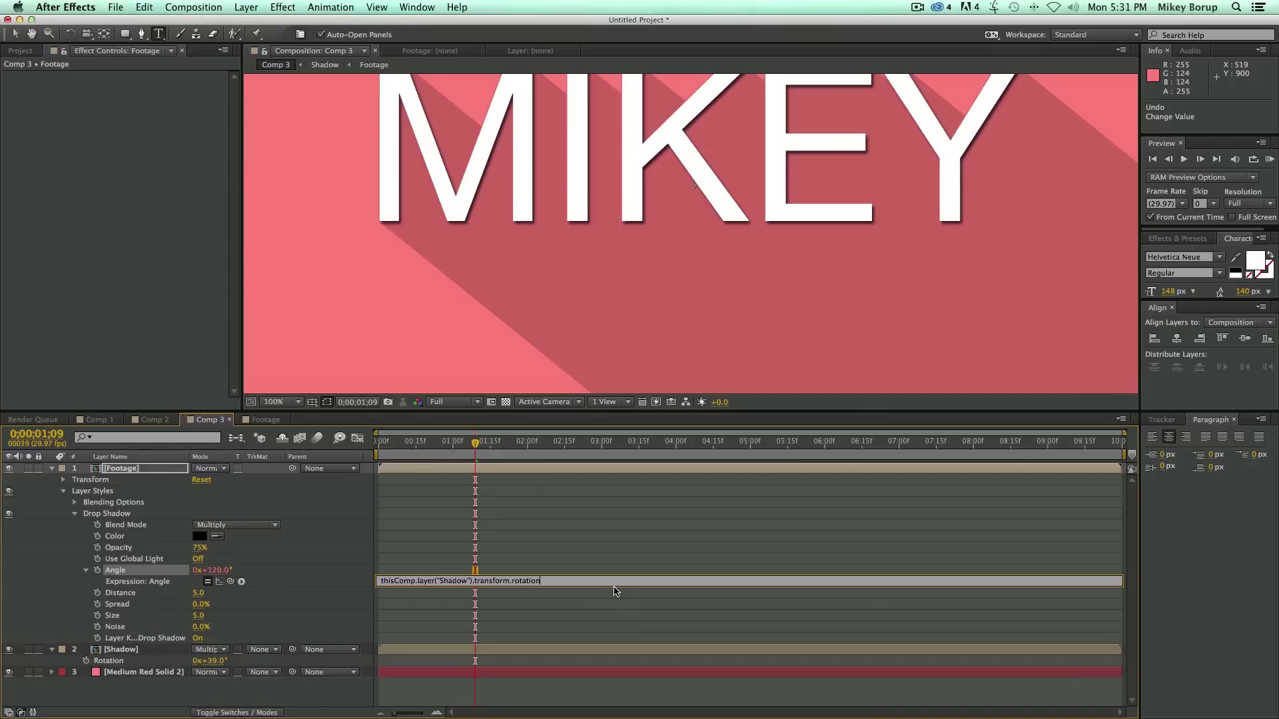
left_click(550, 584)
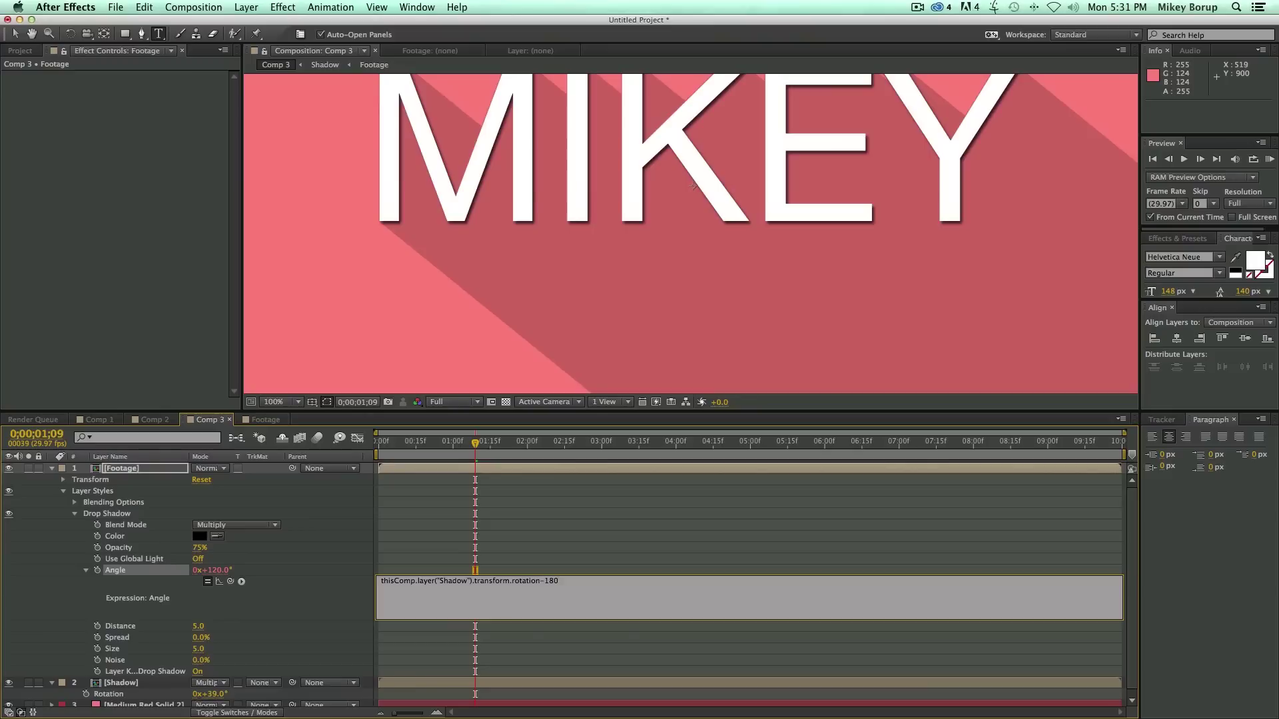
type("(")
left_click(460, 421)
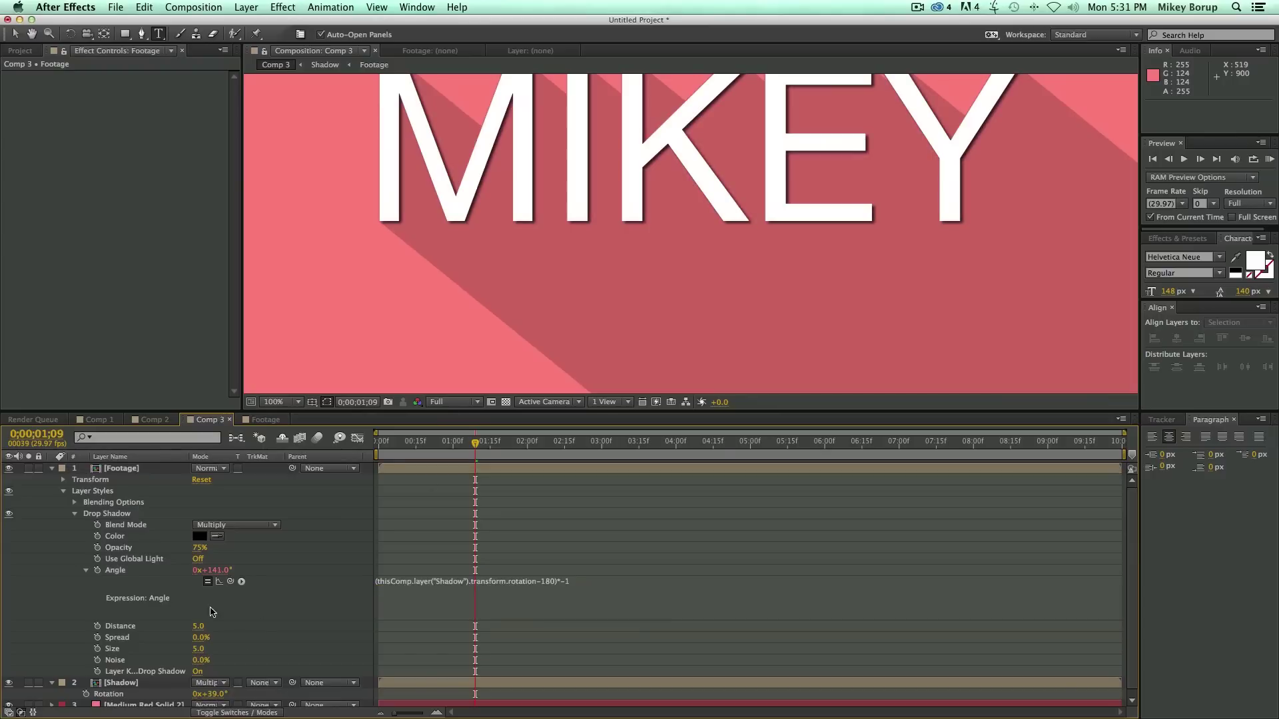
left_click_drag(215, 695, 460, 509)
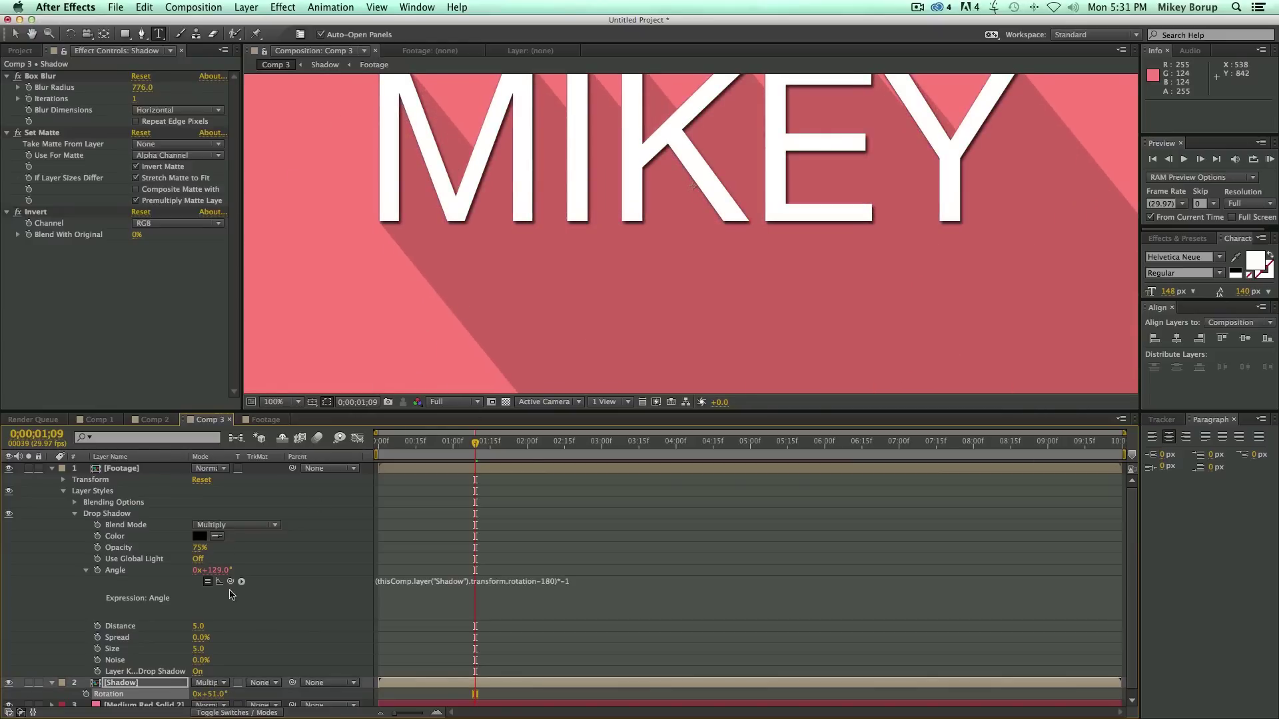
Lower the drop shadow opacity to 17%, zoom out to 25%, and rotate Shadow to 121°
left_click_drag(200, 550, 160, 547)
left_click(160, 548)
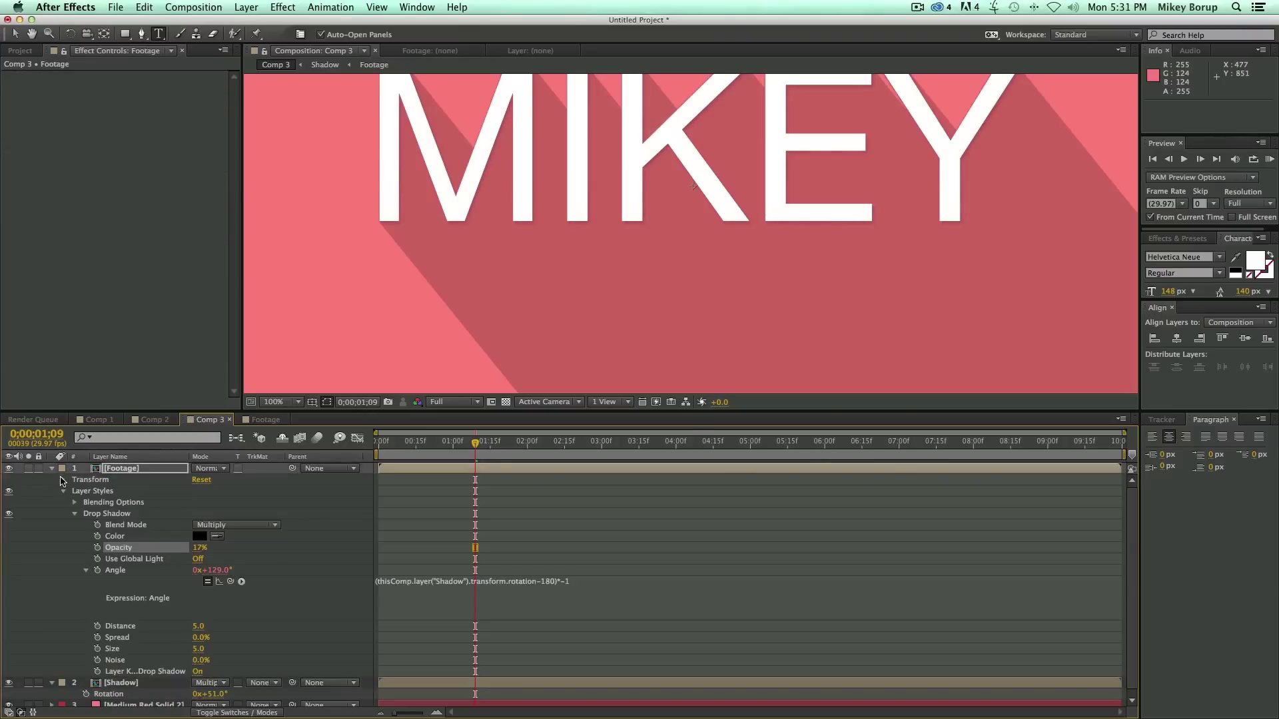
left_click(52, 468)
key("comma")
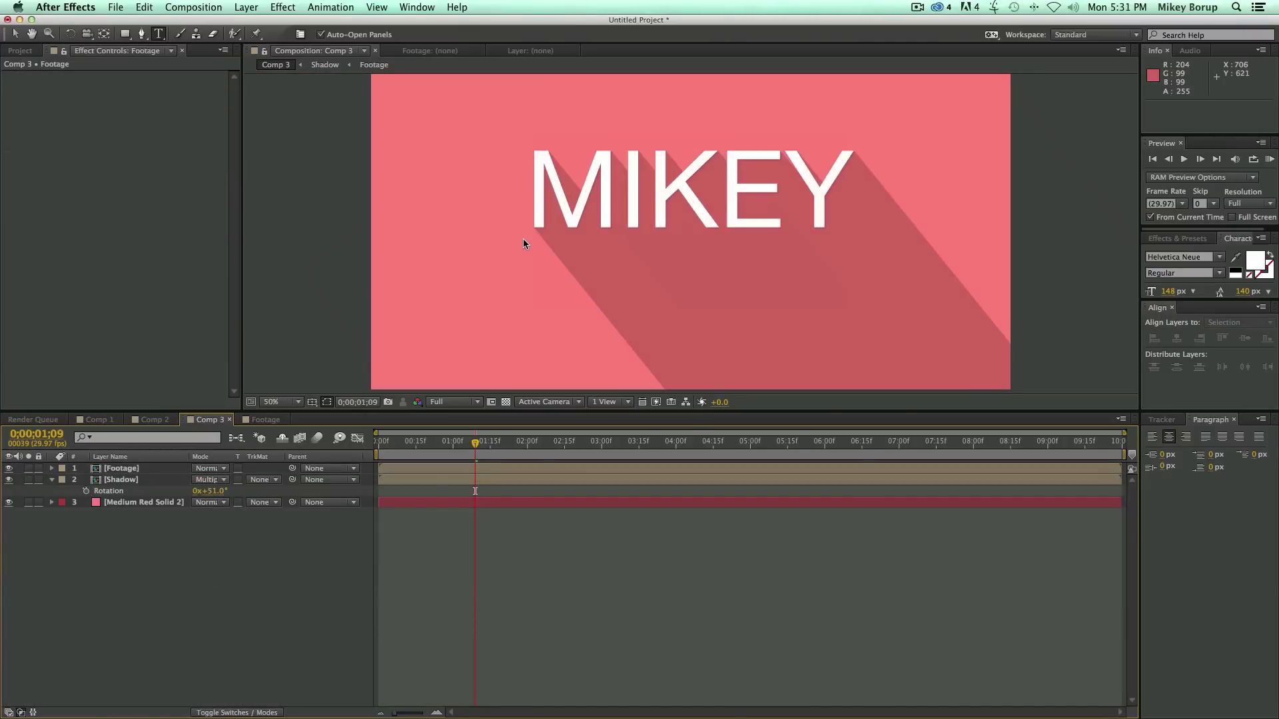
key("comma")
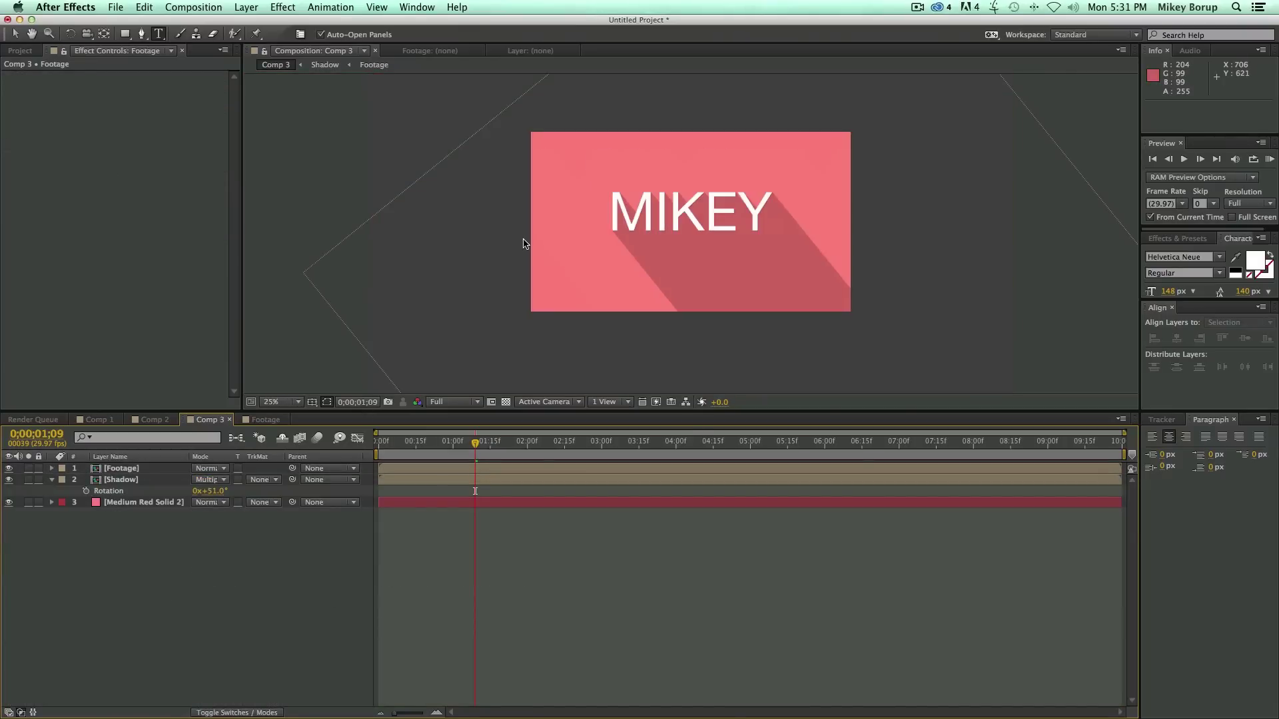
left_click(15, 33)
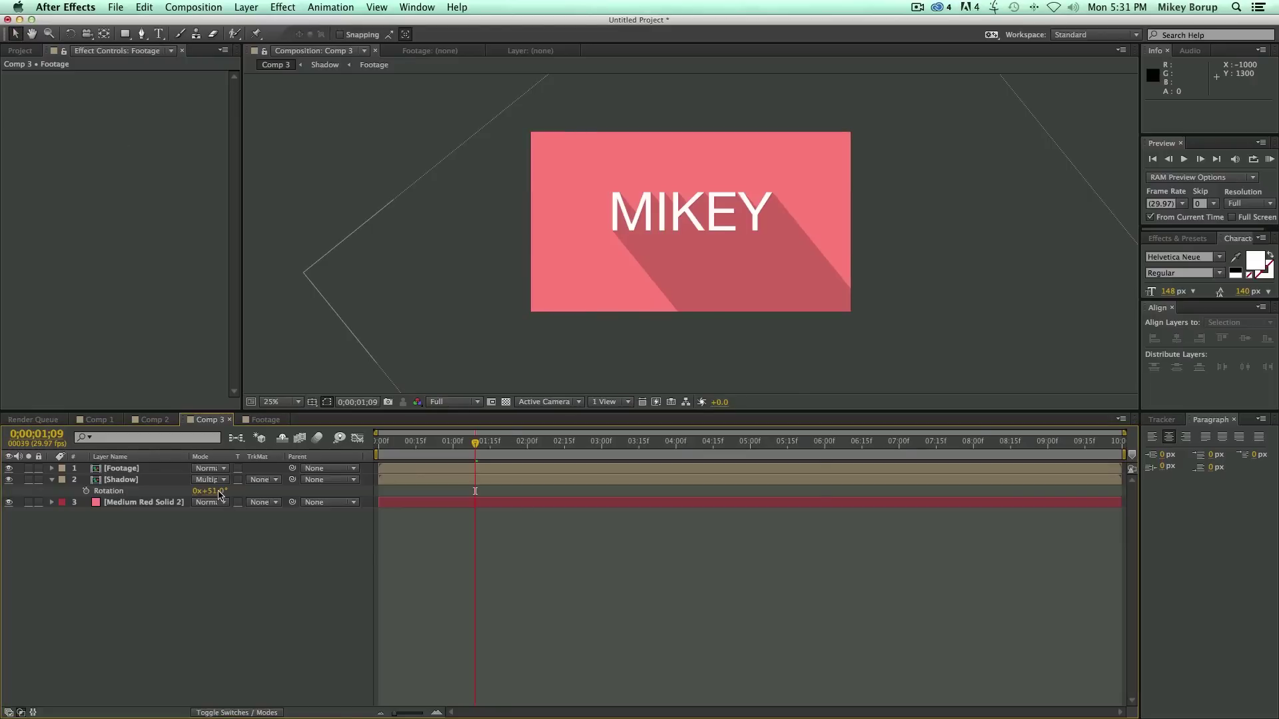
left_click(86, 491)
left_click_drag(216, 491, 266, 496)
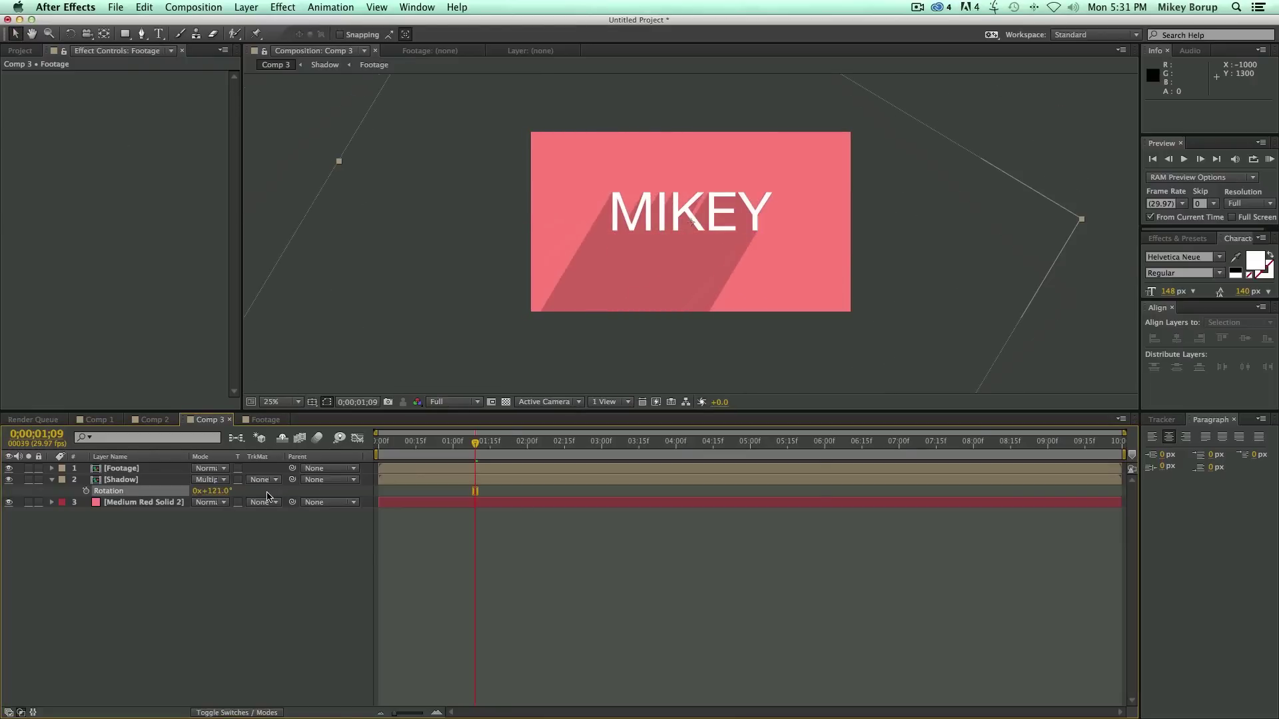
left_click(629, 585)
Add a new adjustment layer with a frame-sized ellipse mask
left_click(245, 8)
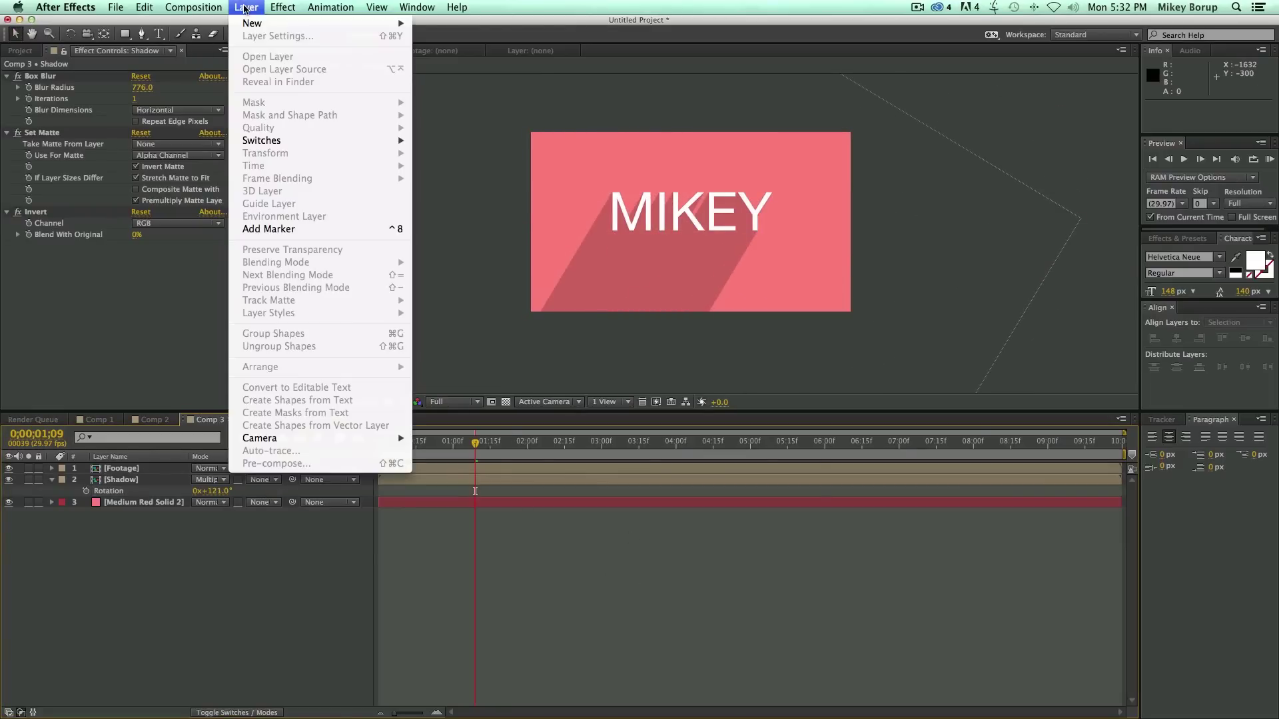
mouse_move(256, 23)
left_click(476, 103)
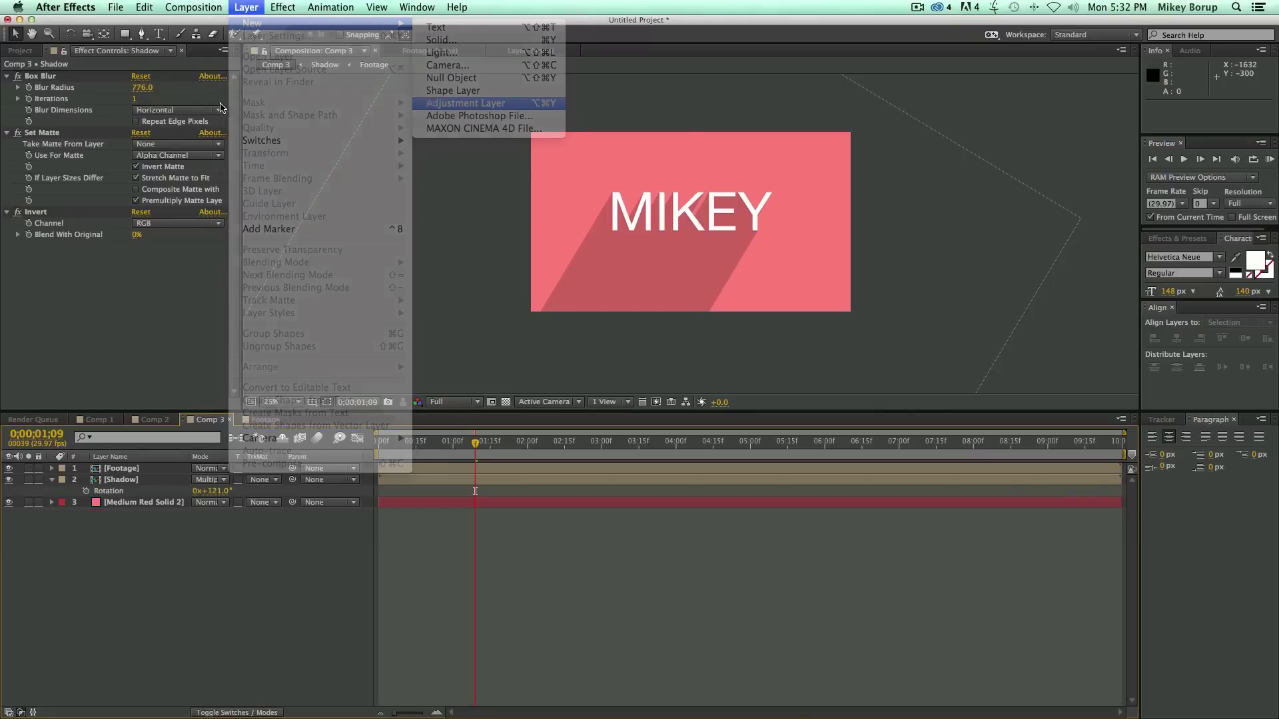
left_click(125, 37)
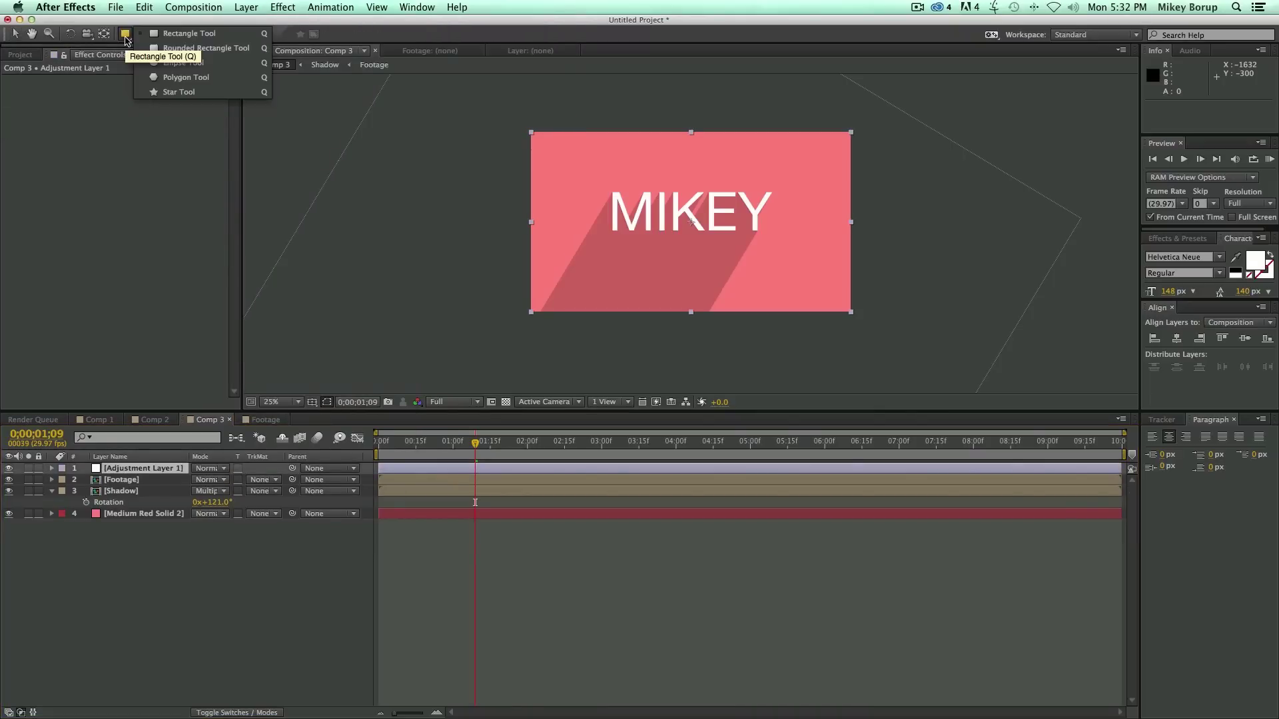
left_click(186, 62)
double_click(125, 33)
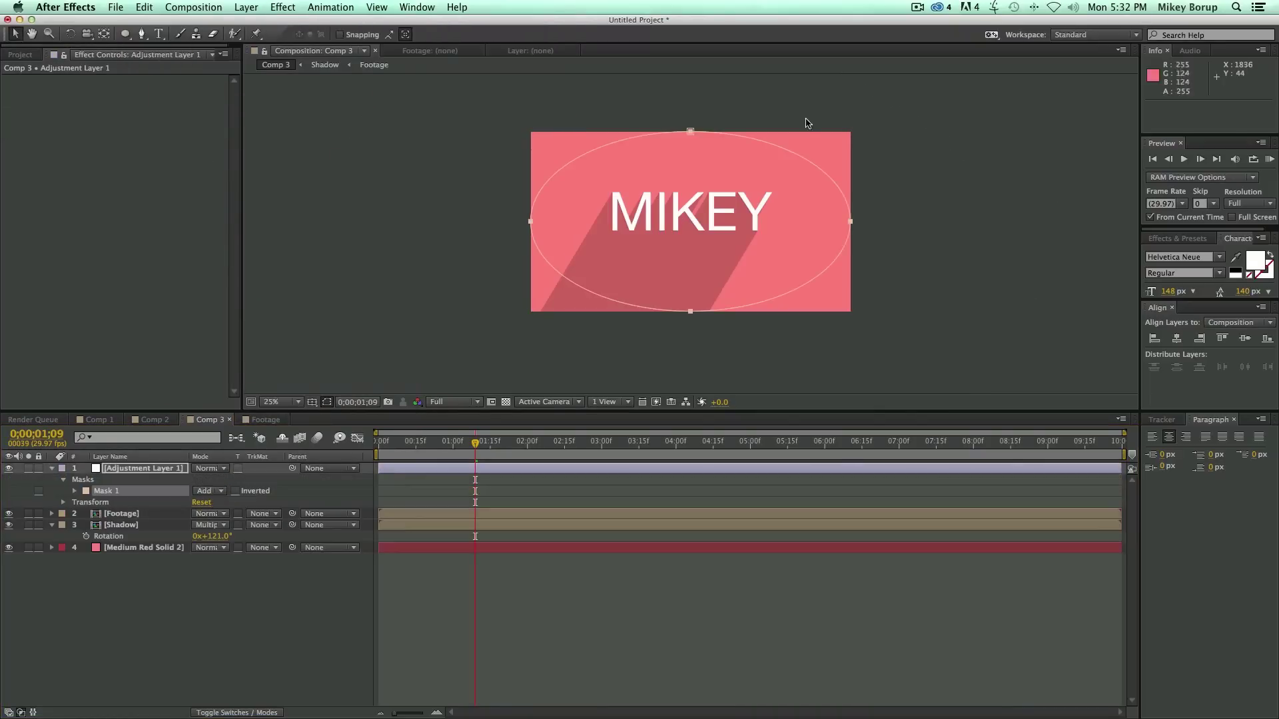
Apply Exposure at -1.50 and invert the ellipse mask with 408-pixel feather
left_click(278, 8)
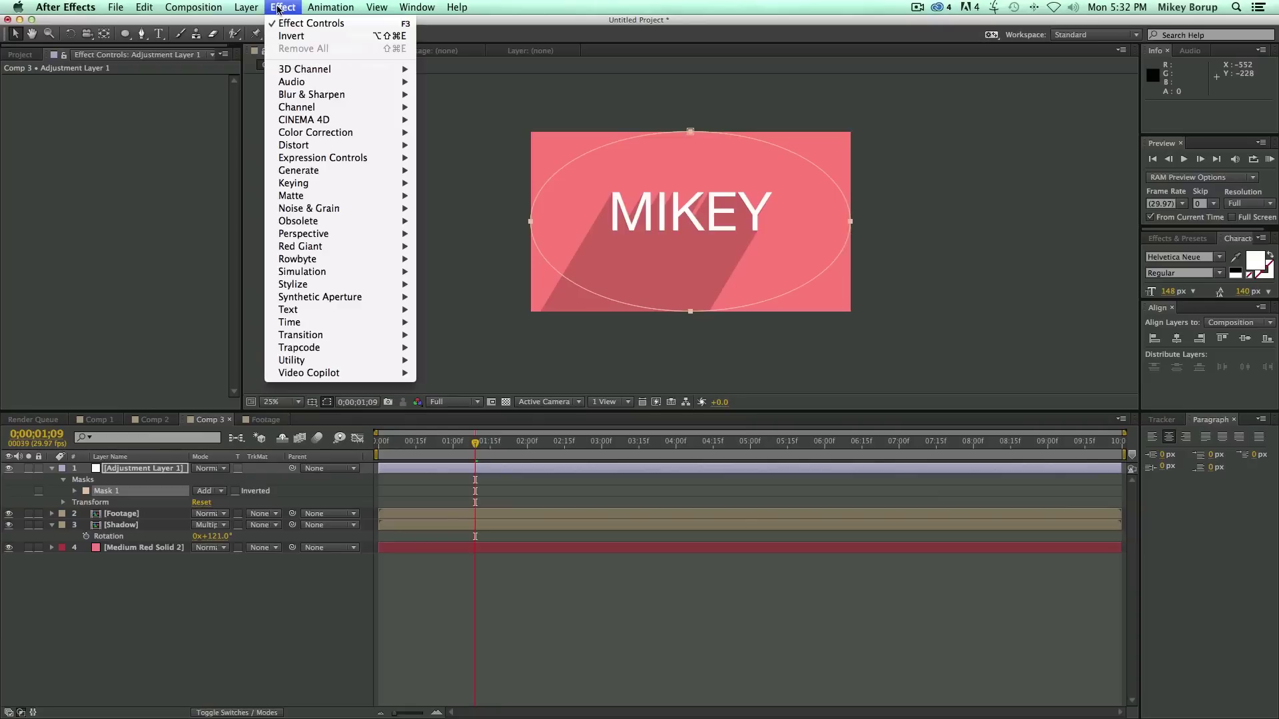
mouse_move(323, 136)
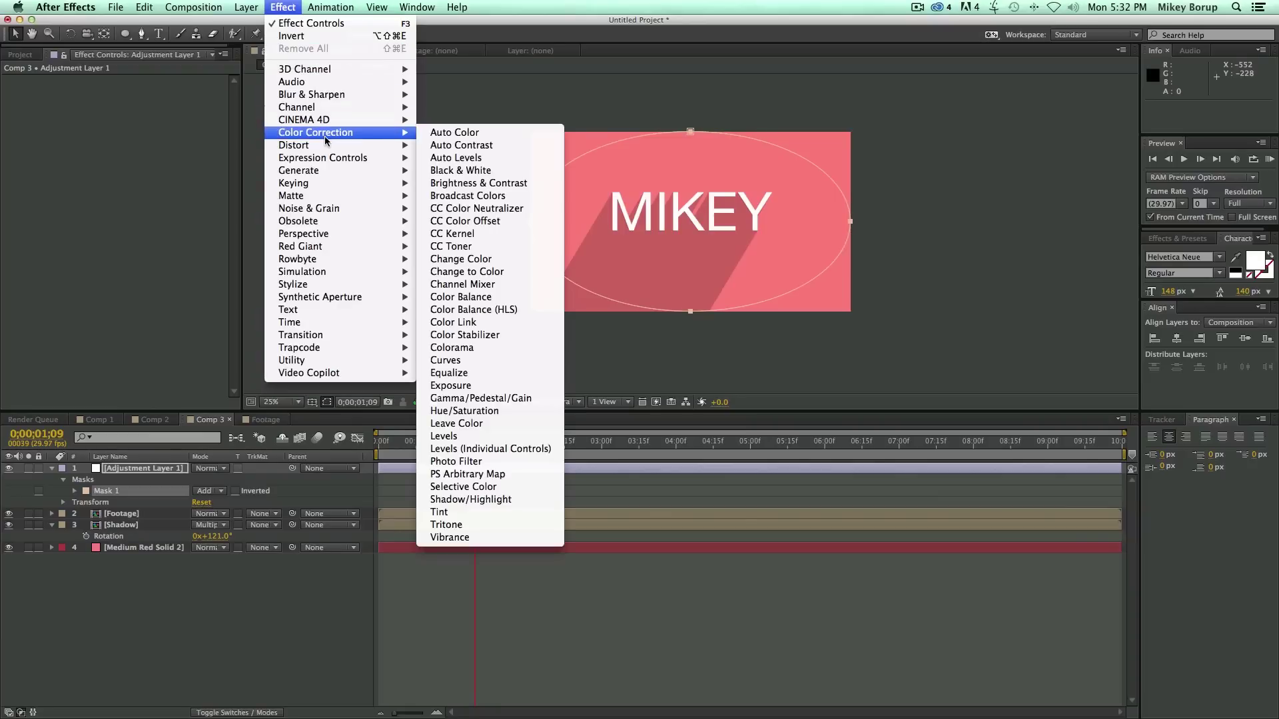
left_click(451, 386)
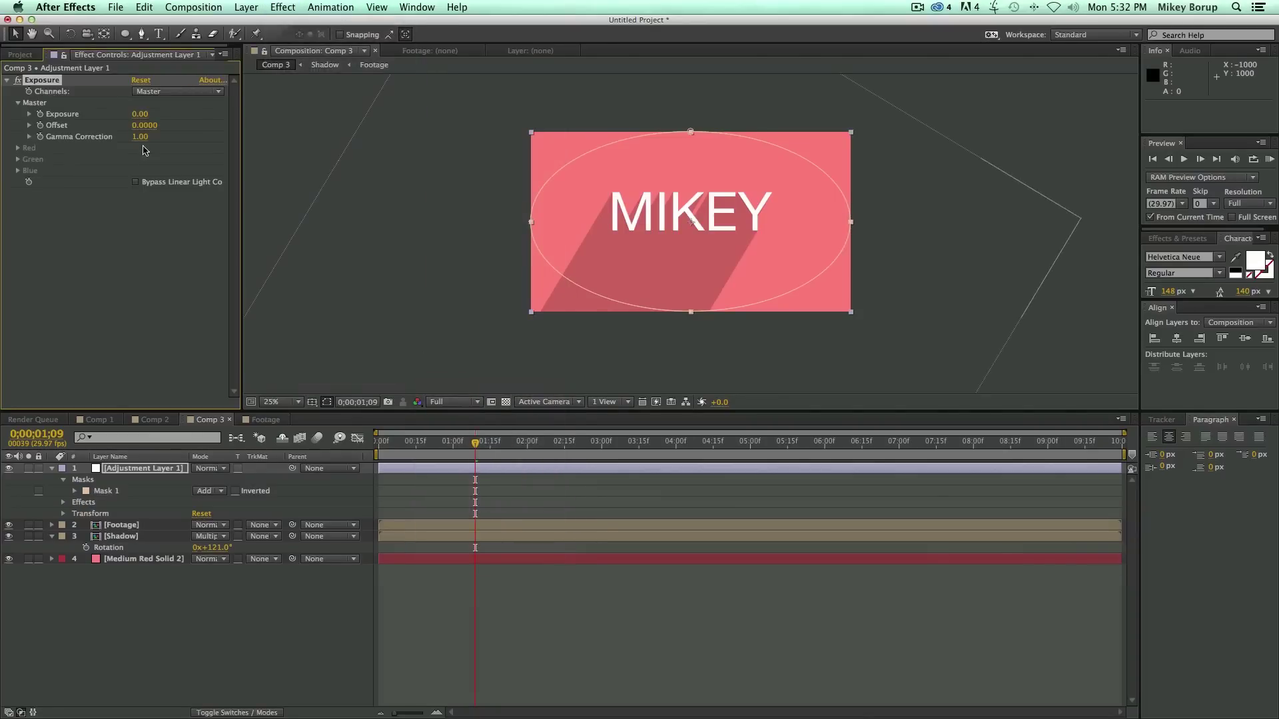
left_click_drag(137, 116, 44, 116)
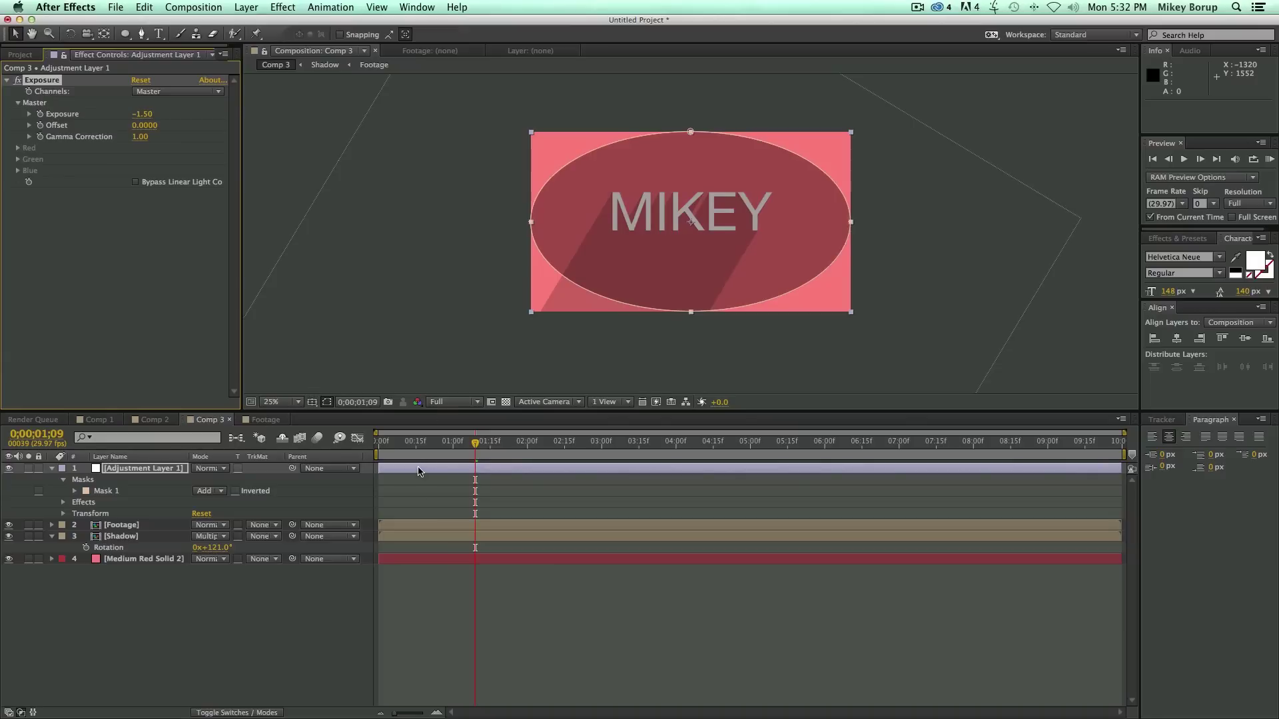
key("f")
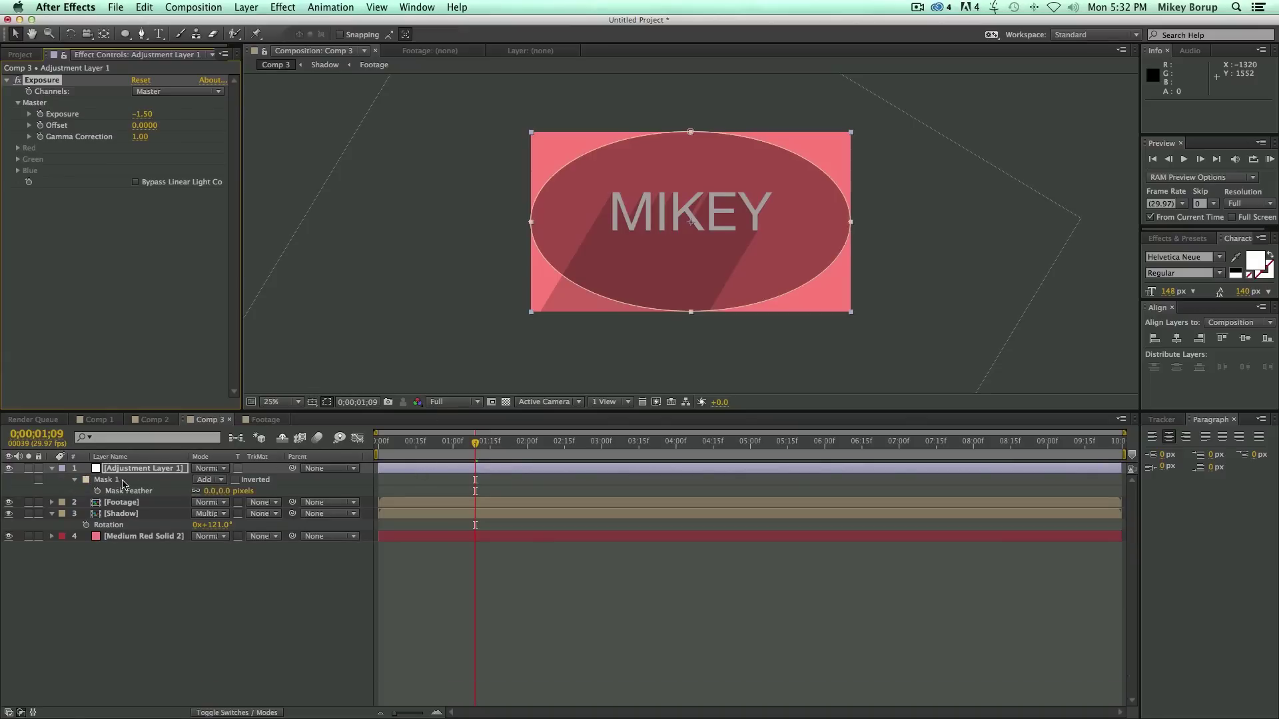
left_click(234, 480)
left_click_drag(208, 493, 493, 506)
left_click(505, 588)
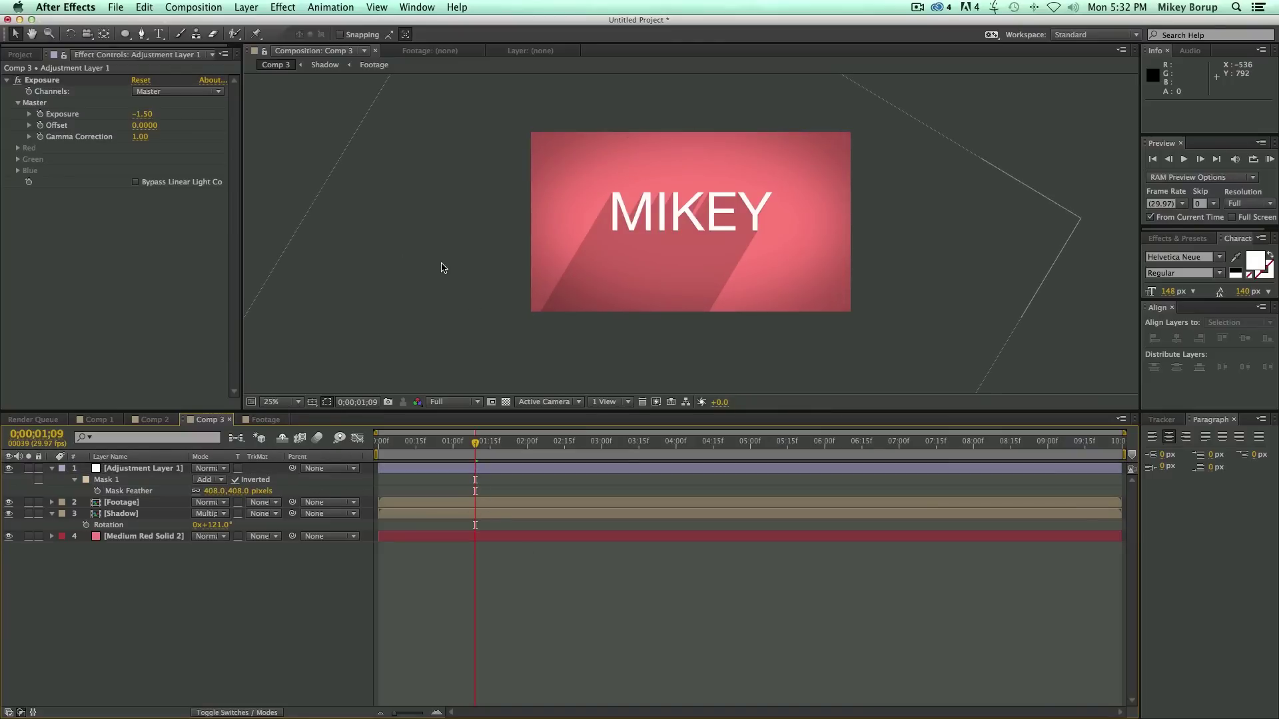
left_click(280, 401)
left_click(280, 406)
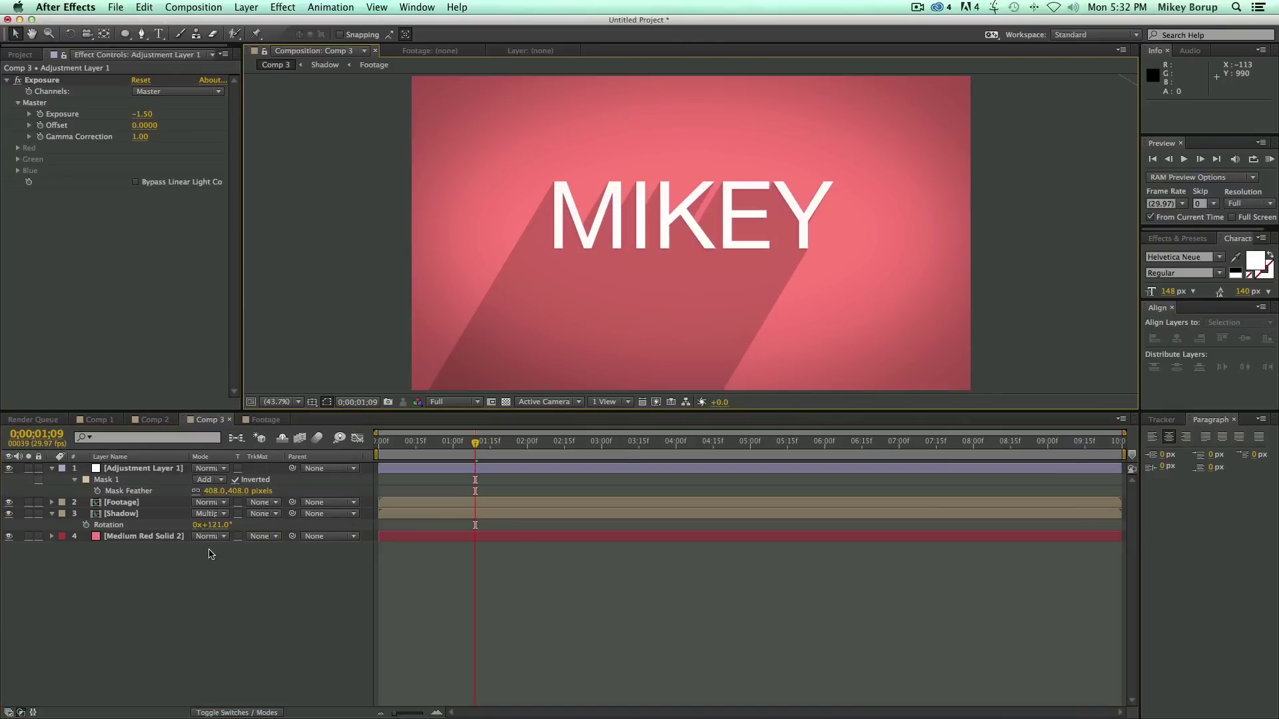
mouse_move(212, 525)
left_mouse_down()
mouse_move(279, 528)
mouse_move(60, 510)
mouse_move(213, 526)
left_mouse_up()
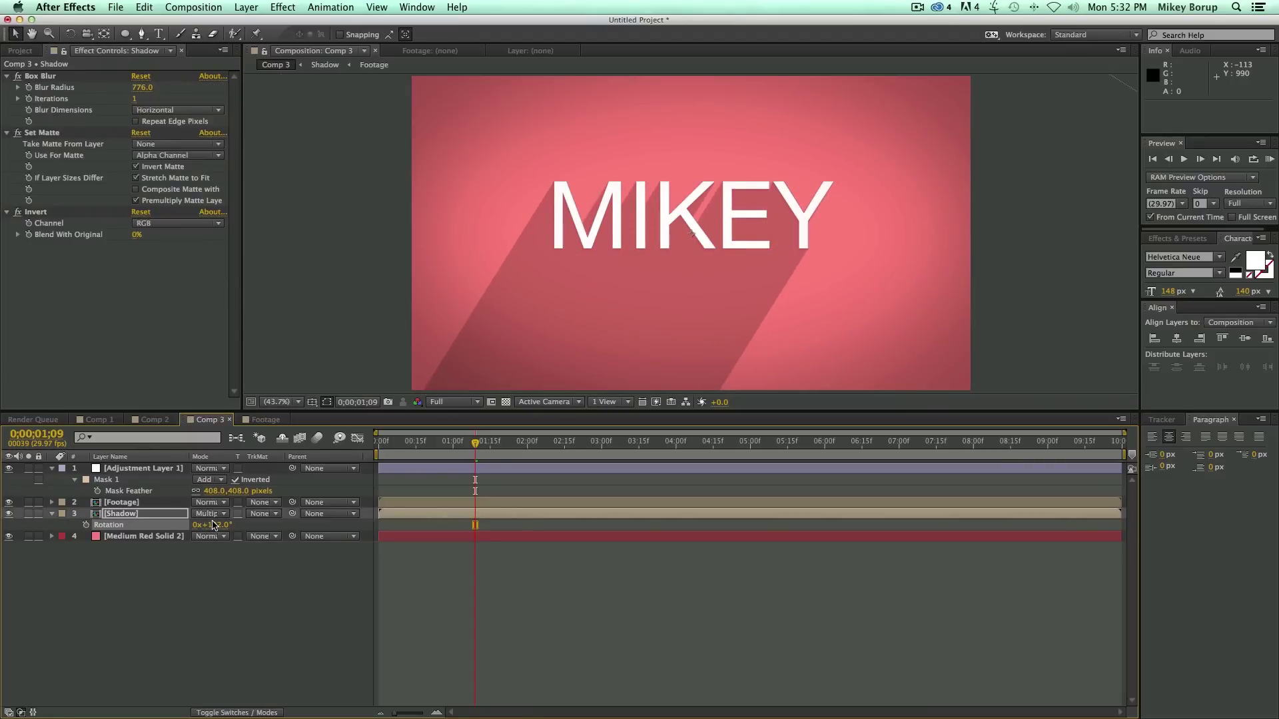